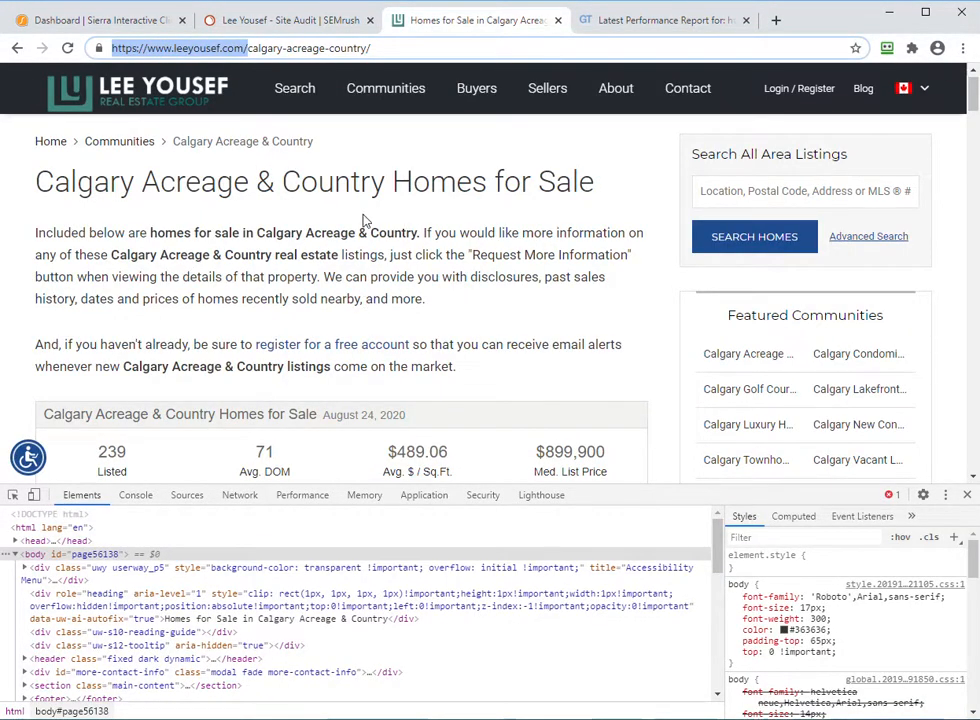
- Look through the Calgary Acreage & Country community page down to its footer and return to the page heading
scroll(343, 335, "down", 15)
scroll(343, 330, "down", 15)
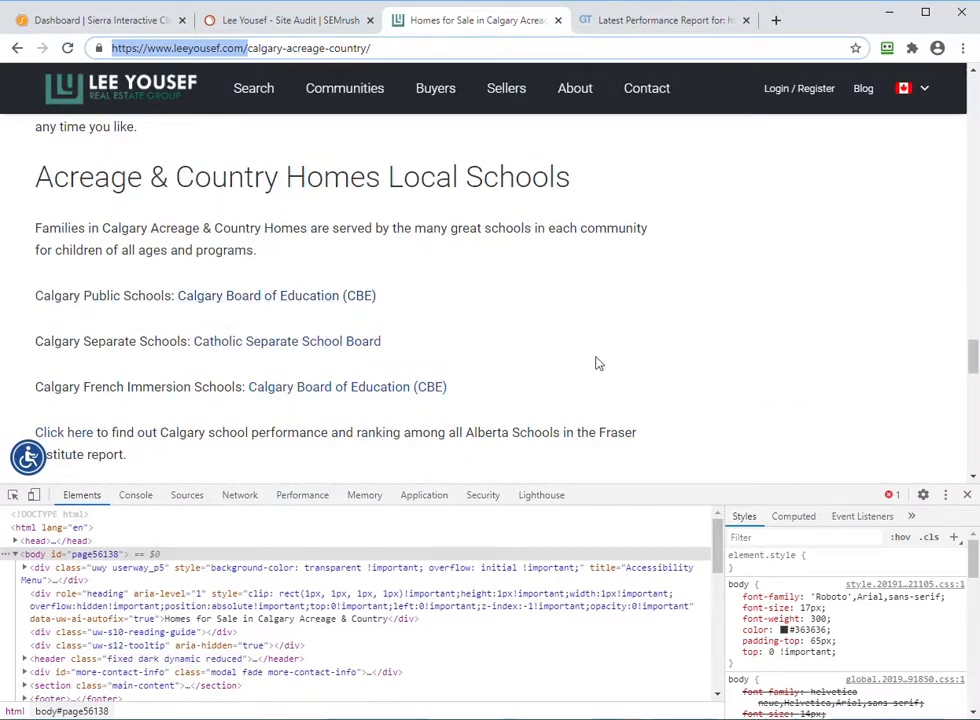
scroll(597, 363, "down", 10)
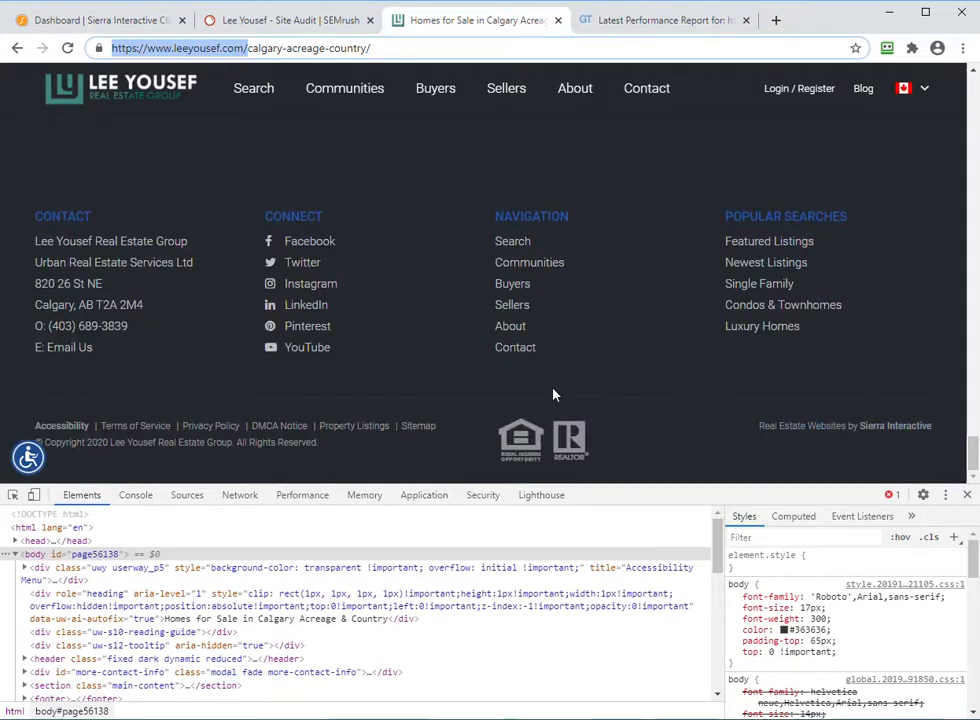
scroll(455, 342, "up", 15)
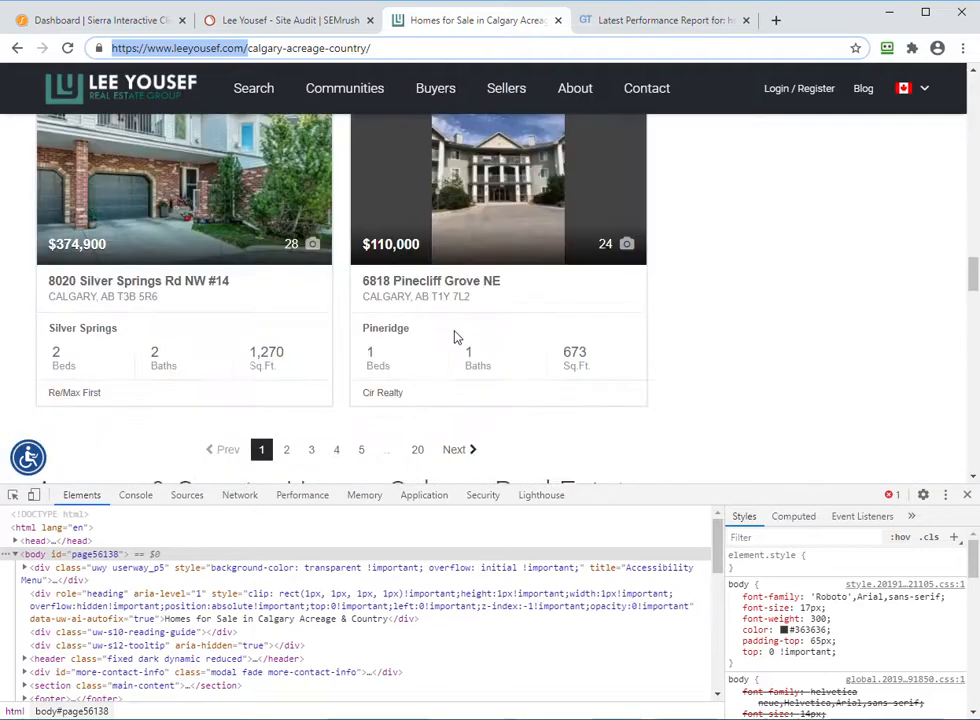
scroll(460, 330, "up", 10)
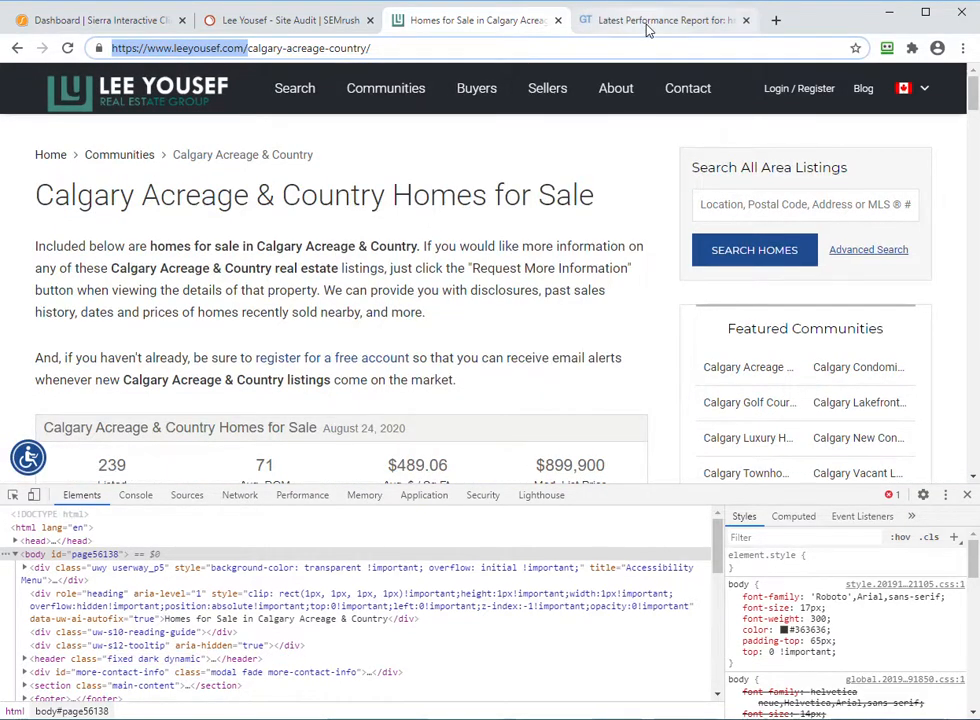
- Switch to the GTmetrix performance report, collapse the Optimize images details and review the list of PageSpeed recommendations
left_click(648, 24)
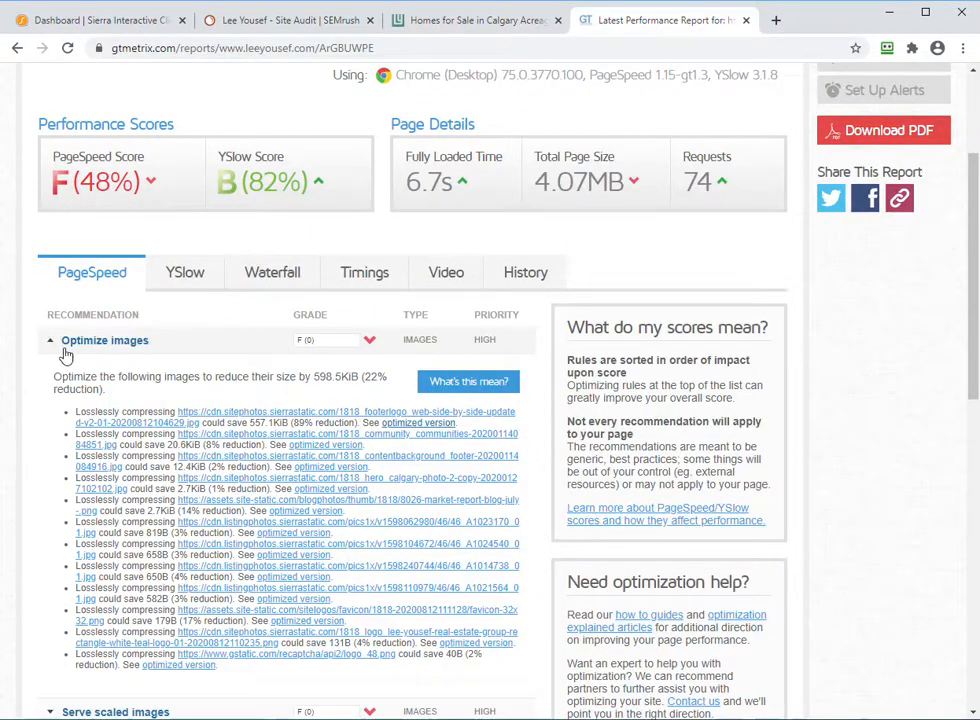
left_click(52, 342)
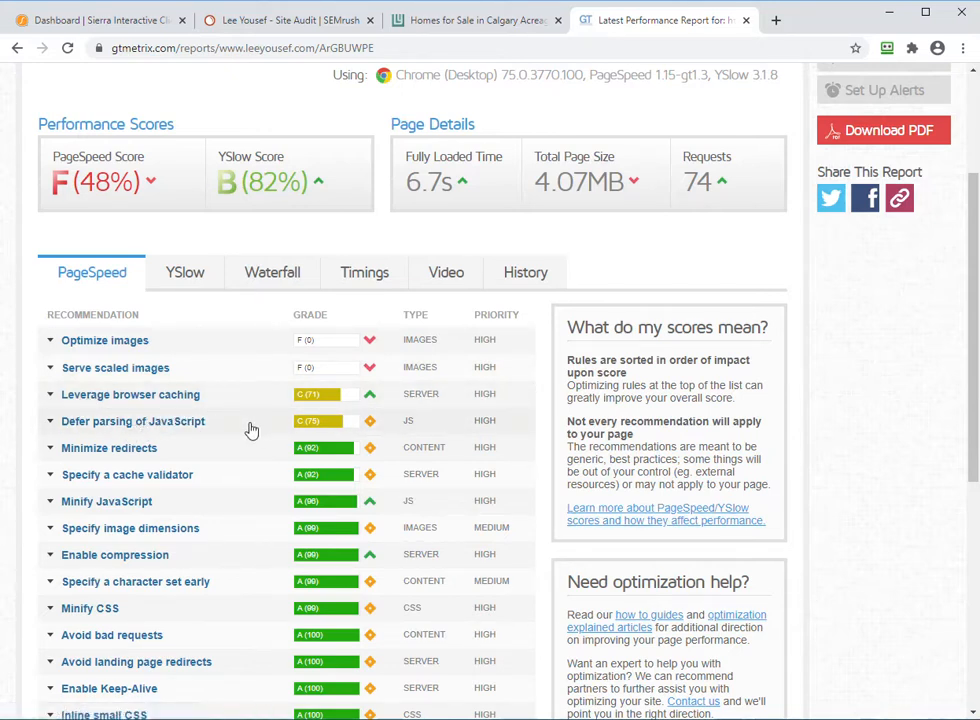
scroll(243, 554, "down", 1)
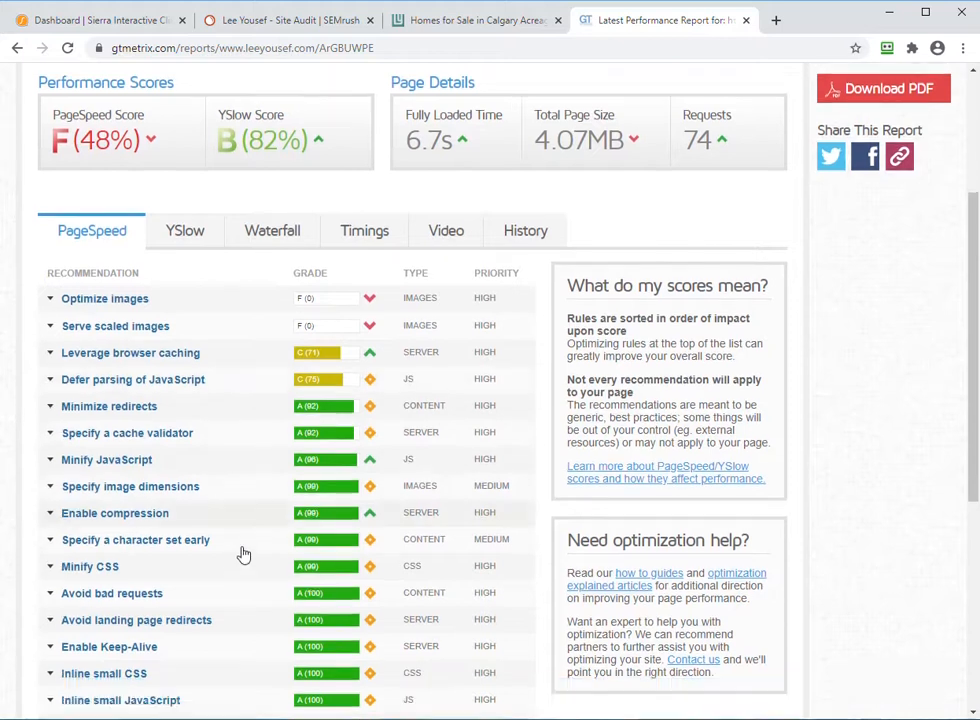
scroll(243, 554, "down", 4)
scroll(243, 535, "up", 3)
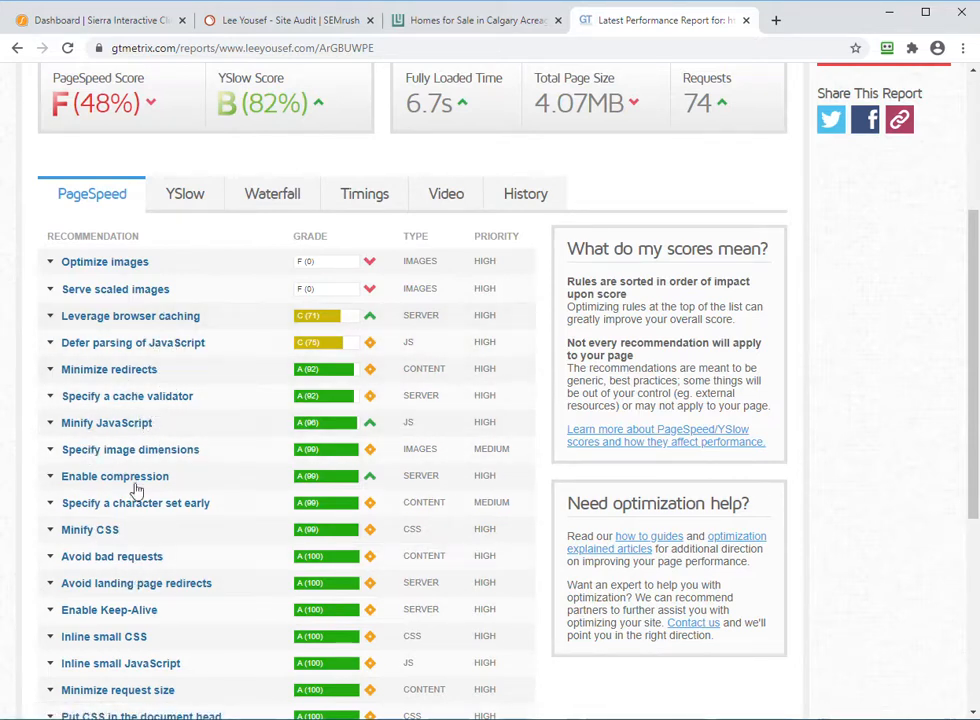
- Expand the Serve scaled images and Optimize images recommendations and check them against the report's overall scores
left_click(155, 291)
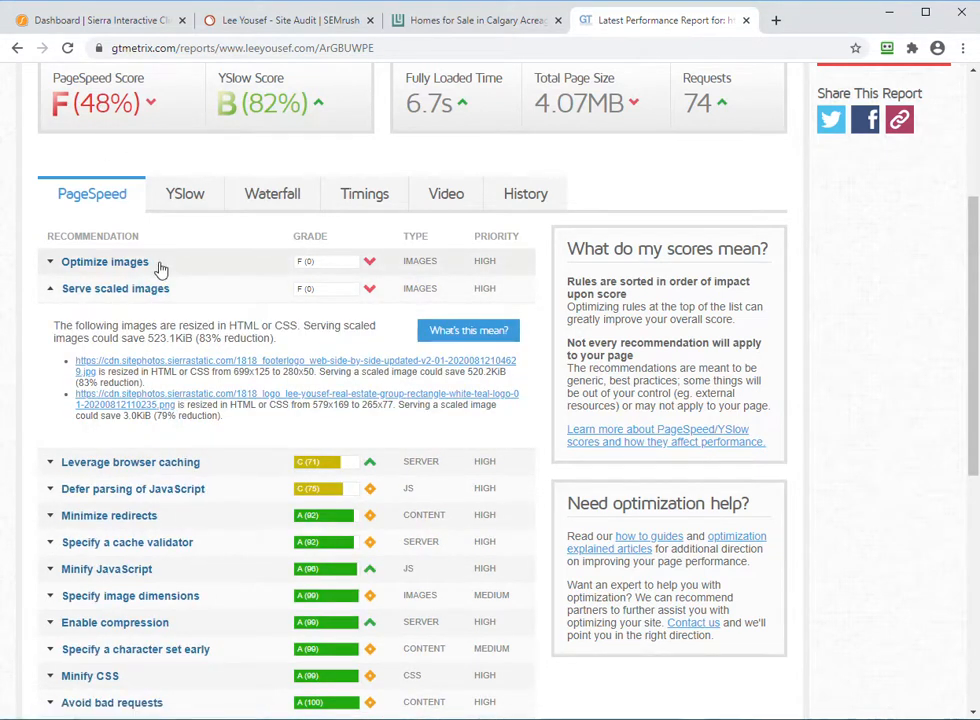
left_click(158, 267)
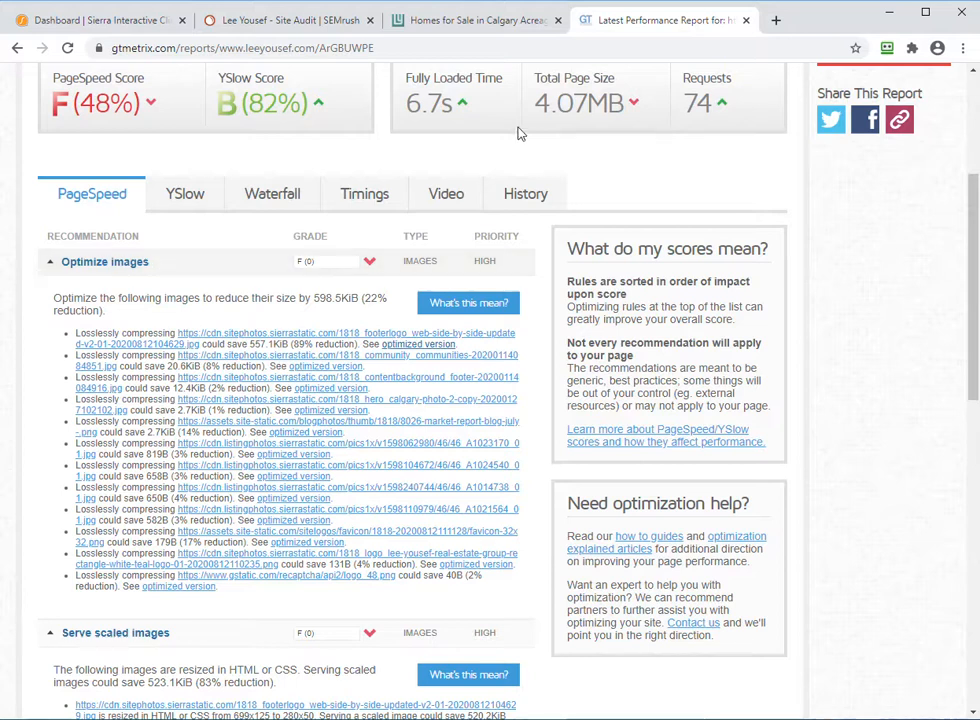
scroll(228, 189, "up", 3)
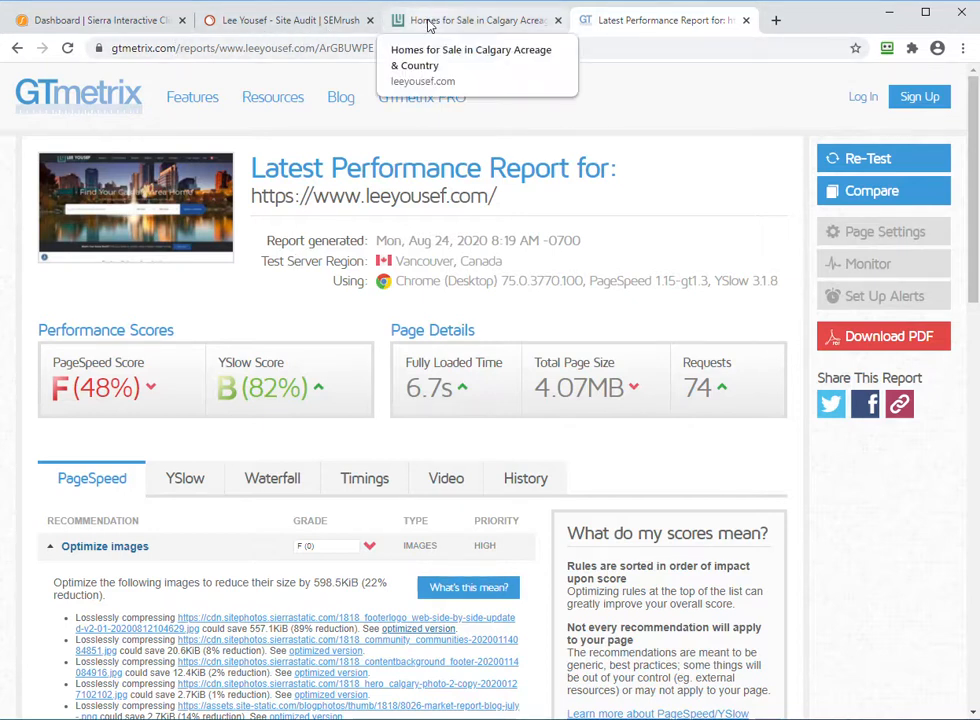
- Switch to the Sierra Interactive dashboard and open its site settings
left_click(112, 20)
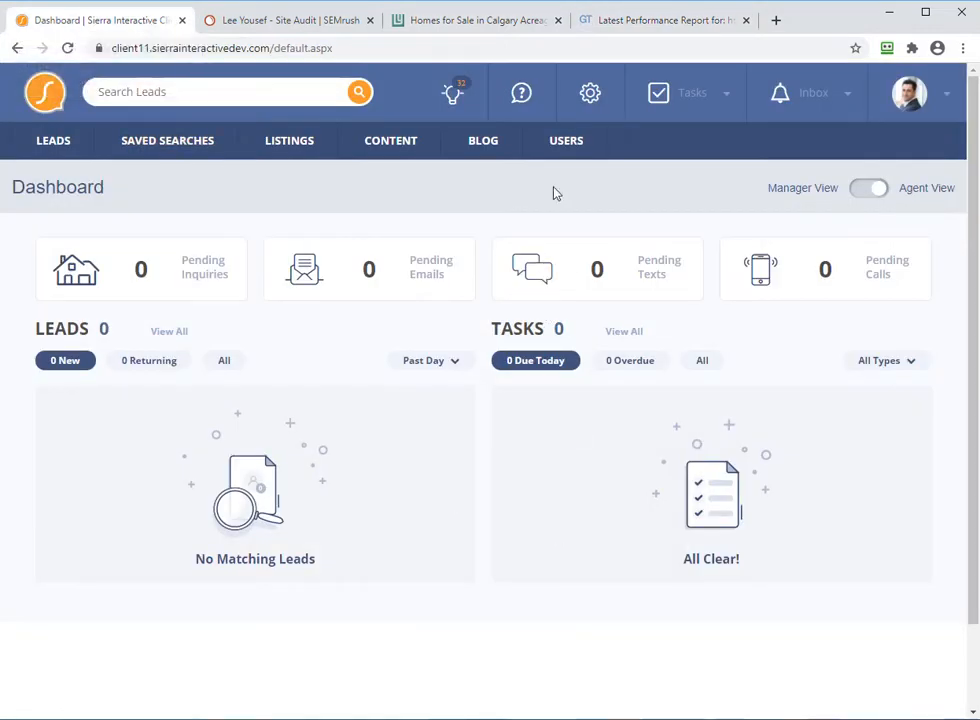
left_click(590, 97)
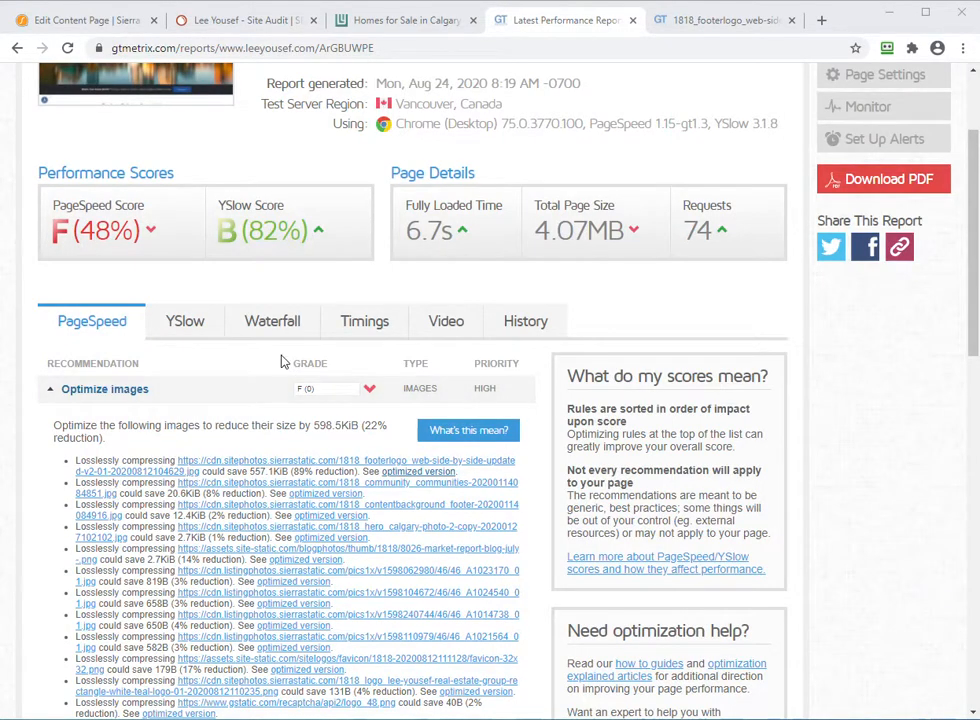
- Review the image files listed under Optimize images and Serve scaled images in the GTmetrix report
scroll(62, 472, "down", 4)
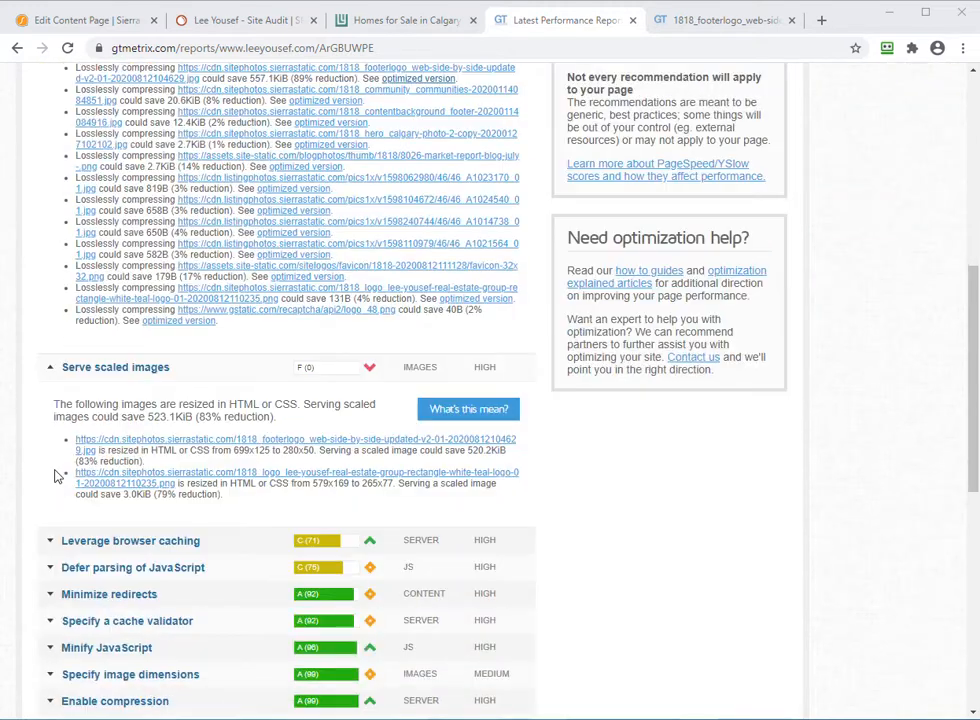
scroll(59, 470, "up", 2)
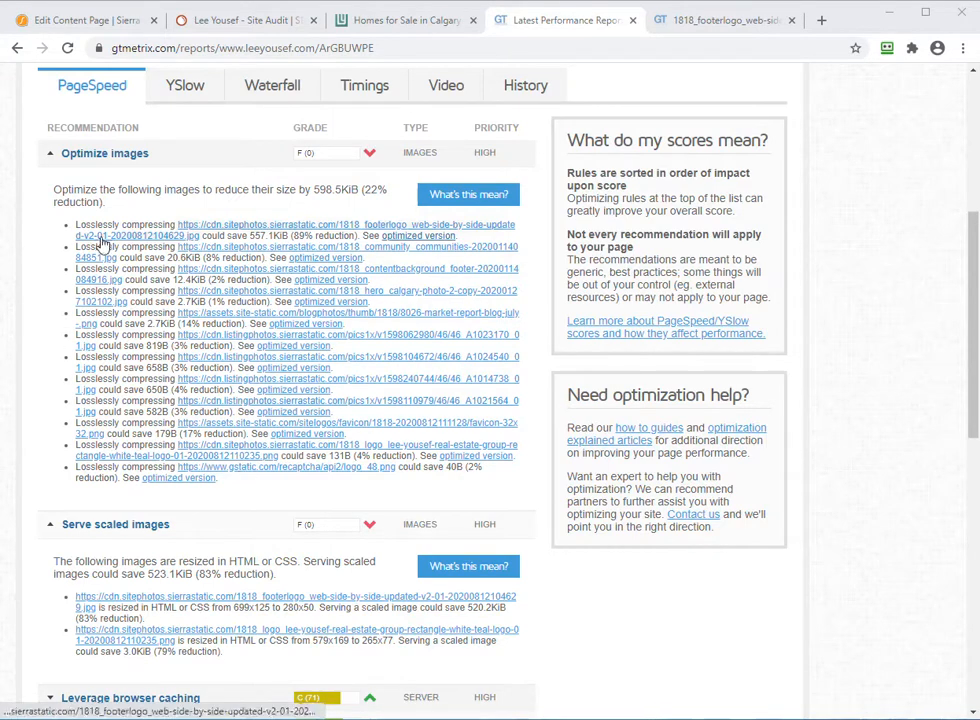
- Switch to Sierra Interactive and open the Msgr J.J. O'Brien School page for editing from the content pages list
left_click(368, 22)
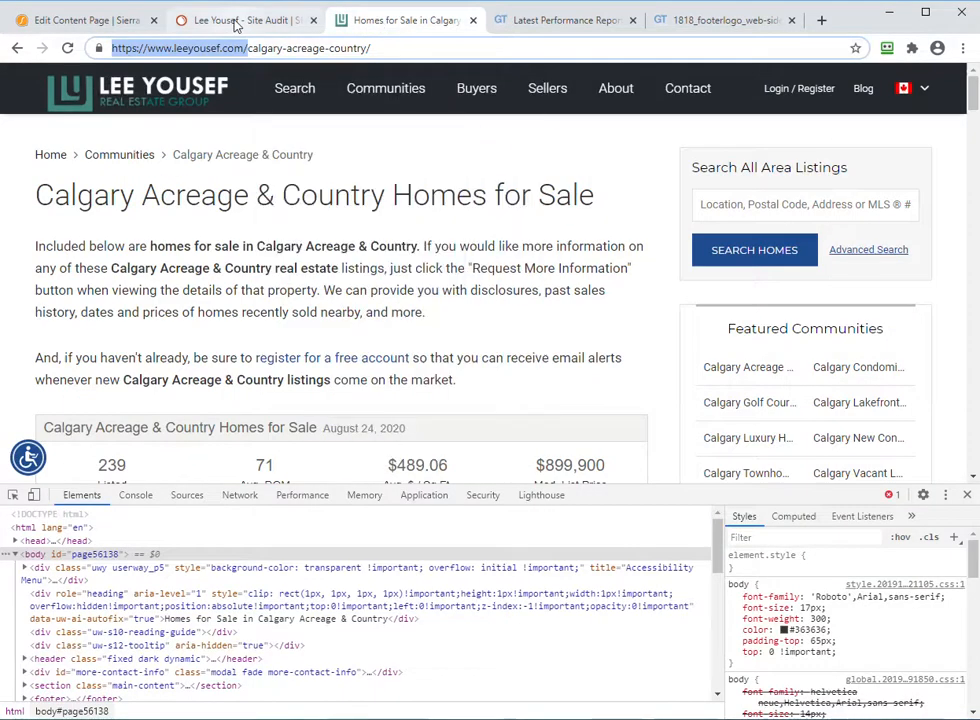
left_click(82, 19)
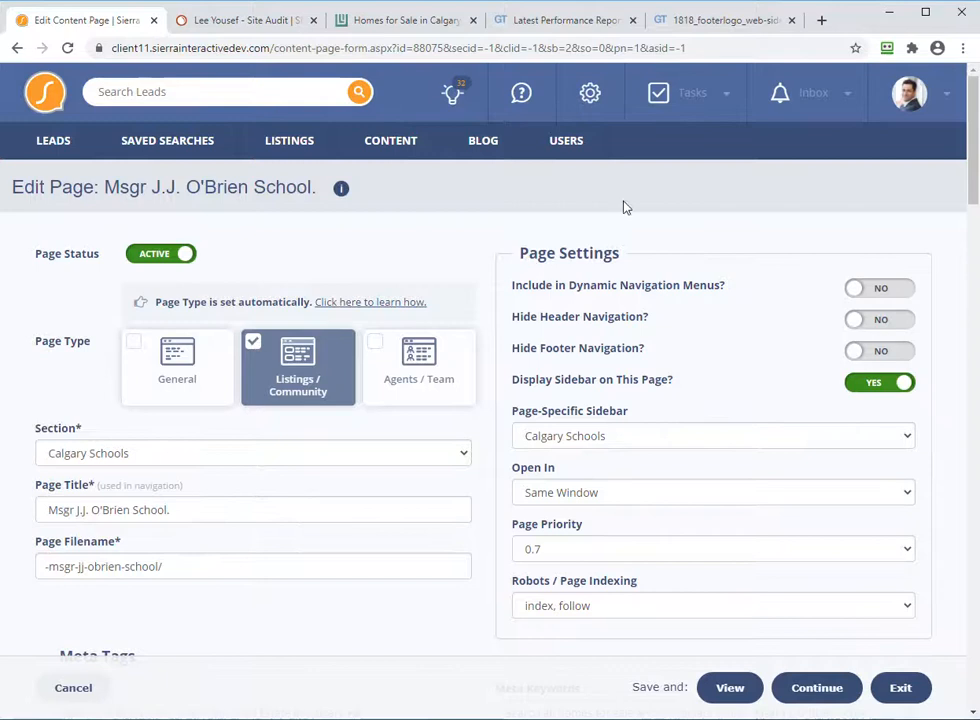
left_click(590, 93)
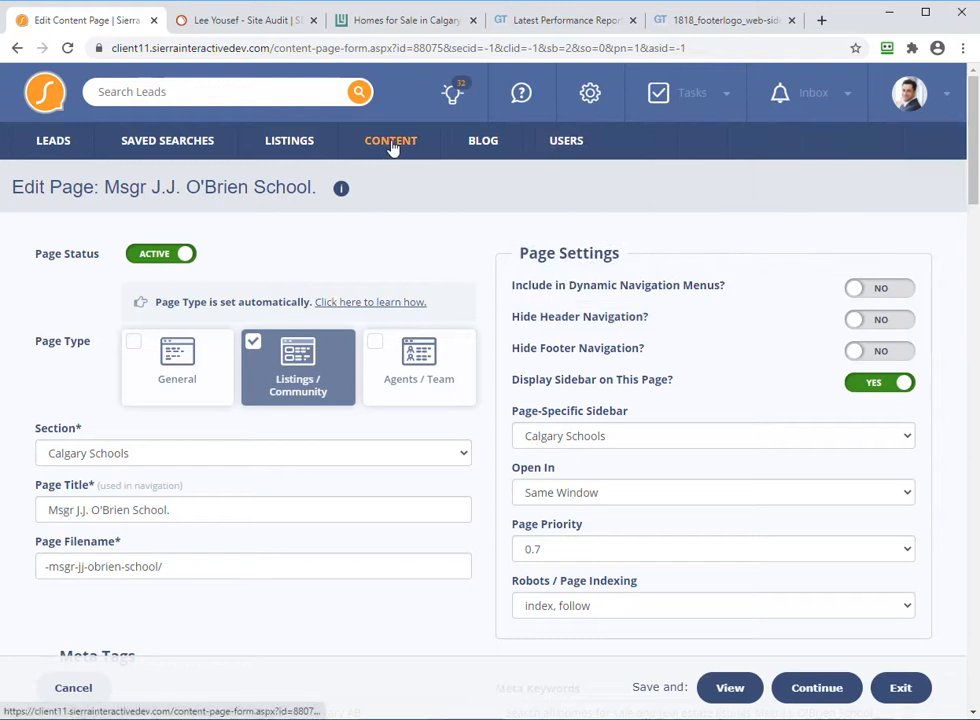
mouse_move(393, 149)
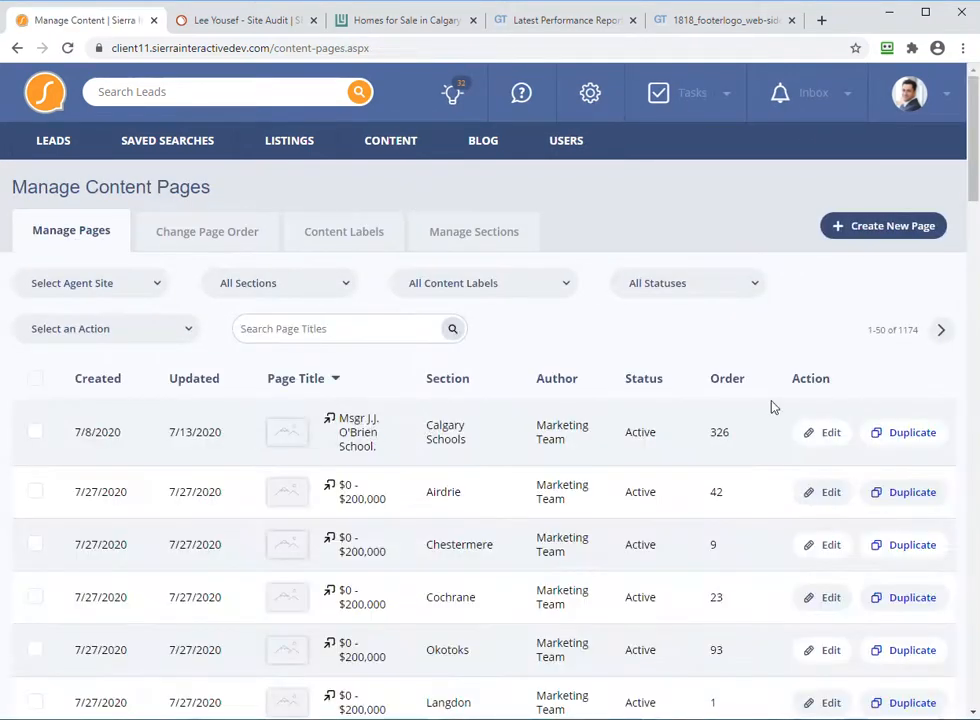
left_click(818, 437)
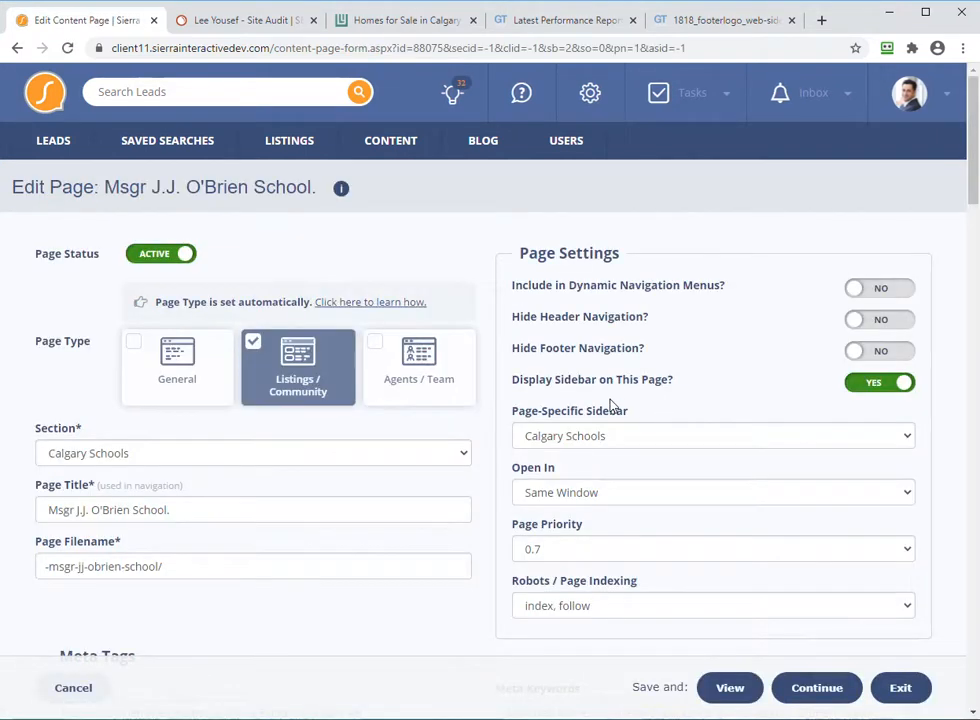
- Start inserting an image into the page's Main content area and browse for the file in the image manager
scroll(503, 357, "down", 10)
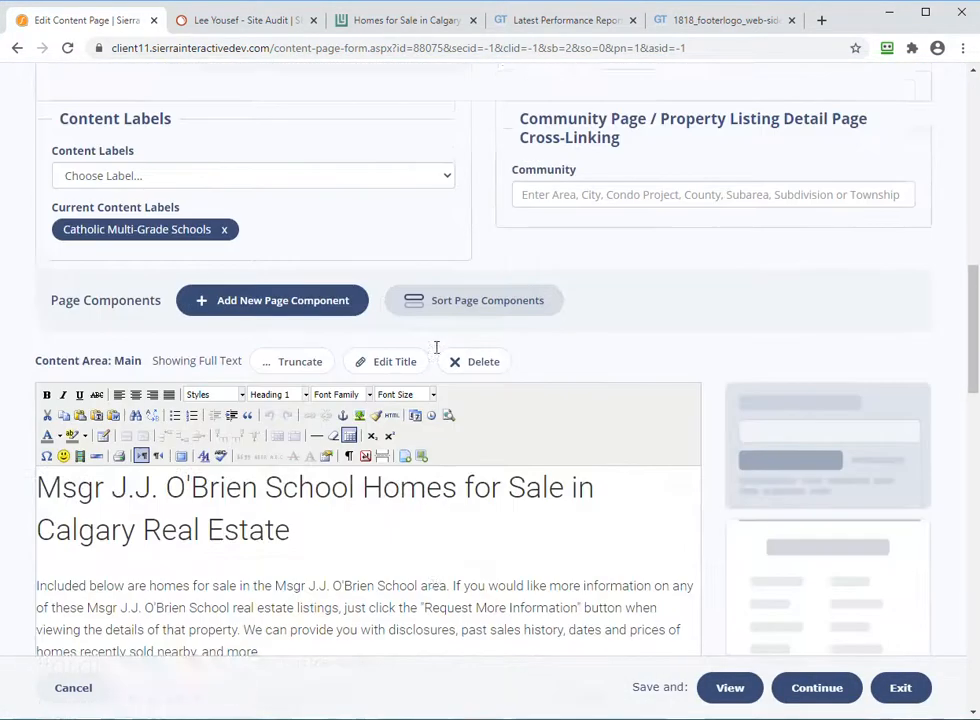
scroll(436, 347, "down", 1)
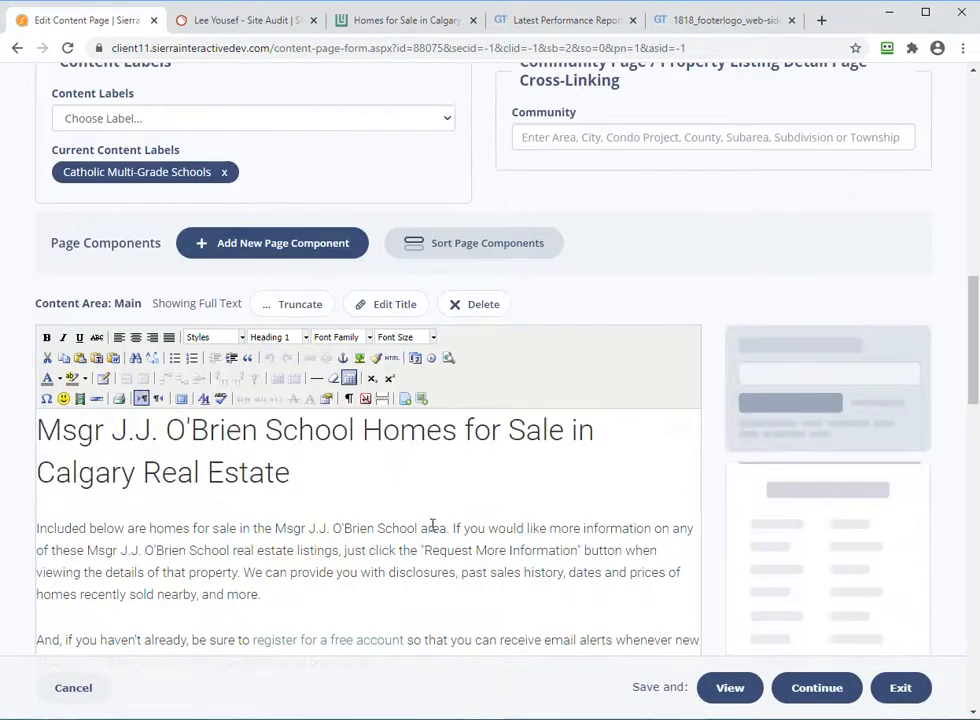
left_click(360, 357)
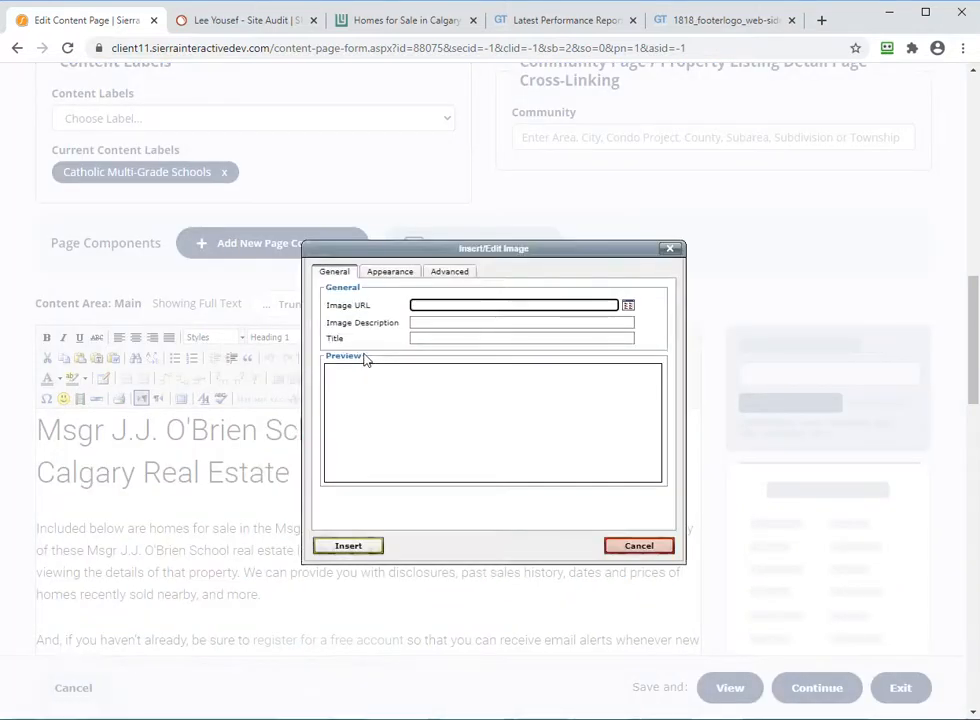
left_click(628, 308)
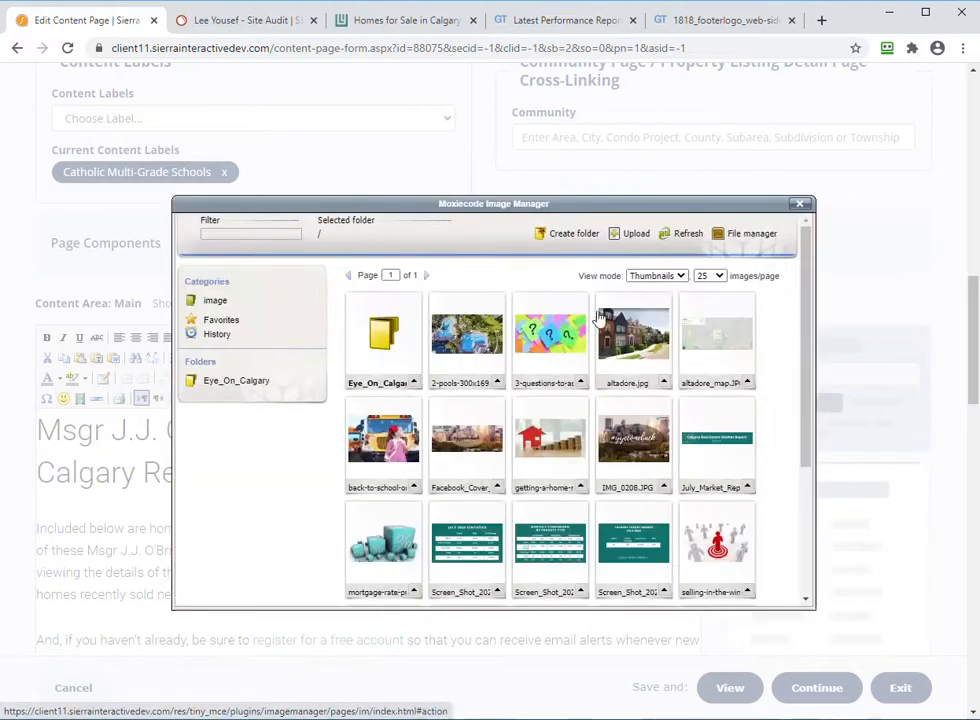
- Look through the stored site images and open the Eye_On_Calgary folder in the image manager
scroll(440, 340, "down", 6)
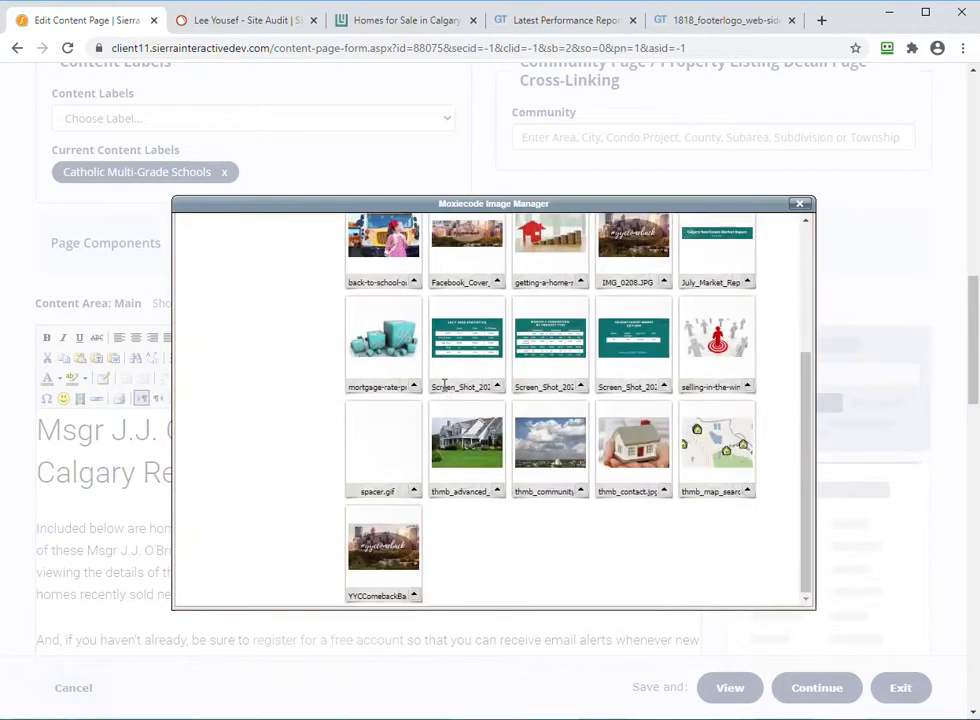
scroll(480, 402, "up", 2)
scroll(480, 402, "up", 1)
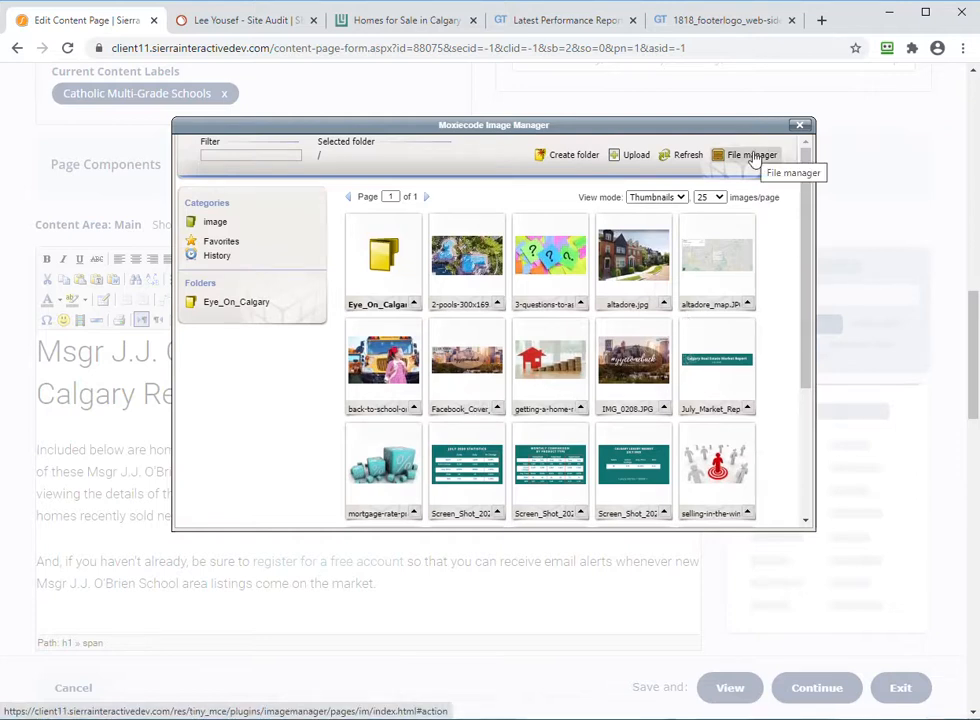
left_click(238, 302)
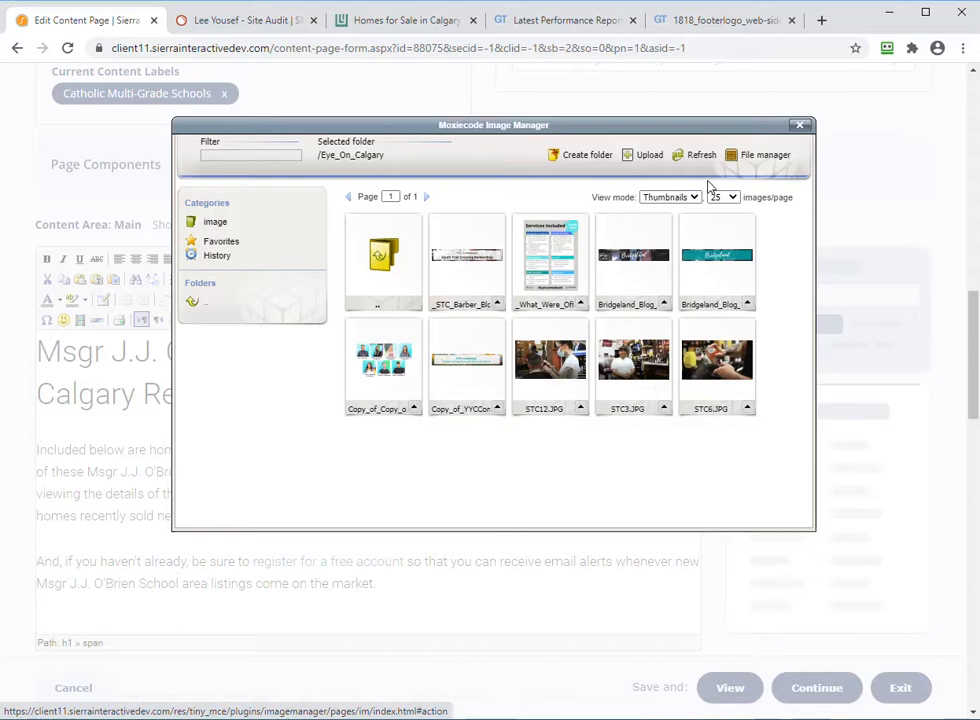
- View the optimized footer logo image, revisit the image manager, and return to the GTmetrix report's scores and recommendations
left_click(710, 22)
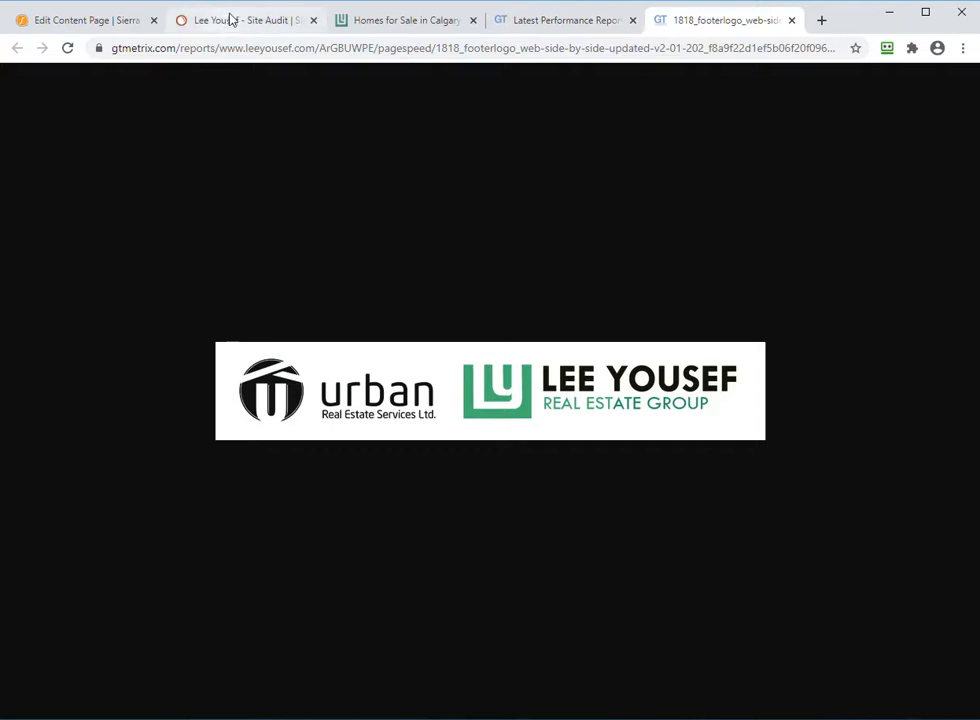
left_click(96, 24)
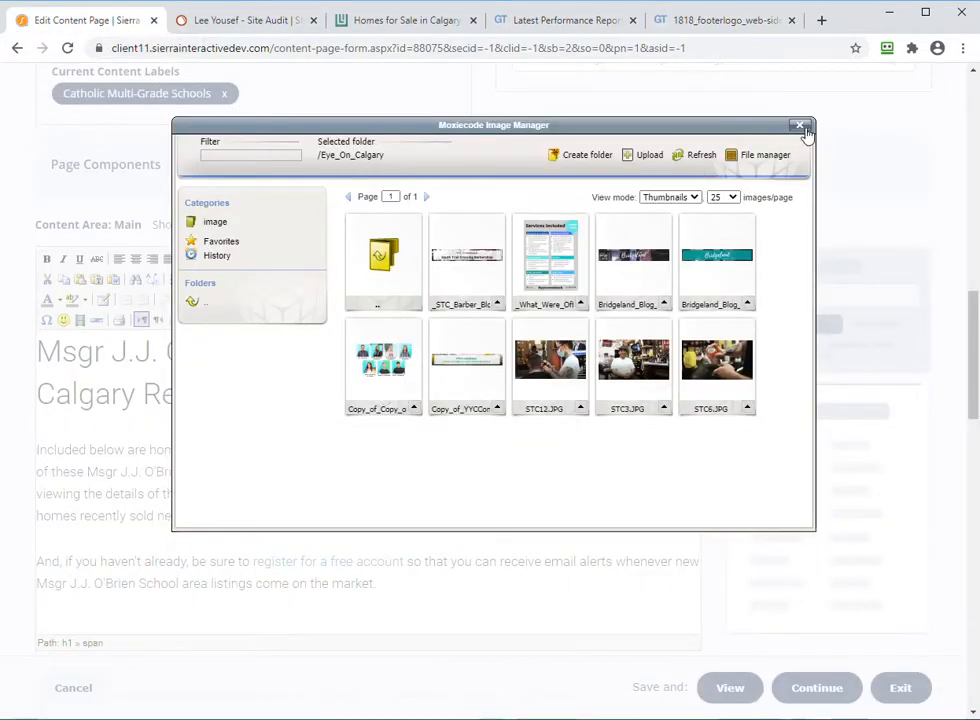
left_click(560, 20)
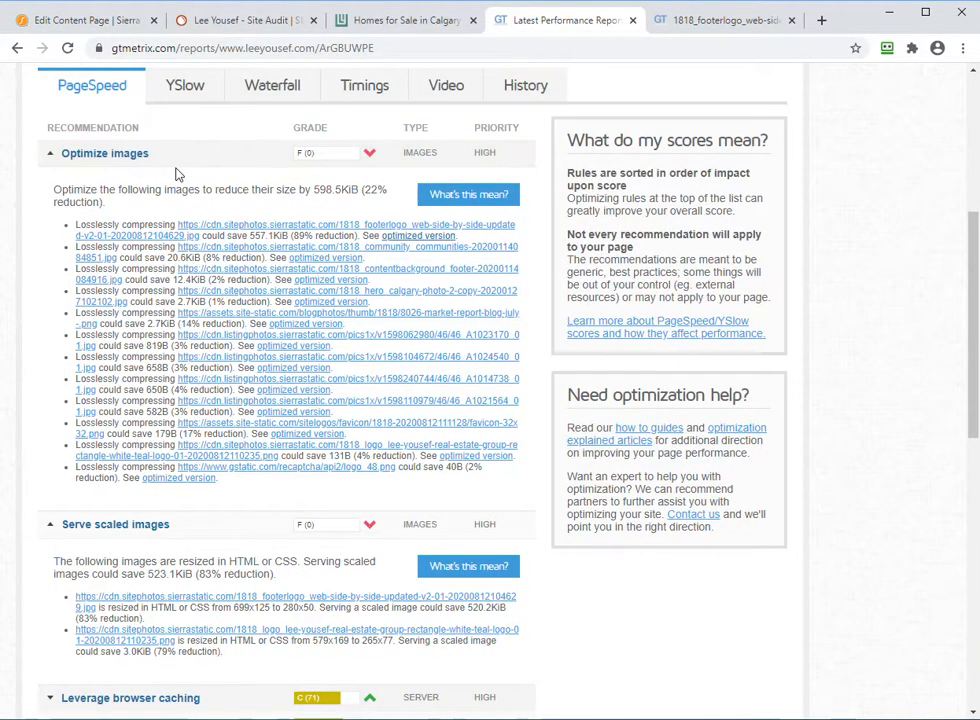
scroll(173, 183, "up", 4)
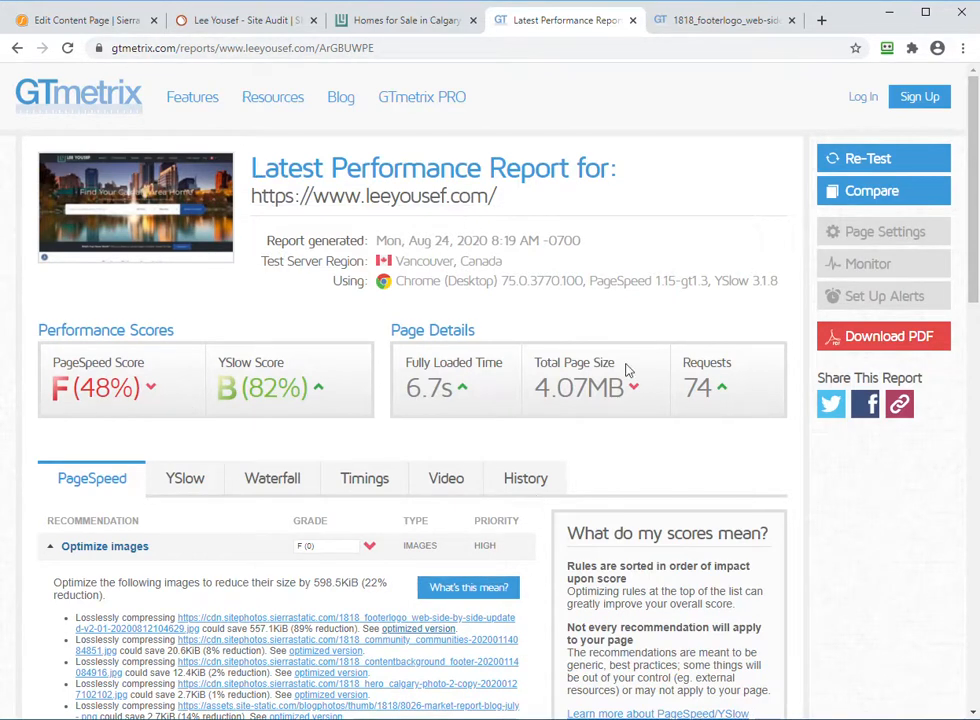
scroll(303, 386, "down", 2)
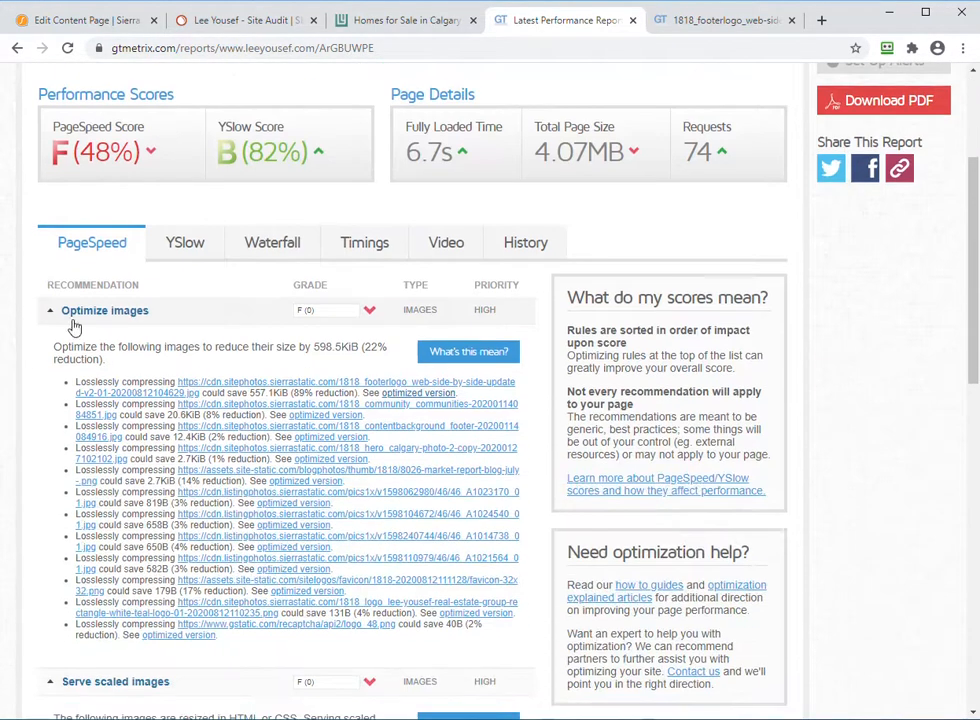
- Collapse the Optimize images and Serve scaled images details, and reopen Optimize images to examine its compression suggestions
left_click(55, 311)
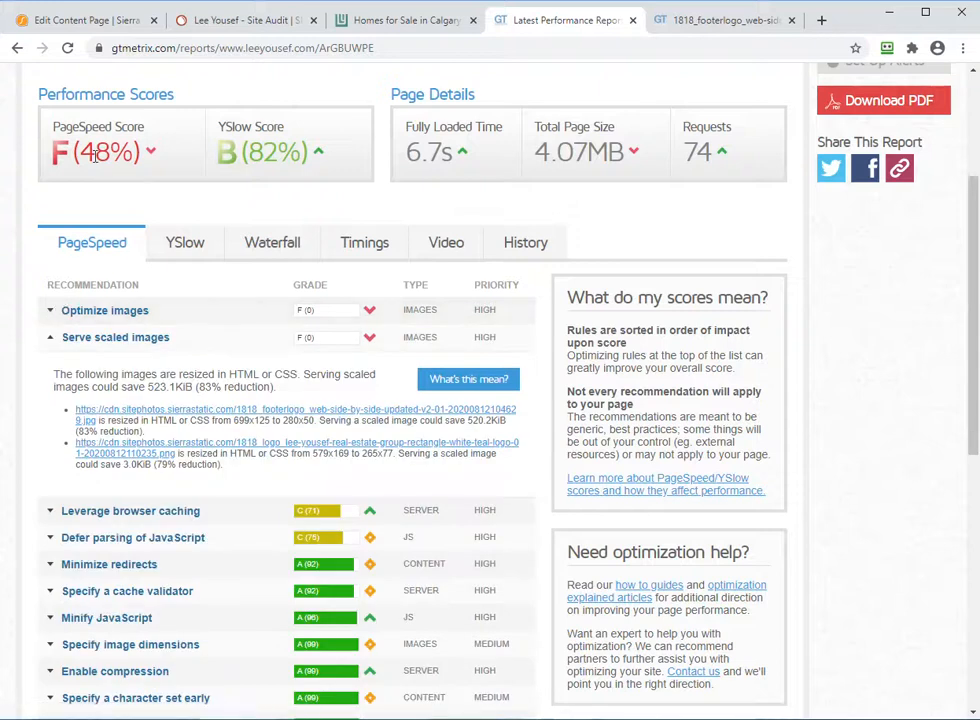
left_click(47, 339)
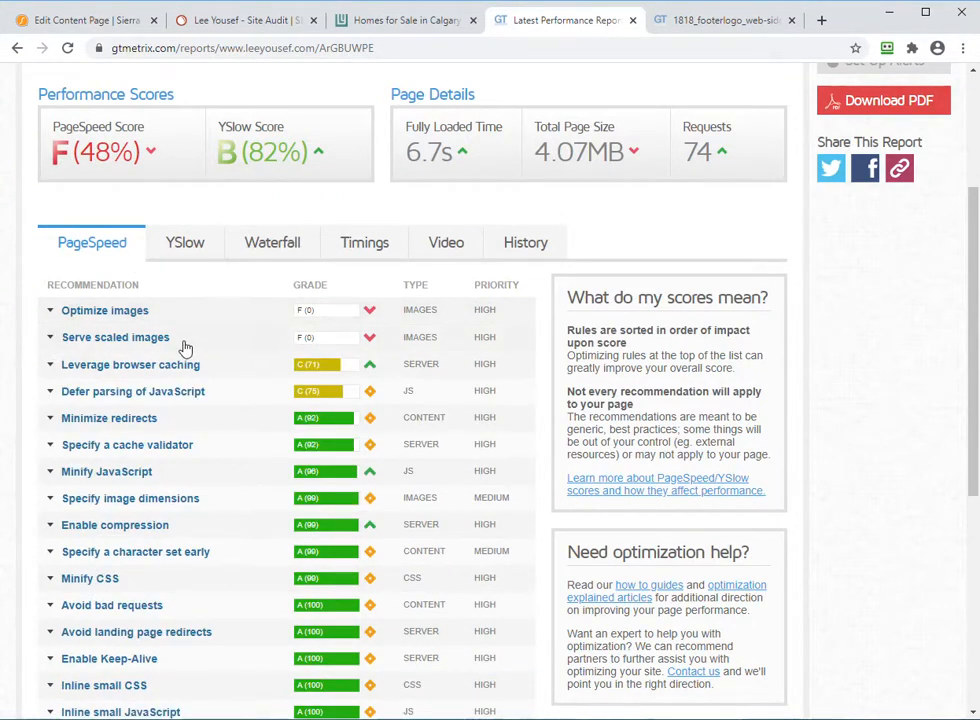
left_click(74, 314)
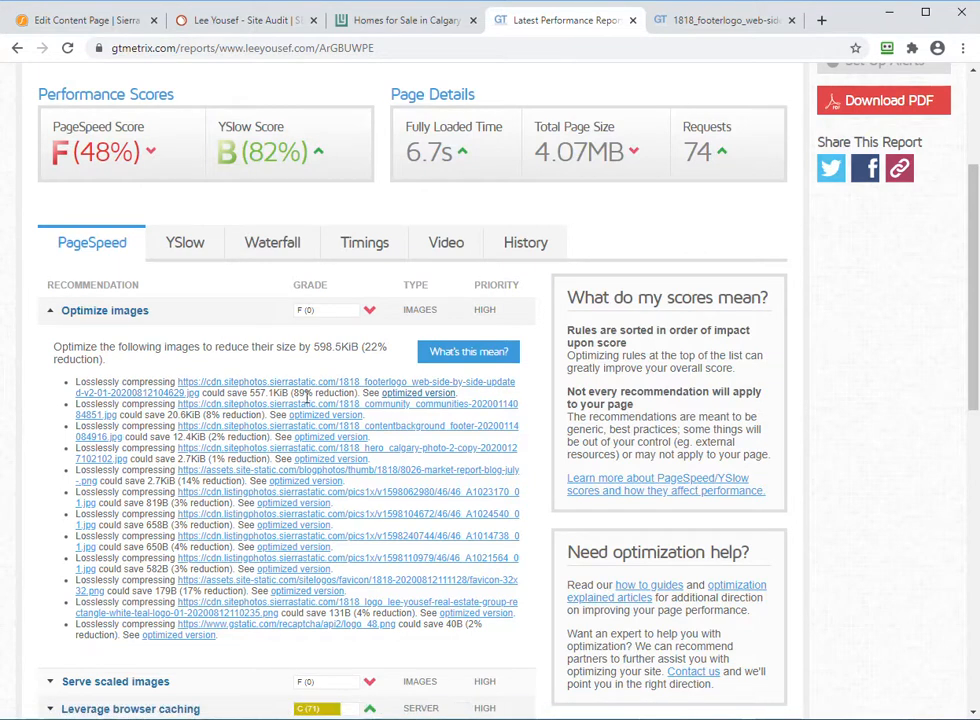
- Open the optimized footer logo from the GTmetrix report and inspect the header logo's image element on the website's homepage
left_click(399, 393)
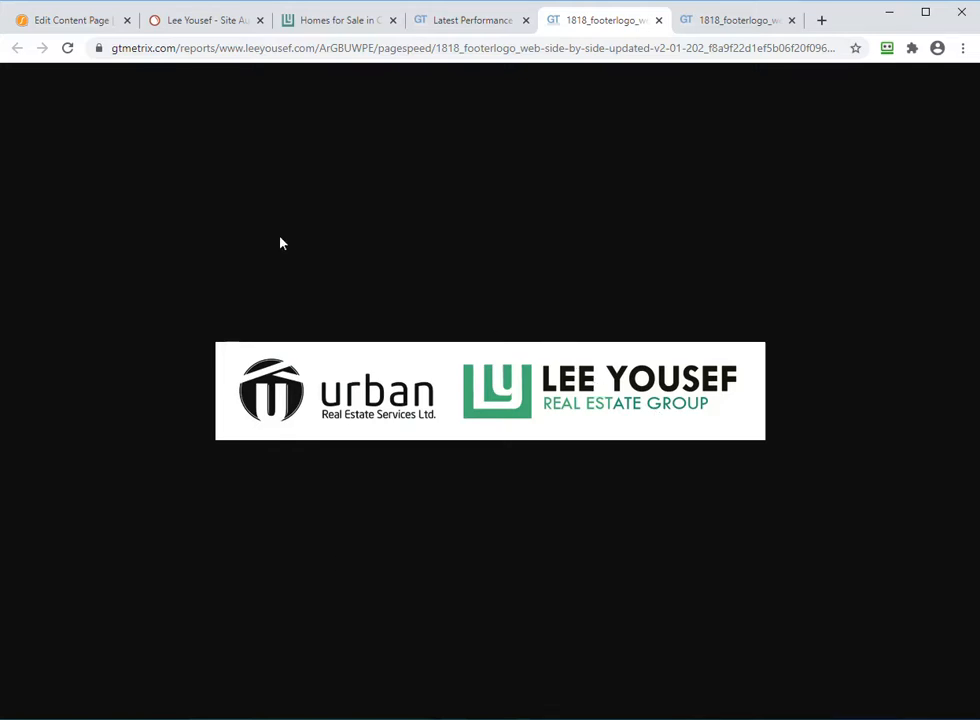
left_click(316, 24)
left_click(170, 96)
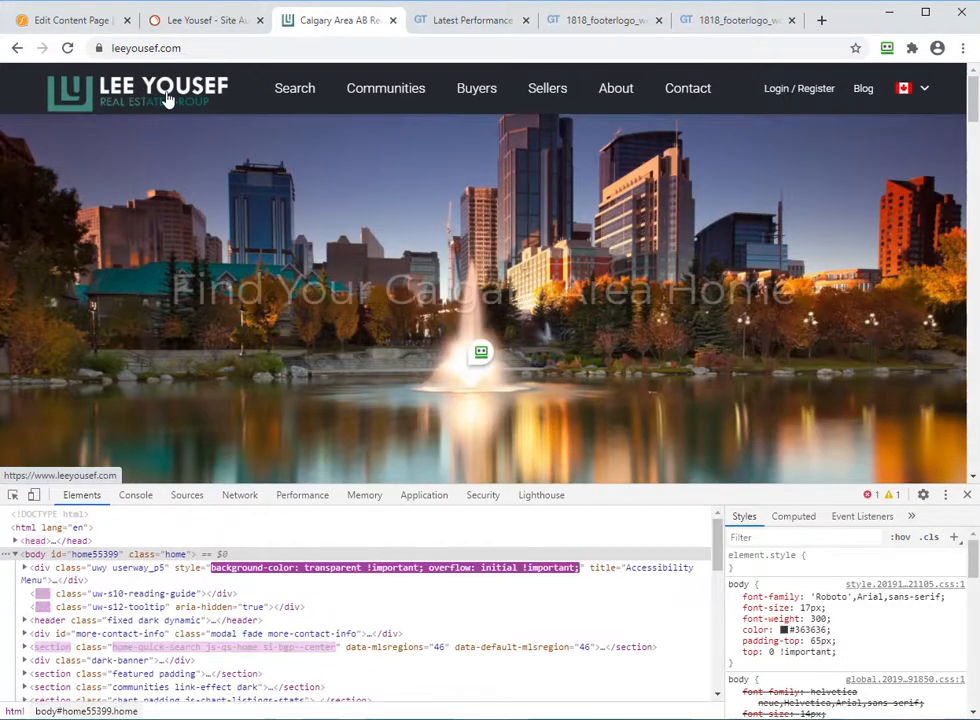
left_click(12, 494)
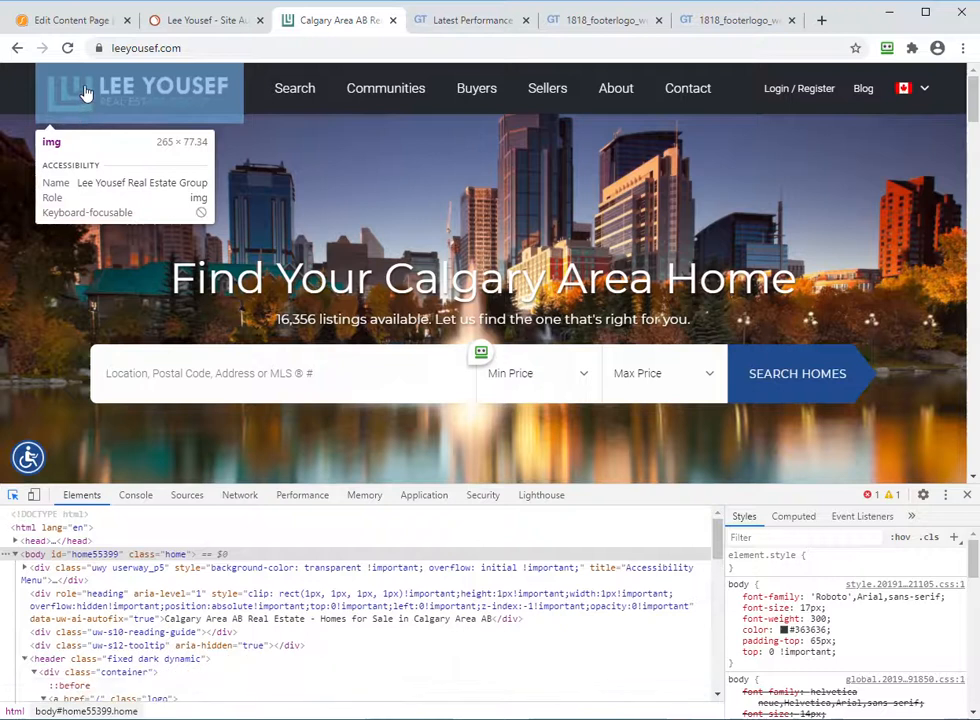
left_click(85, 93)
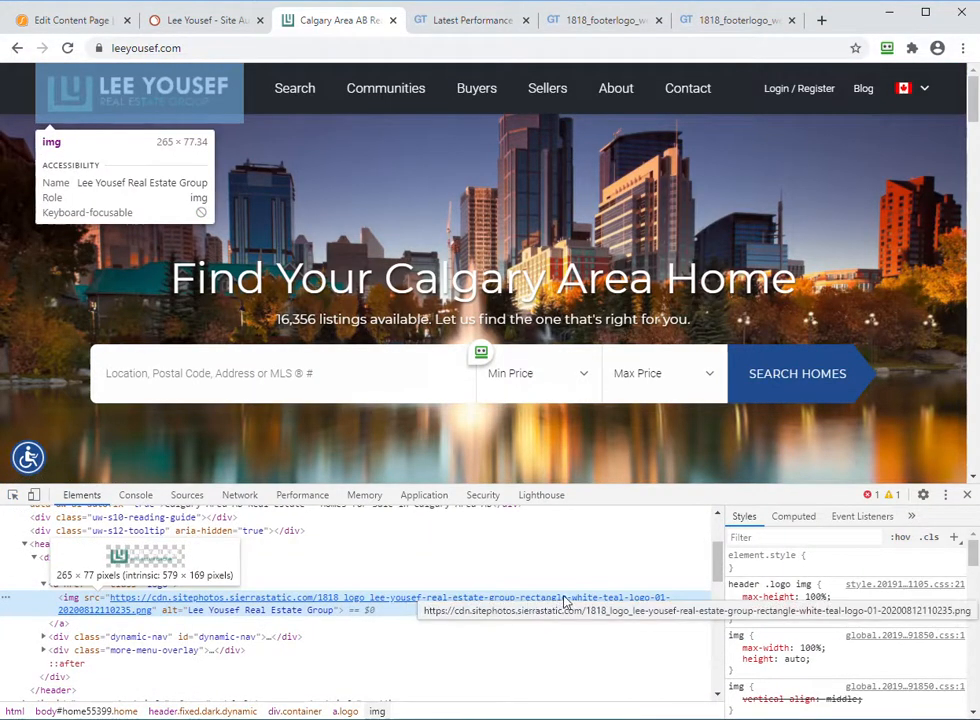
- Review the optimized footer logo again and locate the matching logo above the homepage's footer
left_click(473, 21)
left_click(586, 22)
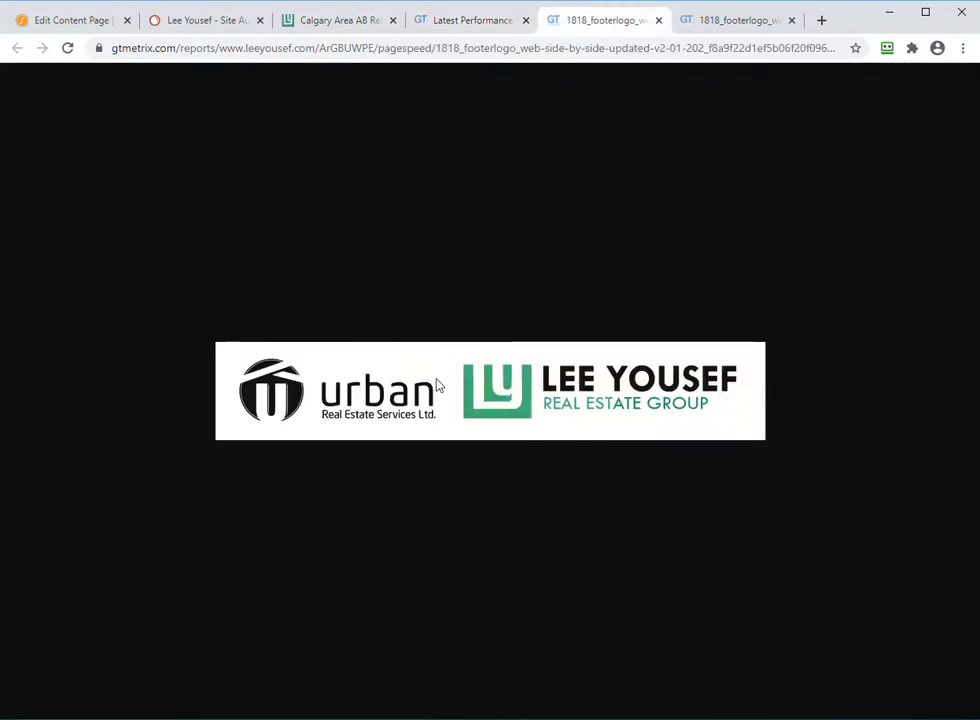
left_click(205, 21)
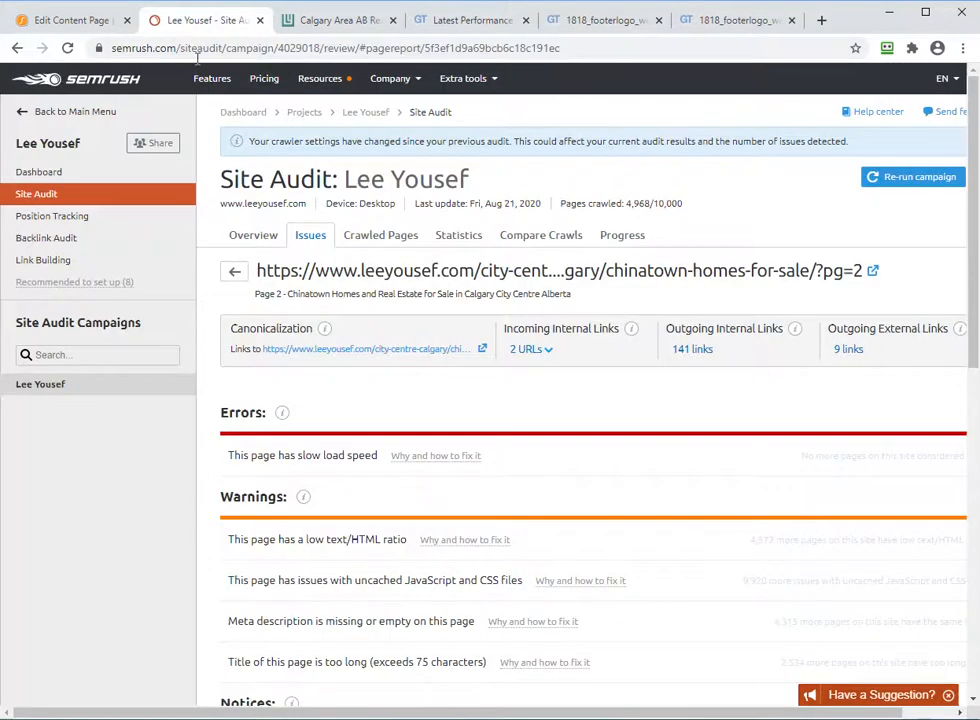
left_click(356, 22)
scroll(215, 320, "down", 10)
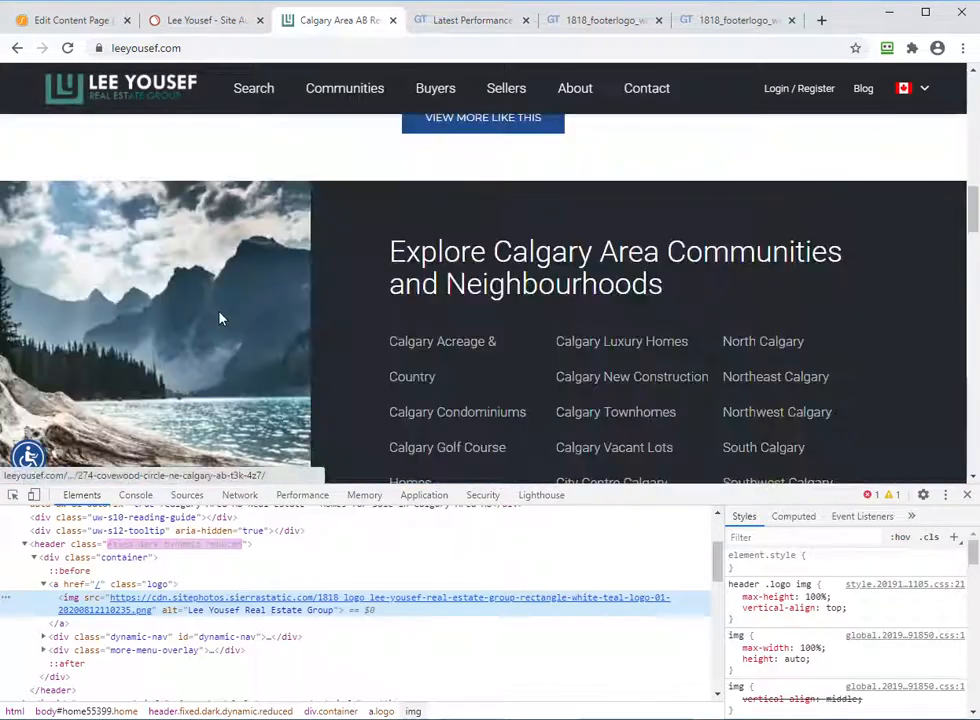
scroll(227, 310, "up", 8)
scroll(227, 316, "up", 2)
scroll(228, 315, "down", 8)
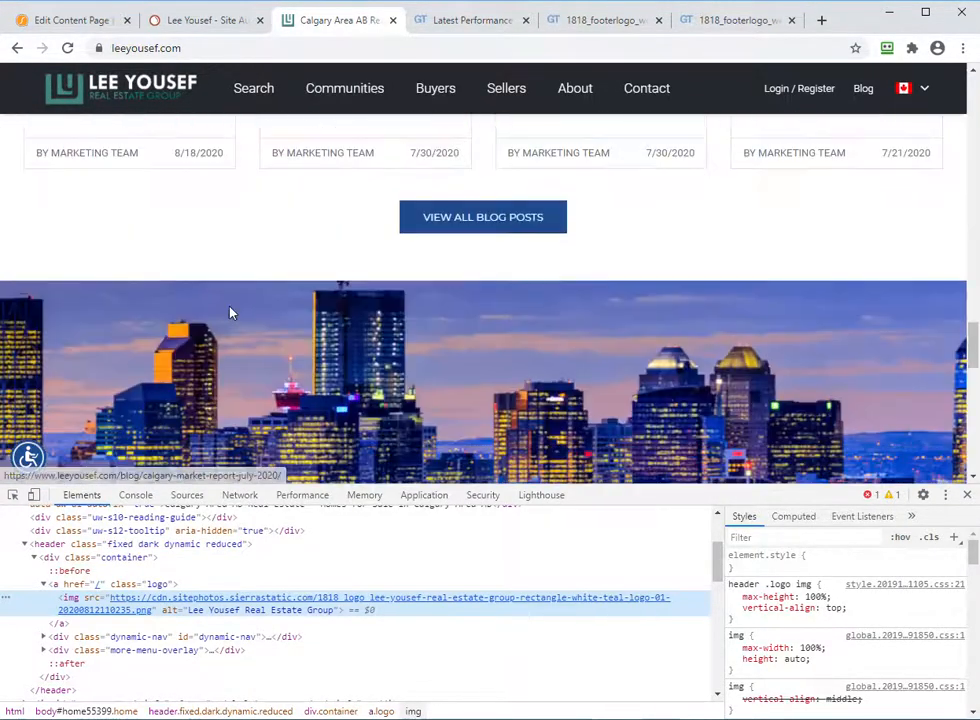
scroll(230, 313, "down", 10)
scroll(380, 336, "up", 3)
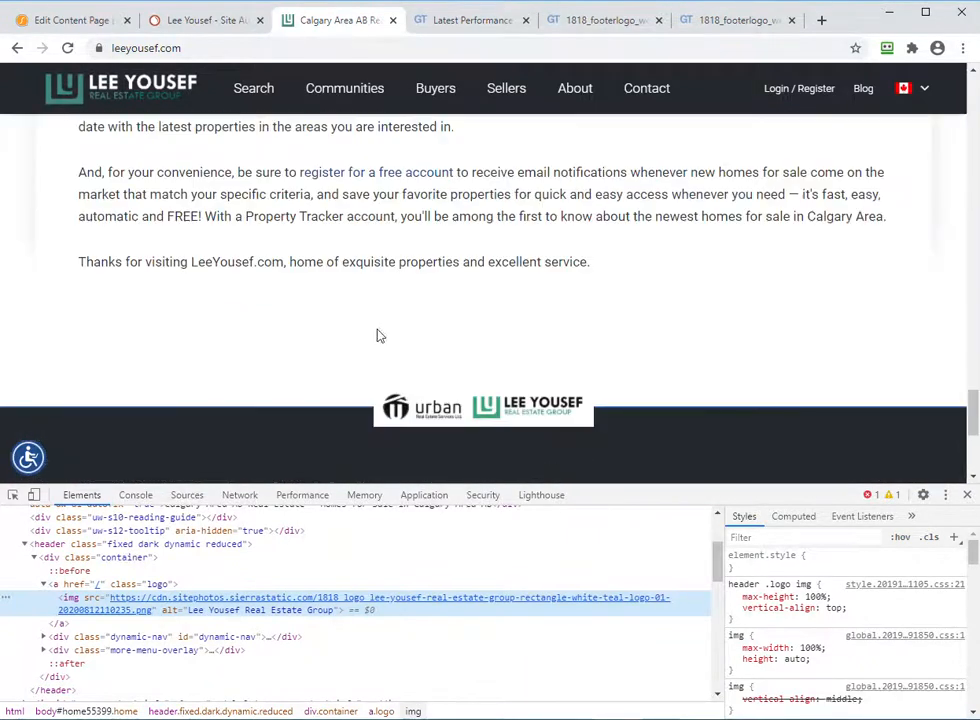
- Inspect the footer logo's image element in the developer tools to check its displayed dimensions
left_click(12, 495)
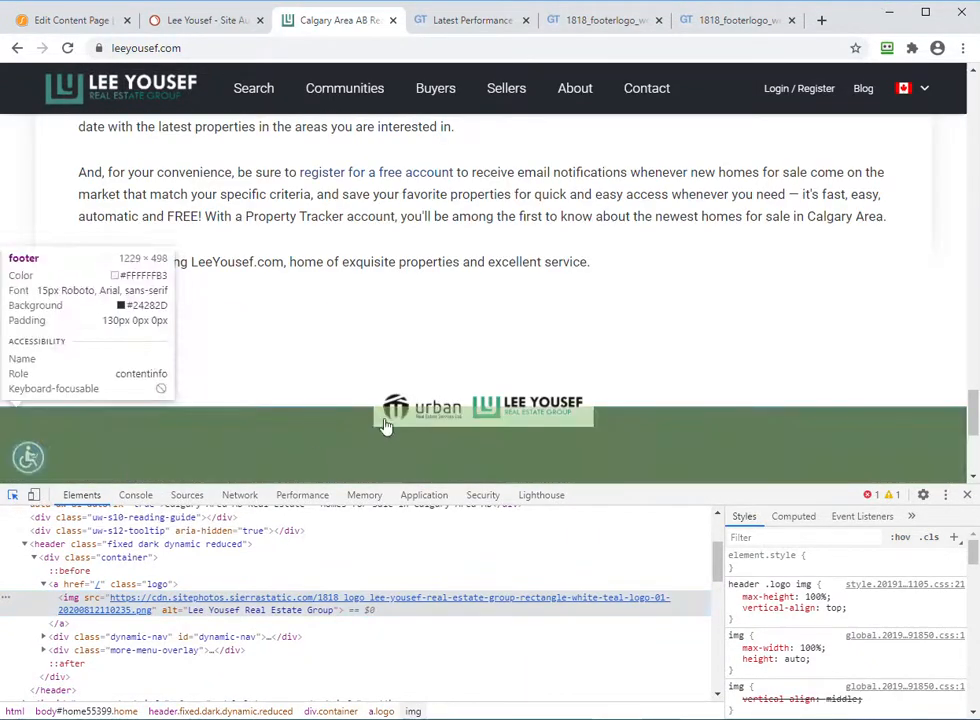
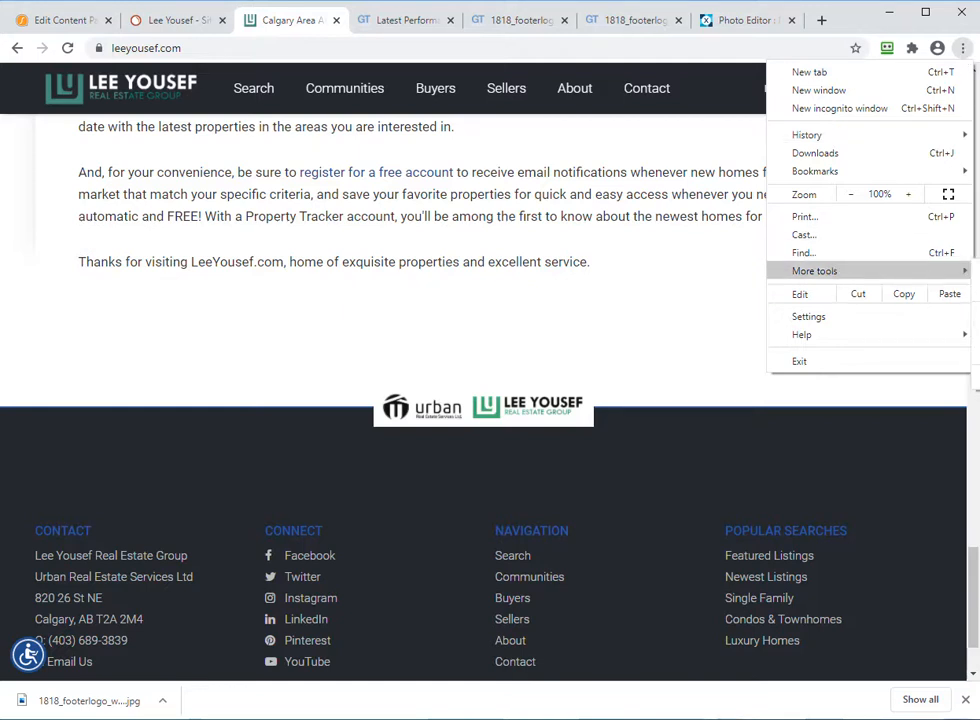
left_click(977, 378)
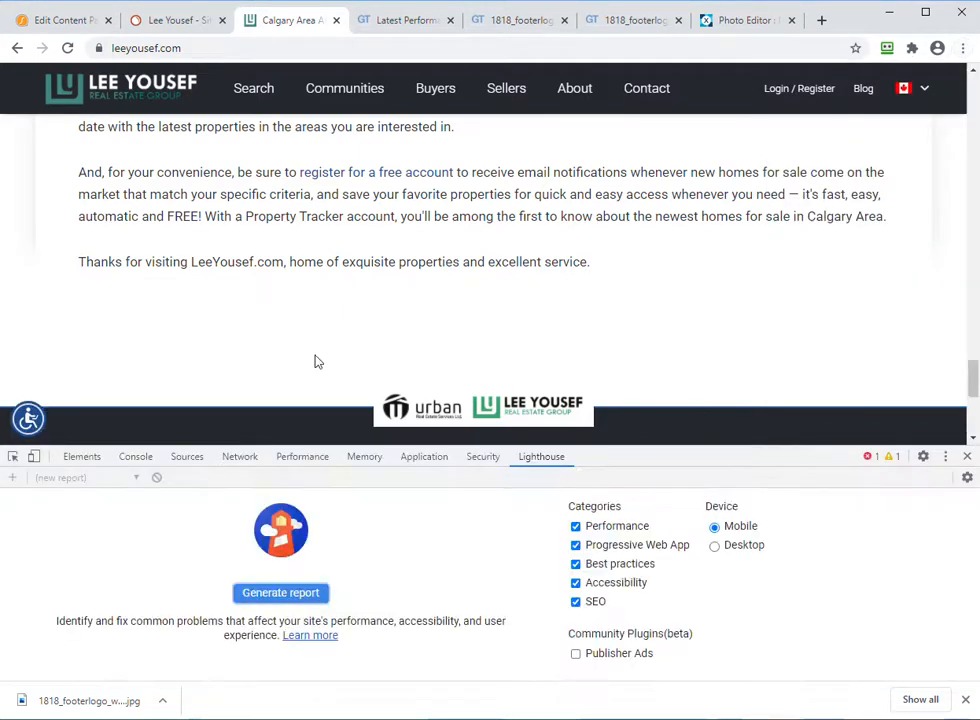
left_click(11, 459)
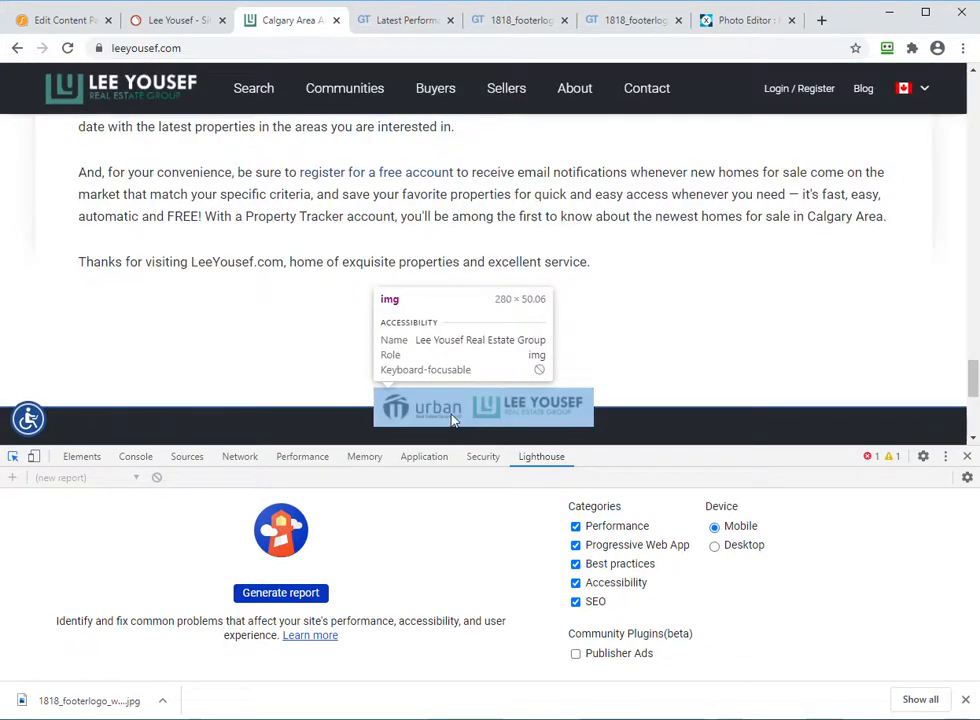
left_click(452, 420)
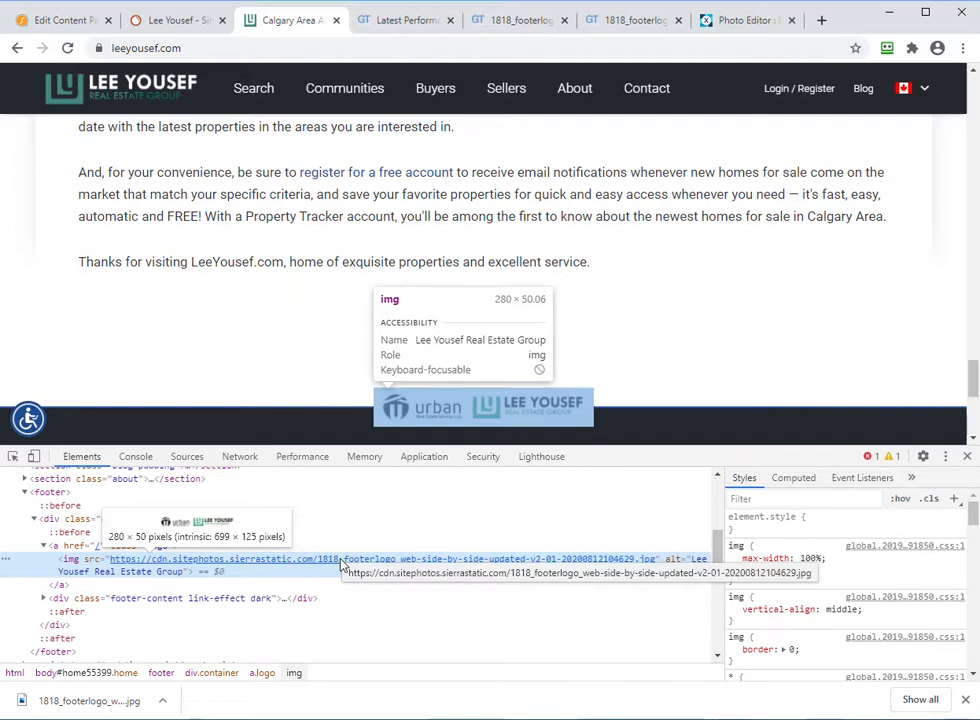
- Switch to Pixlr X and create a new blank image 280 px wide and 50.06 px high, matching the inspected footer logo
left_click(748, 20)
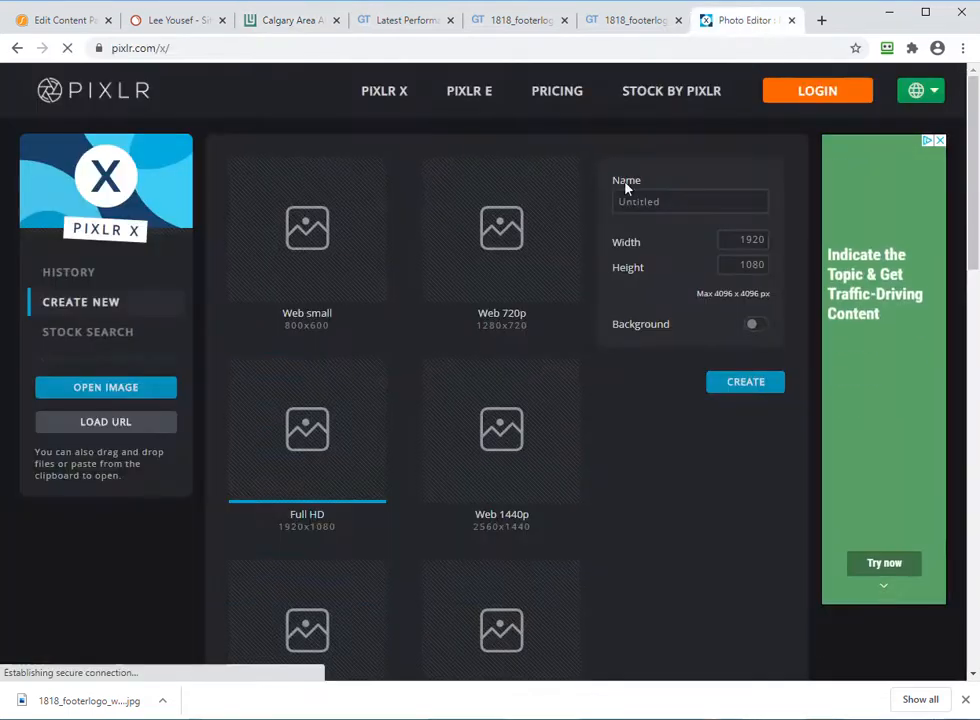
left_click_drag(726, 239, 792, 240)
type("280")
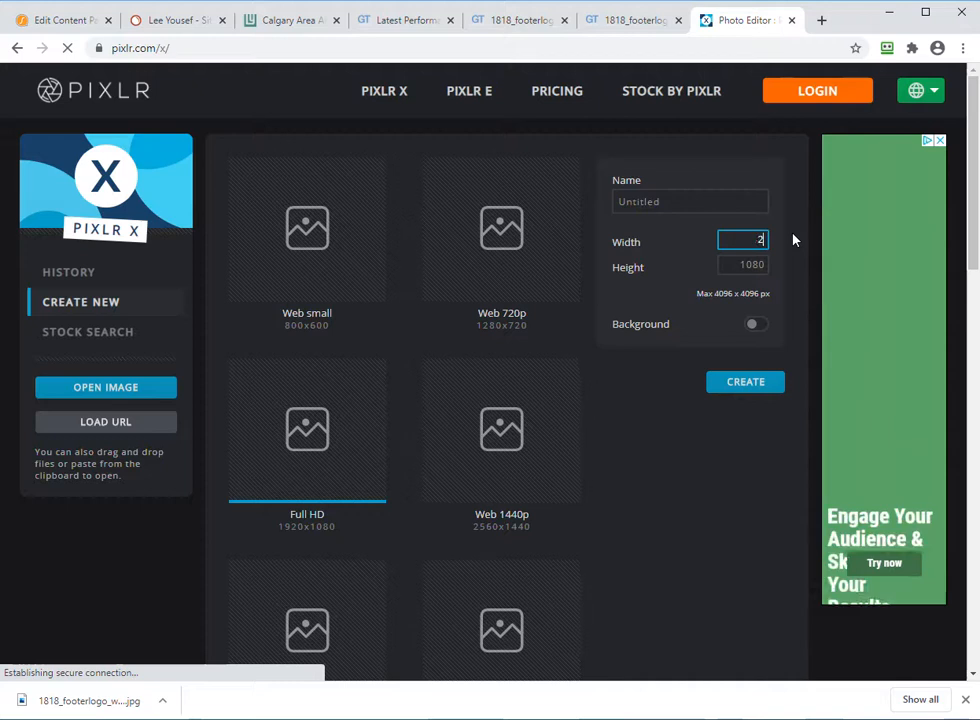
left_click(745, 263)
left_click_drag(745, 263, 785, 265)
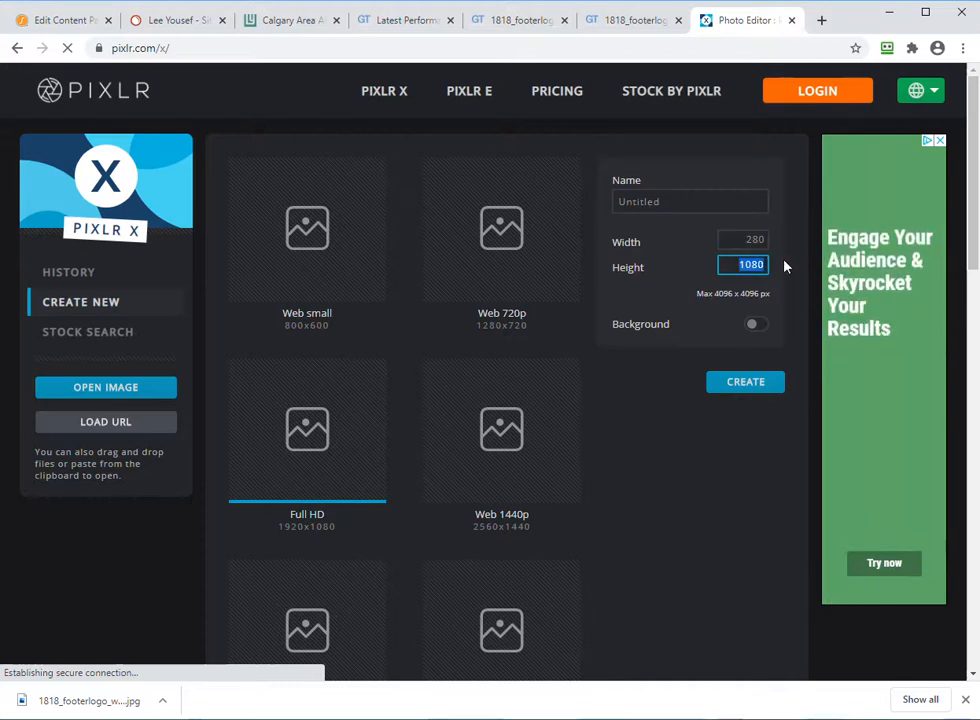
type("50.06")
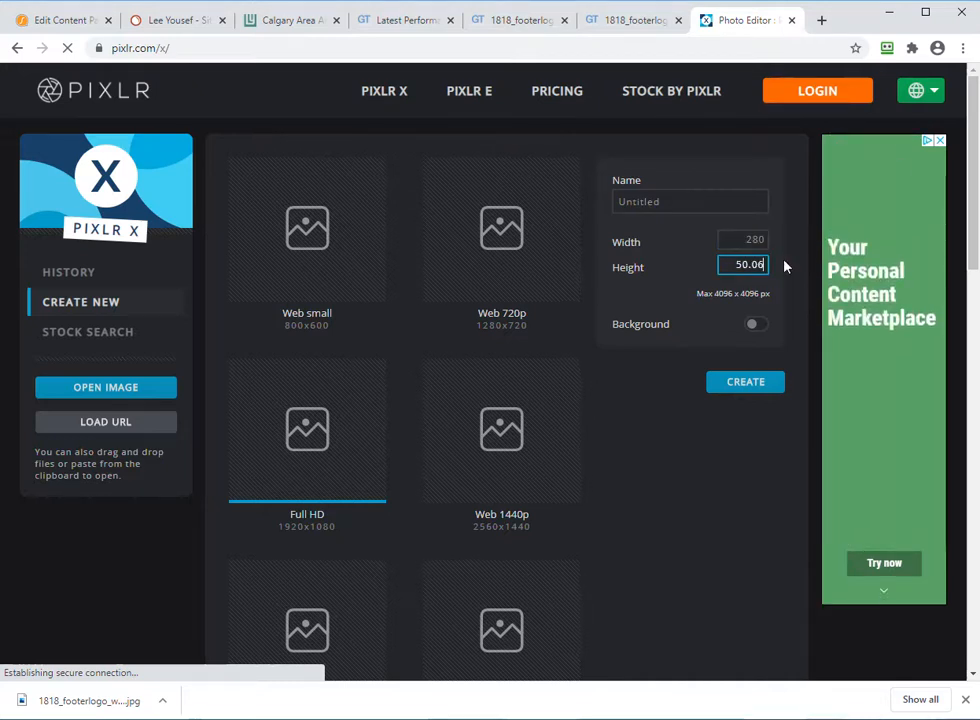
left_click(290, 20)
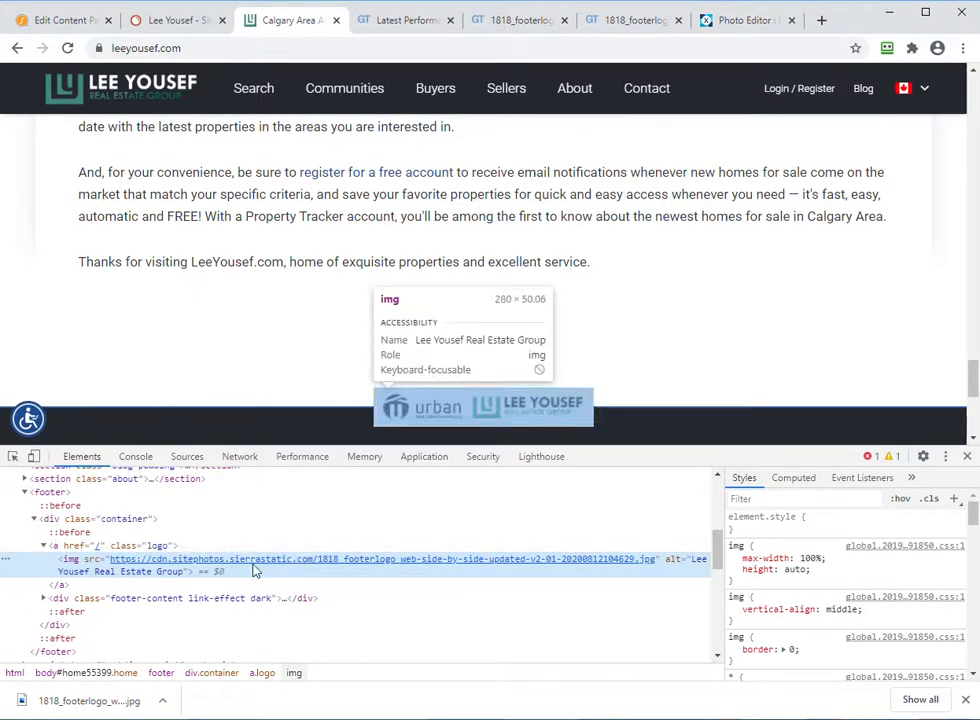
left_click(750, 28)
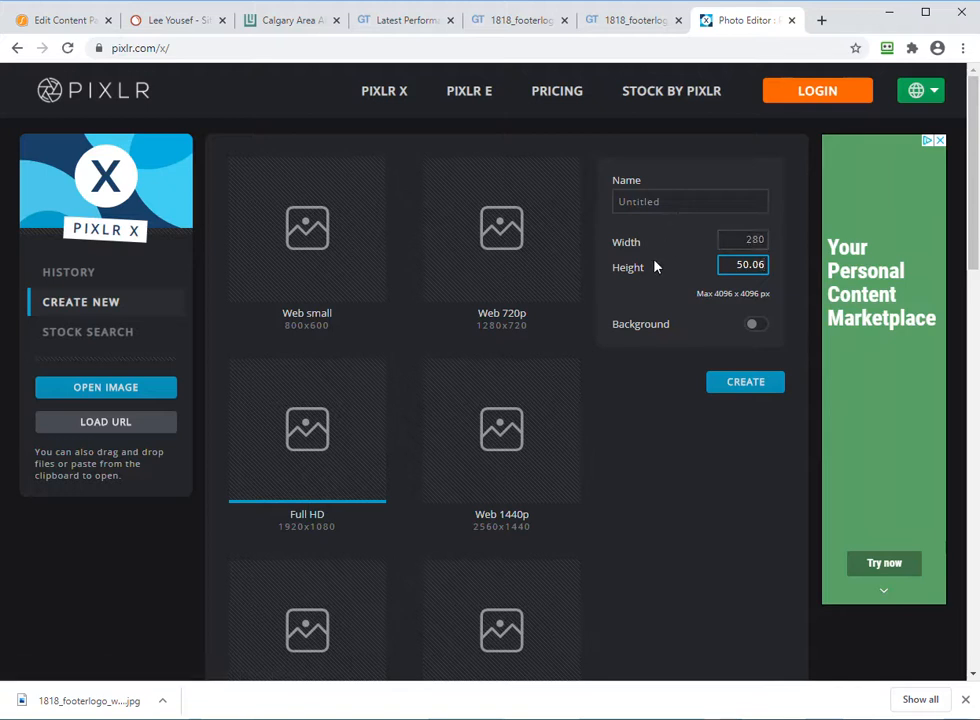
left_click(740, 386)
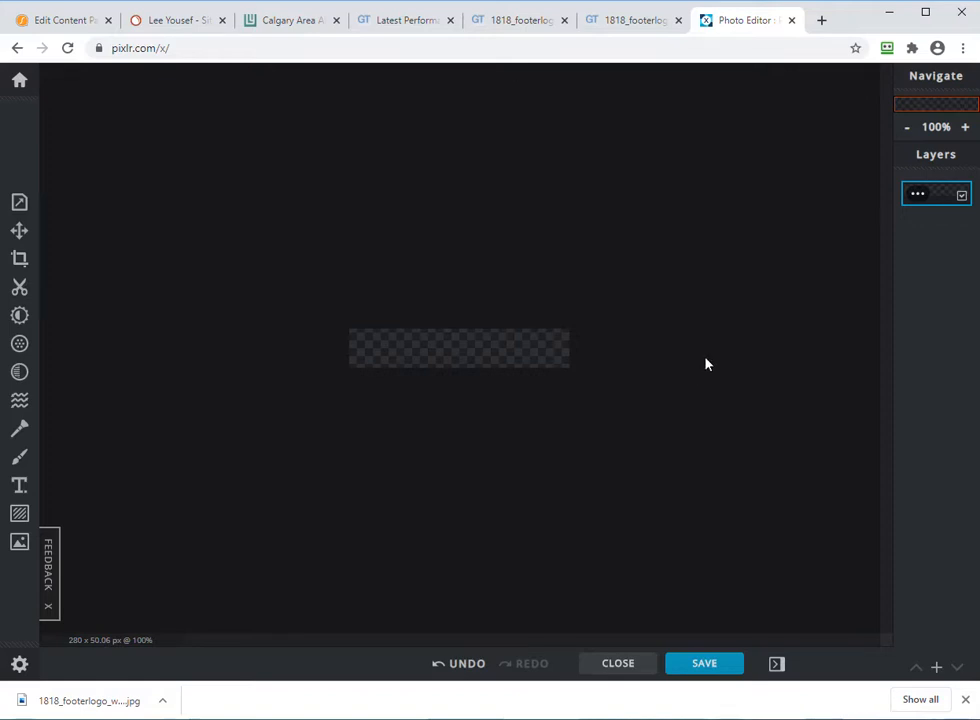
- Add the downloaded 1818_footerlogo_web-side-by-side JPG from the Downloads folder as an image layer
left_click(936, 668)
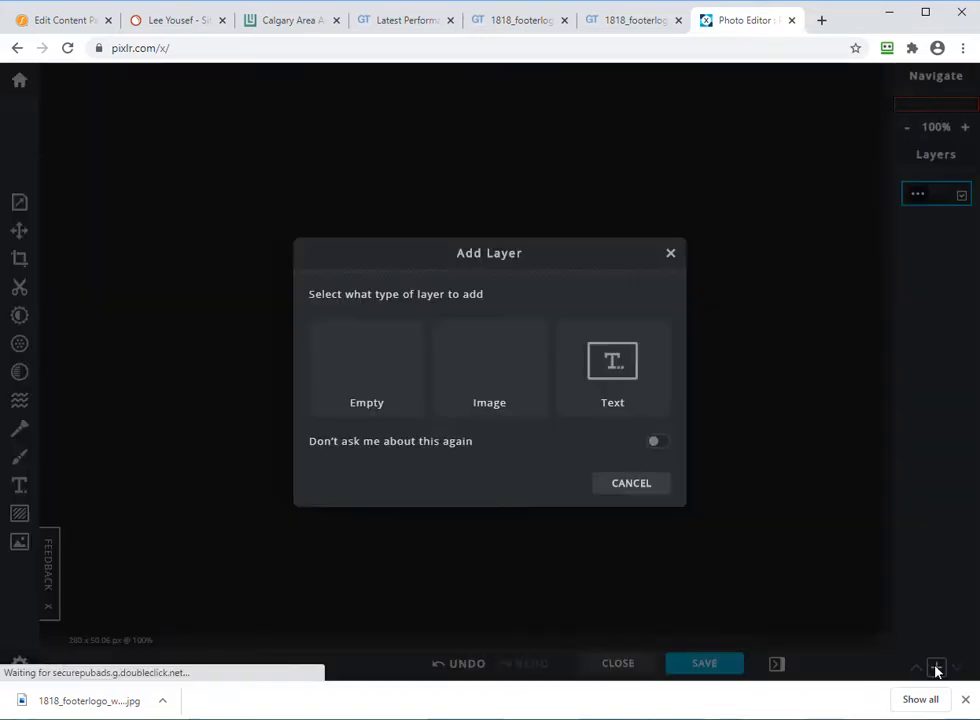
left_click(474, 360)
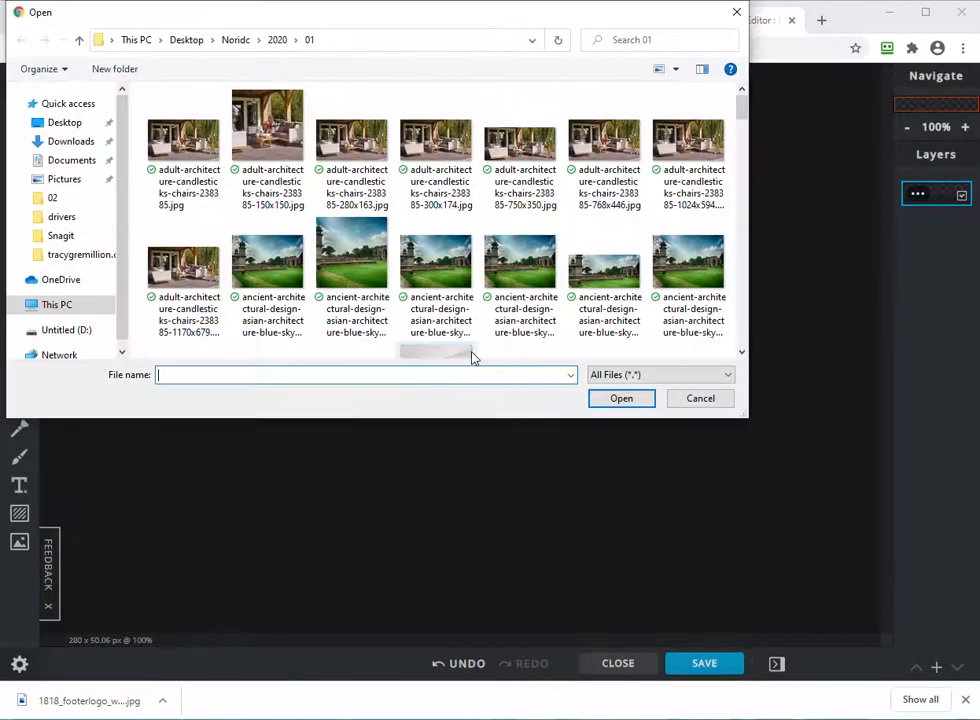
left_click(66, 142)
left_click(276, 136)
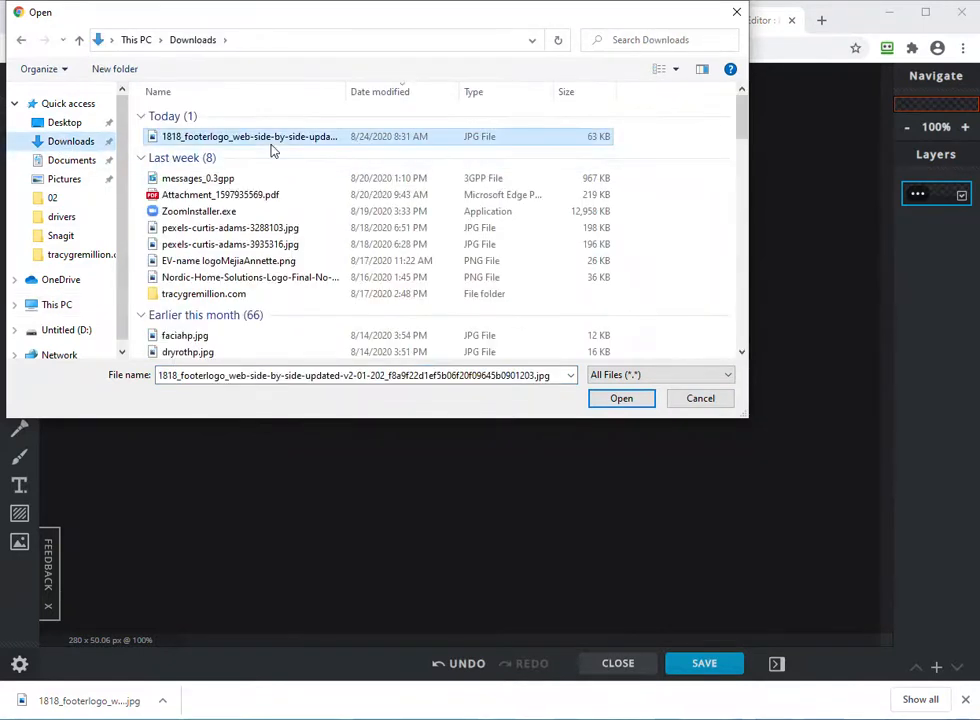
left_click(618, 398)
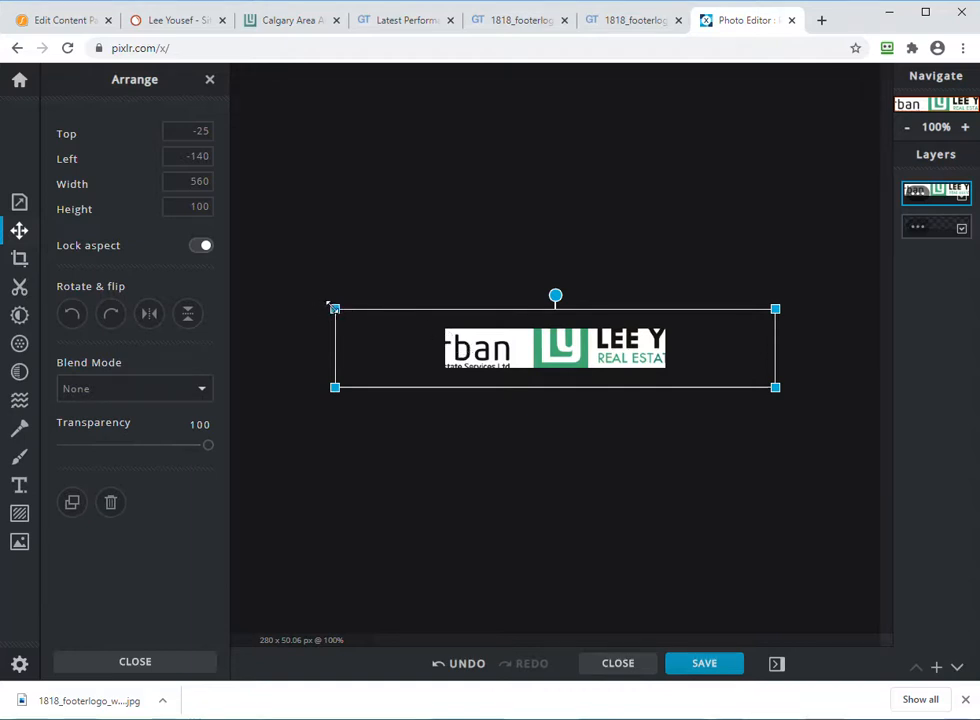
- Scale the logo layer down to about 304 by 54 px and position it over the canvas
left_click_drag(331, 304, 425, 333)
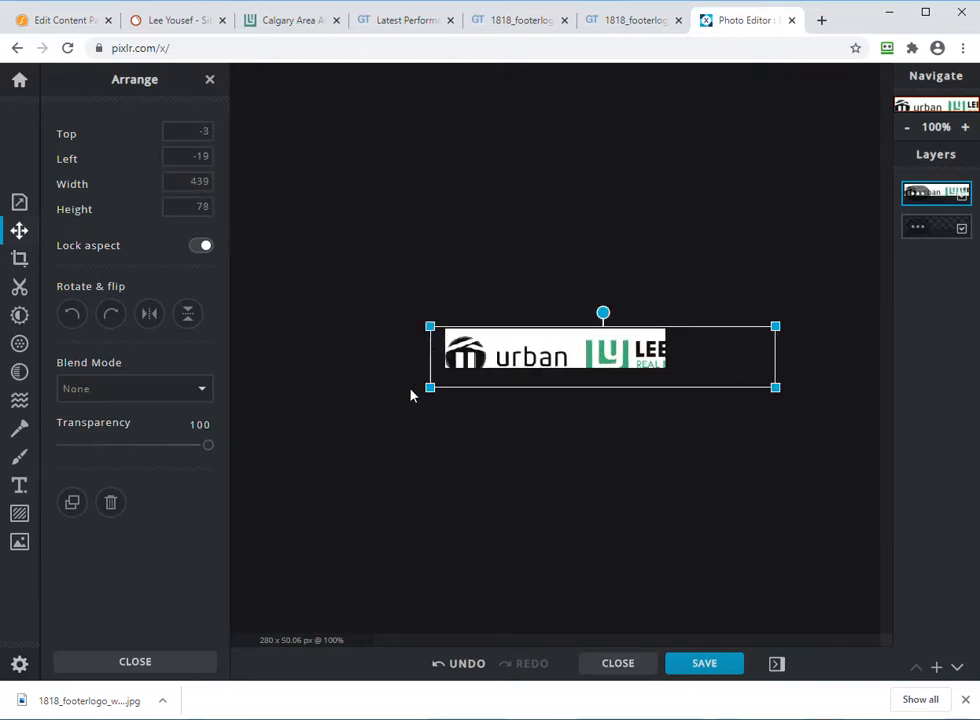
mouse_move(429, 387)
left_mouse_down()
mouse_move(435, 376)
mouse_move(445, 384)
left_mouse_up()
left_click_drag(775, 384, 681, 372)
left_click_drag(602, 354, 594, 357)
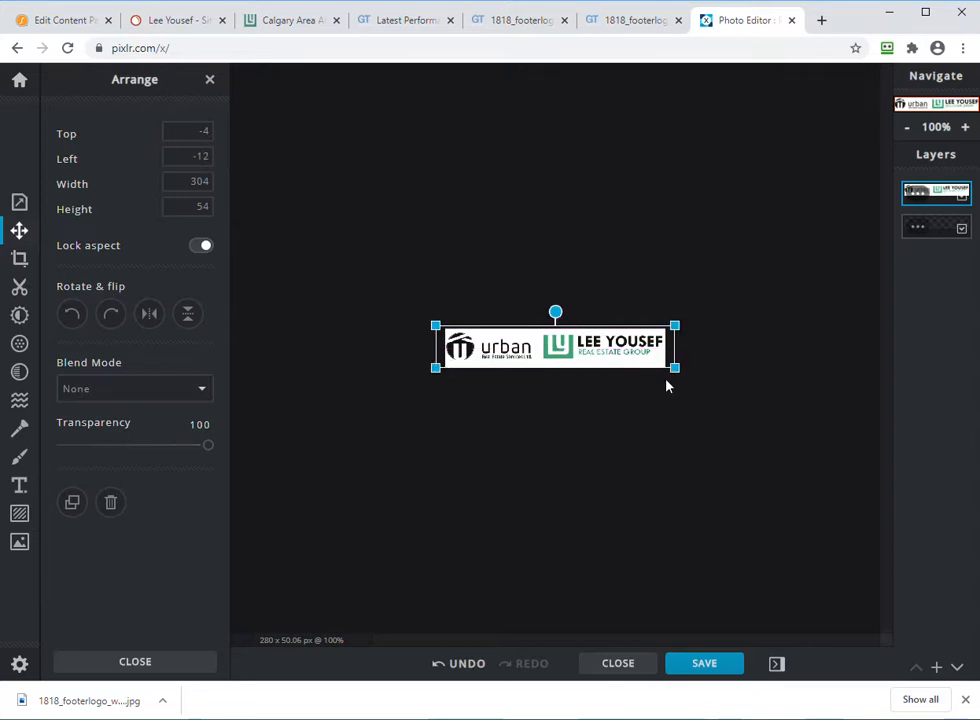
- Fine-tune the logo layer to about 297 by 53 px and compare it with the live footer logo on the website
left_click_drag(674, 367, 676, 370)
left_click_drag(435, 371, 433, 371)
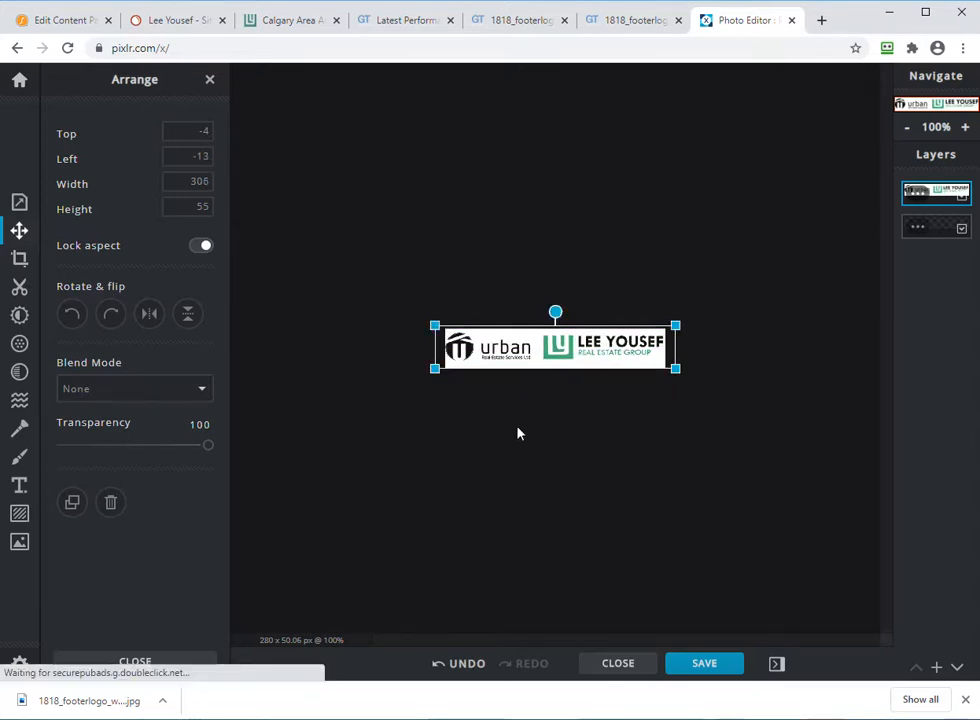
left_click_drag(675, 326, 669, 329)
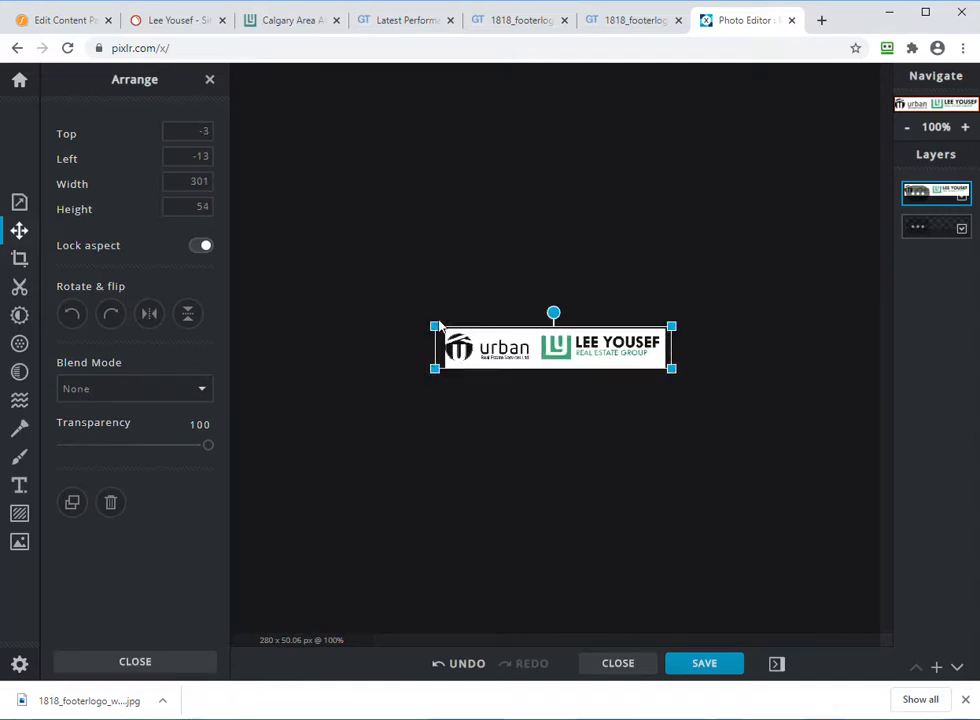
left_click_drag(430, 324, 437, 327)
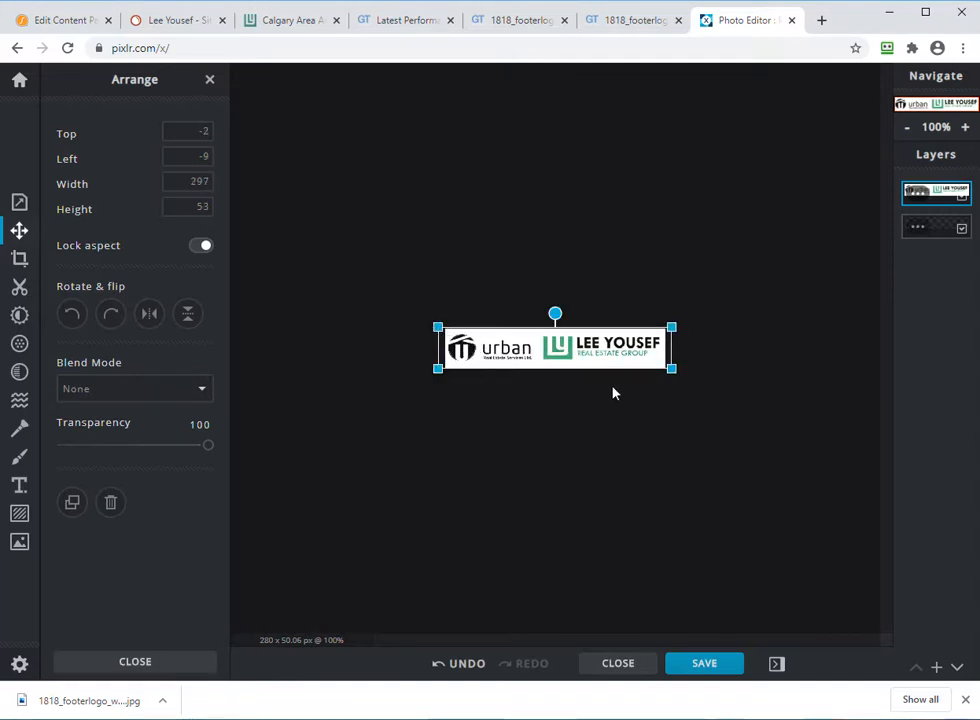
left_click(546, 437)
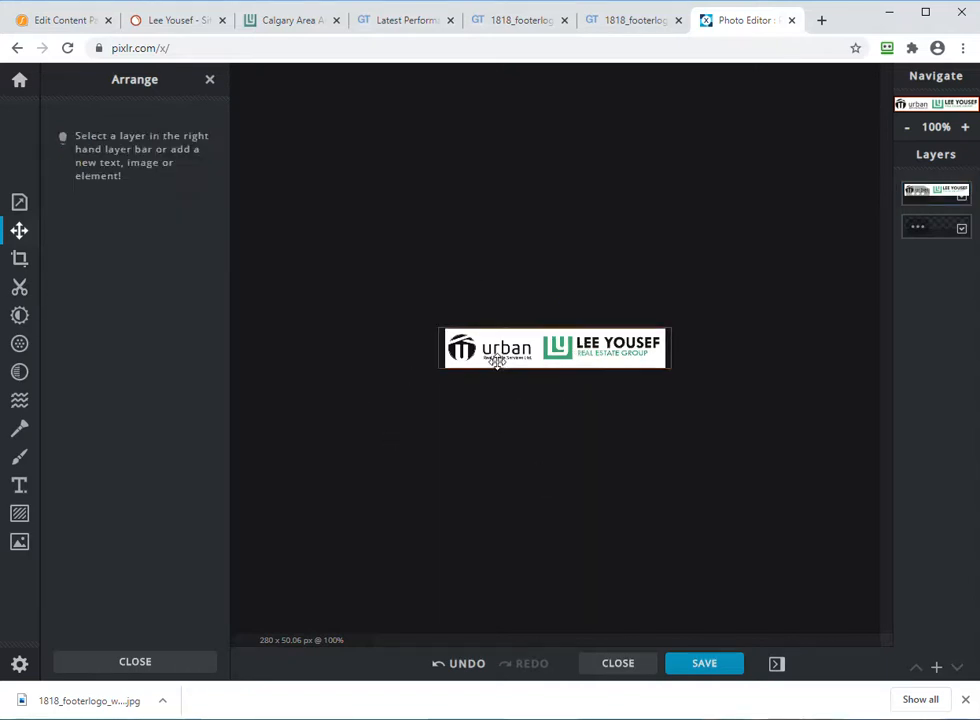
left_click(272, 20)
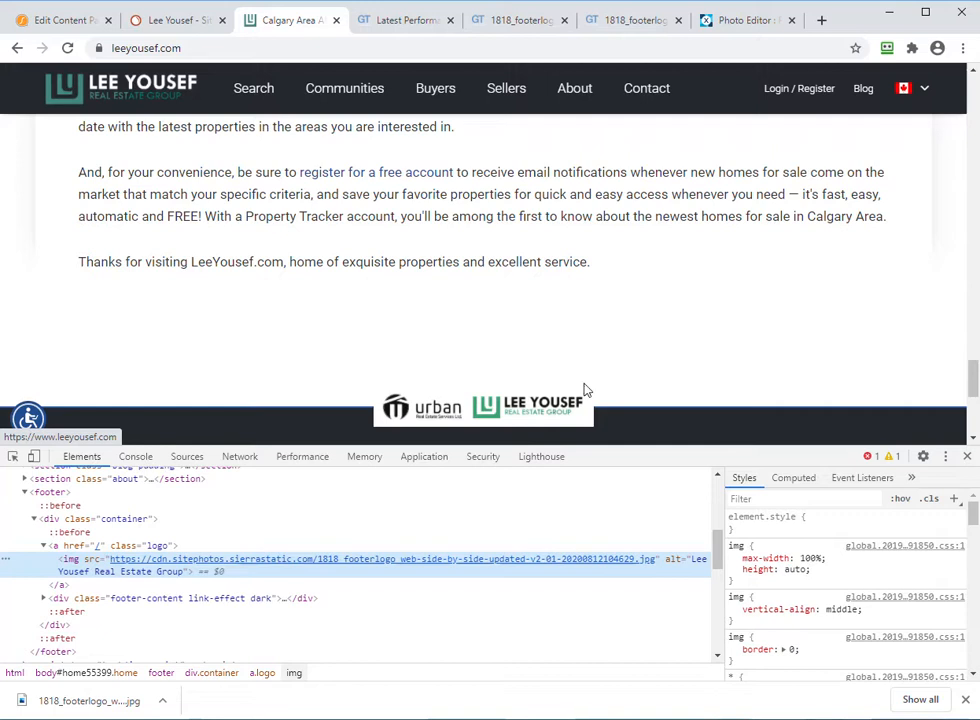
left_click(735, 20)
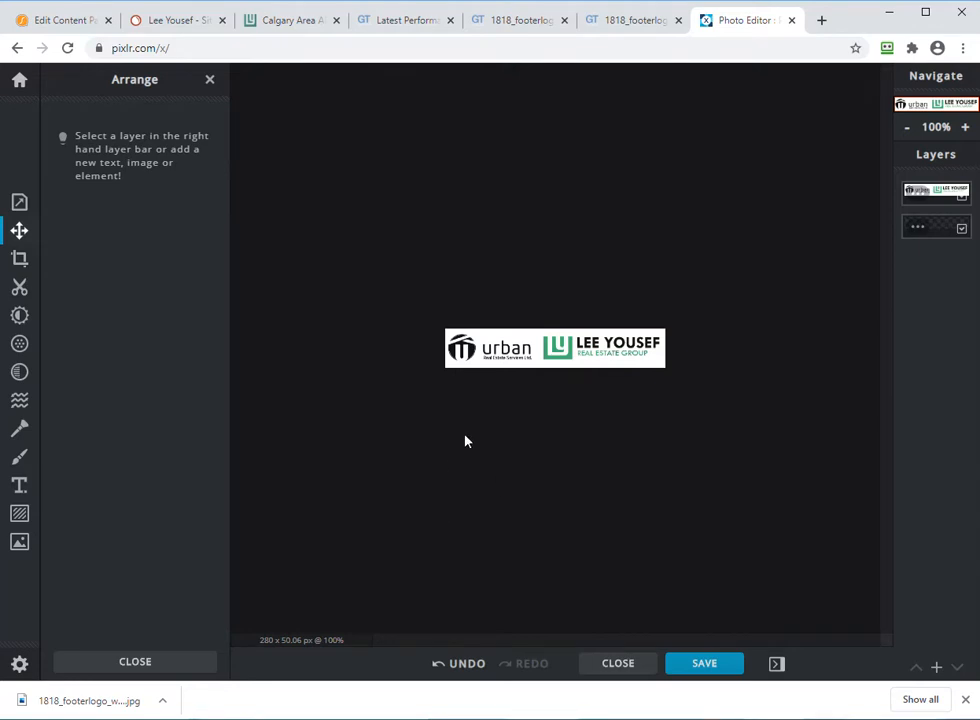
- Start saving the resized logo as a JPG and name the file 1818_footerlogonew
left_click(704, 664)
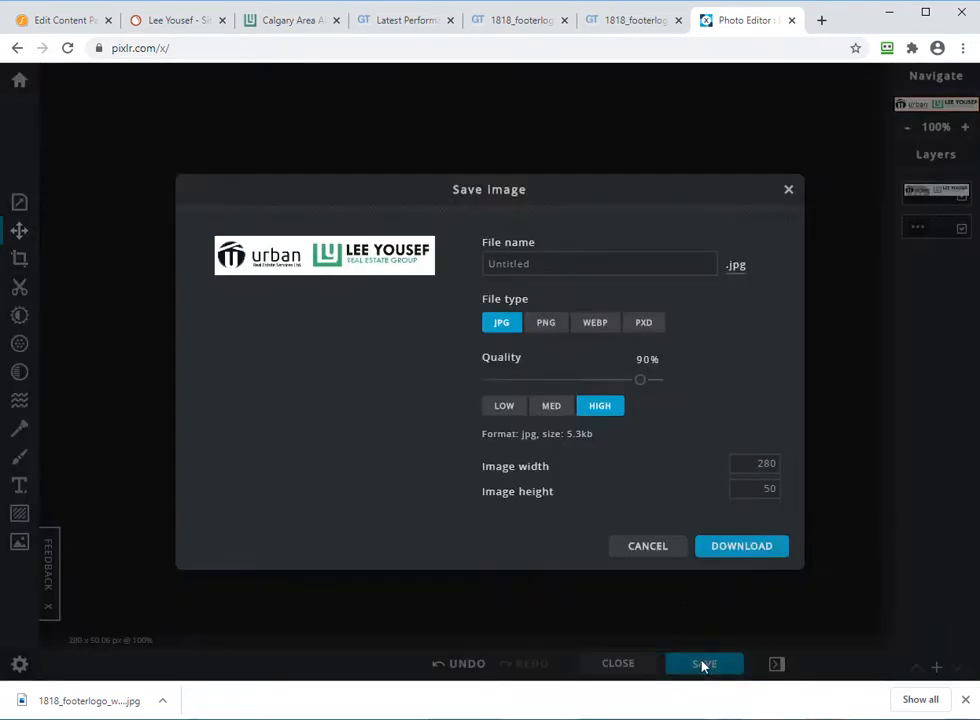
left_click(532, 262)
double_click(549, 262)
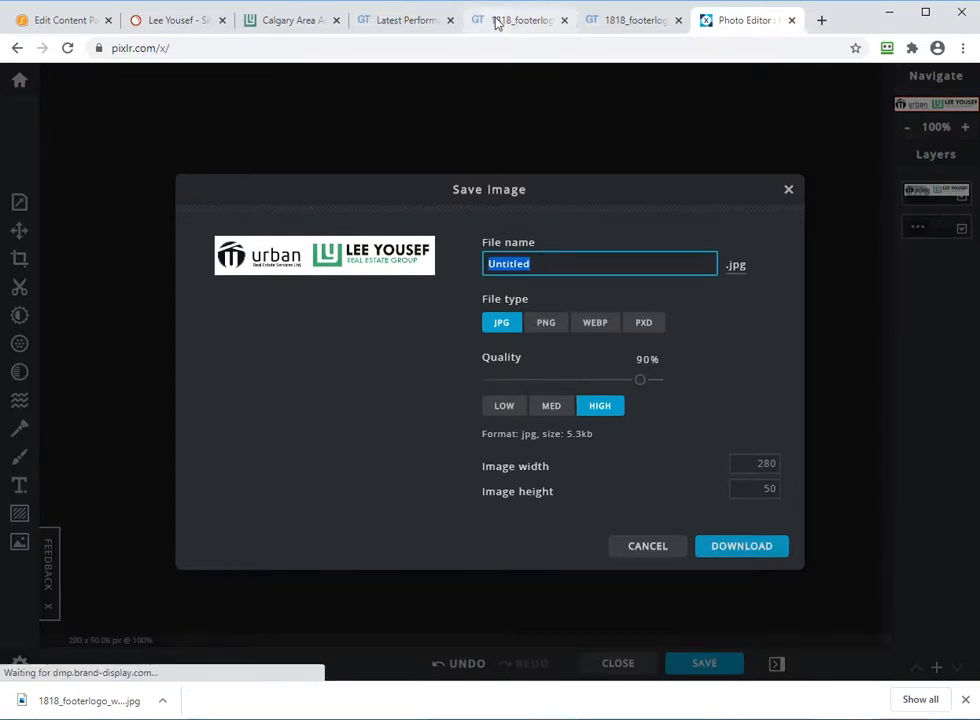
type("1818")
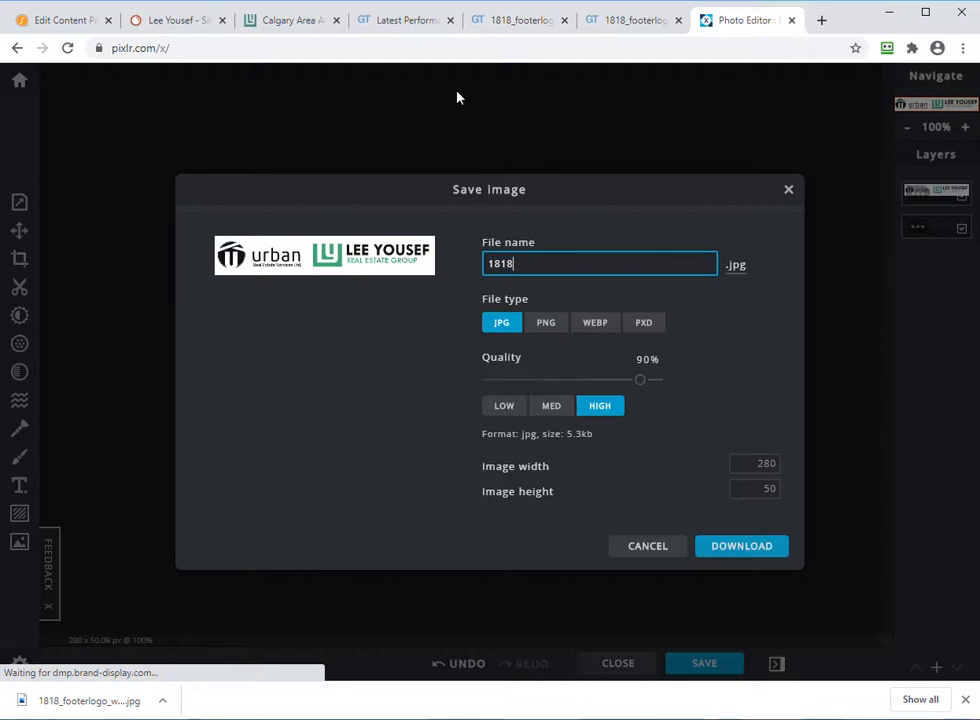
type("_footerlogonew")
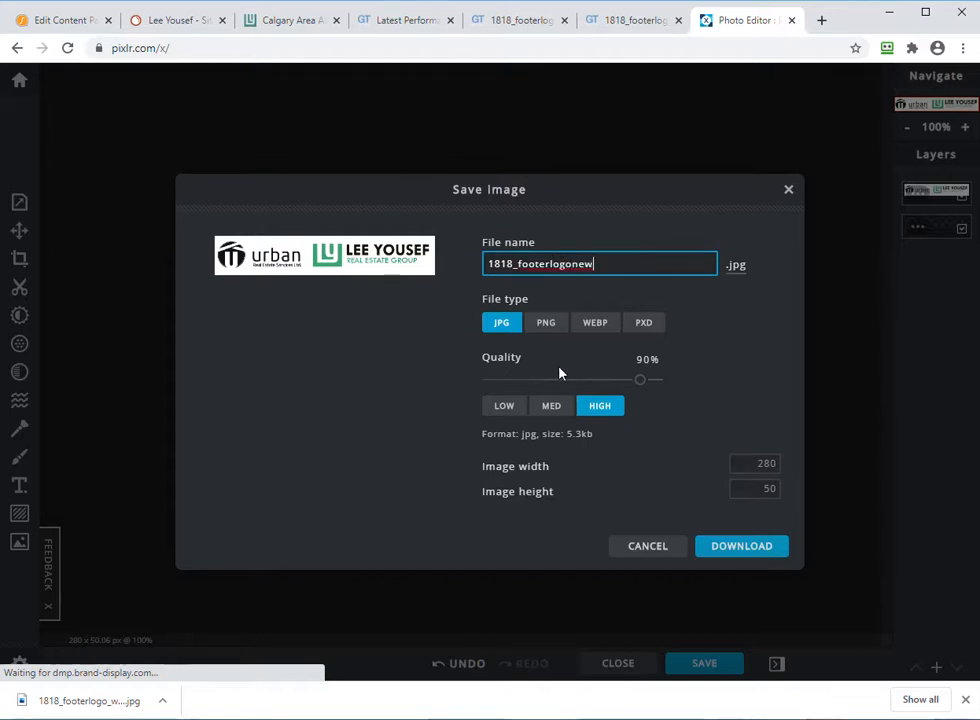
- Compare the resized logo with the live site's footer logo and GTmetrix's optimized version
left_click(292, 22)
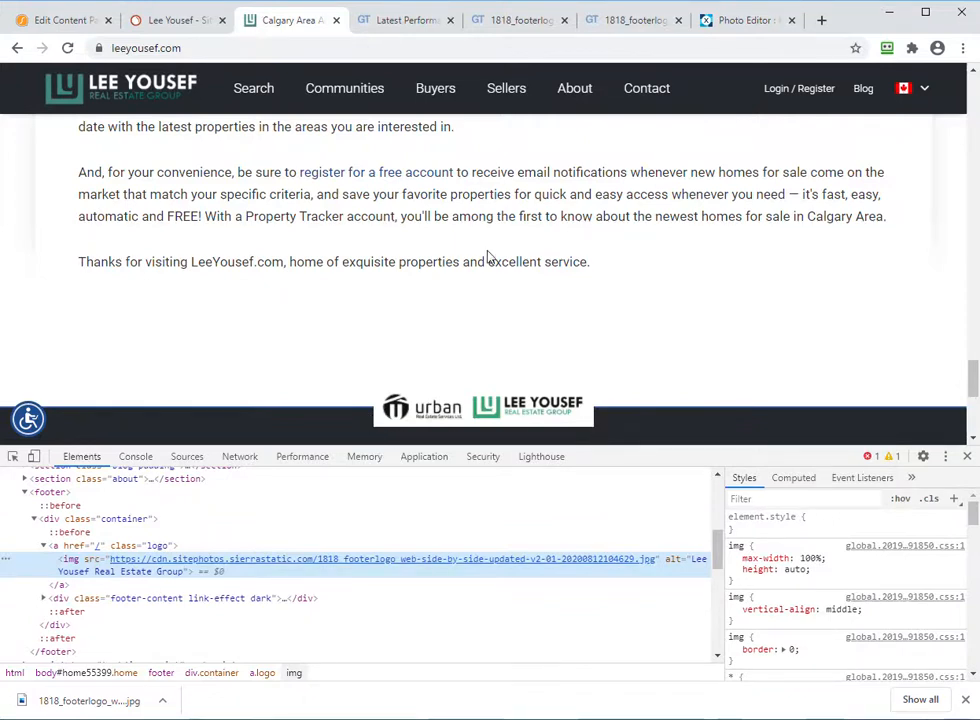
left_click(625, 20)
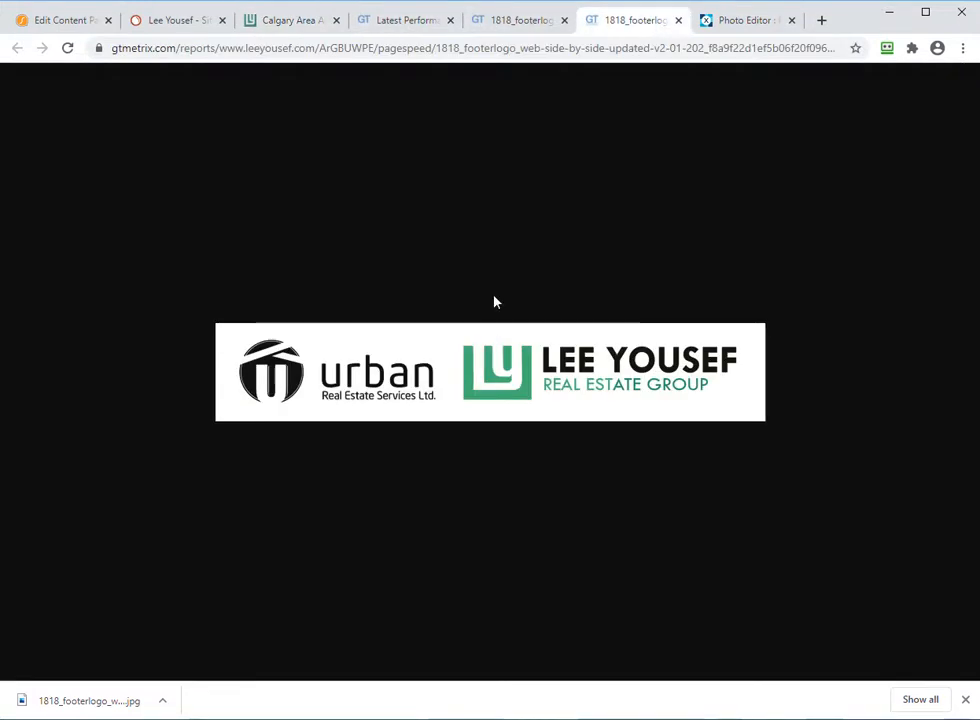
left_click(730, 20)
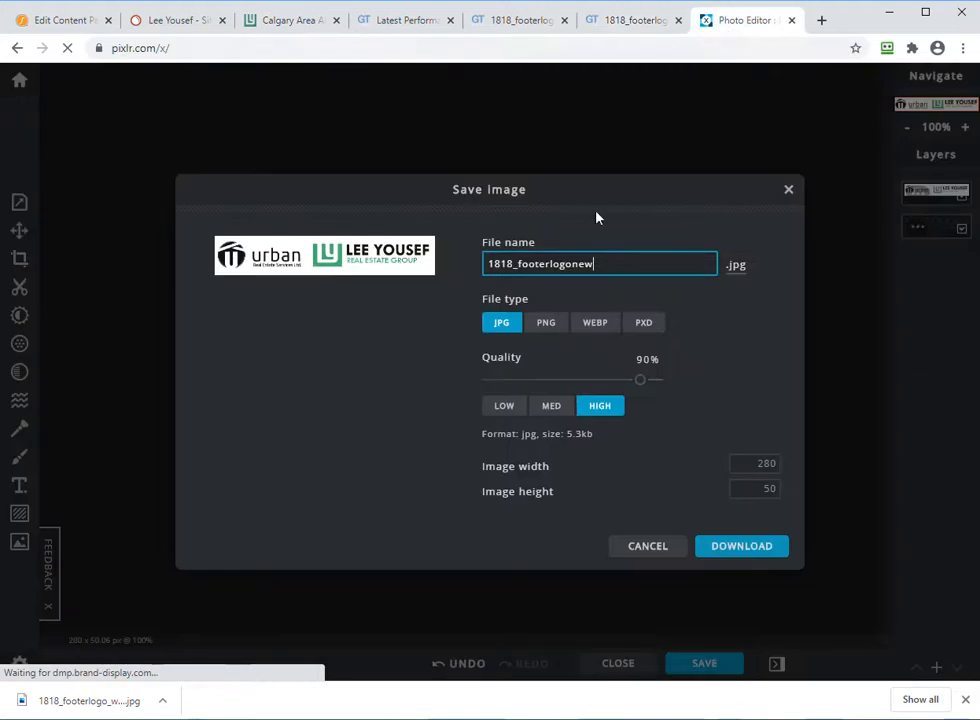
- Set the JPG quality to 80%, recheck the GTmetrix image recommendations, and download the resized logo
left_click(556, 408)
left_click_drag(604, 380, 623, 384)
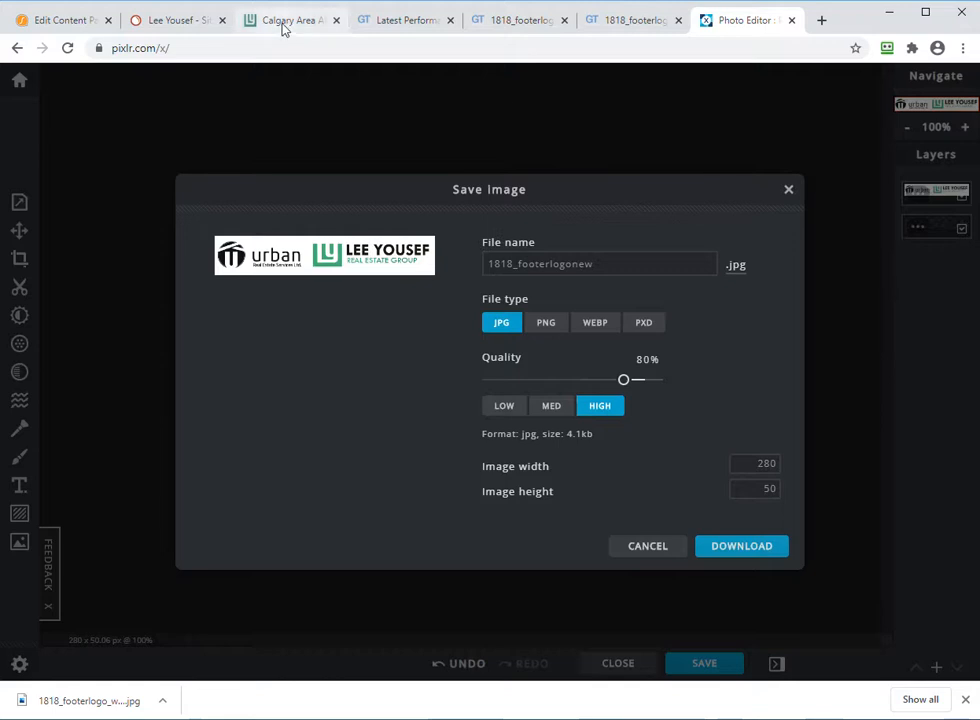
left_click(408, 22)
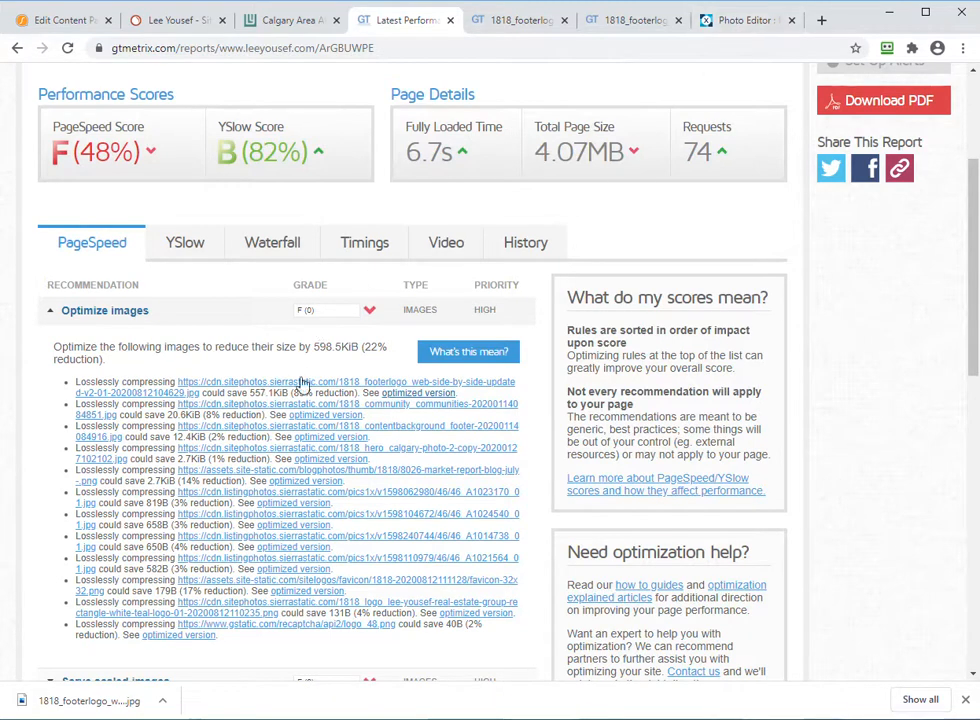
left_click(740, 20)
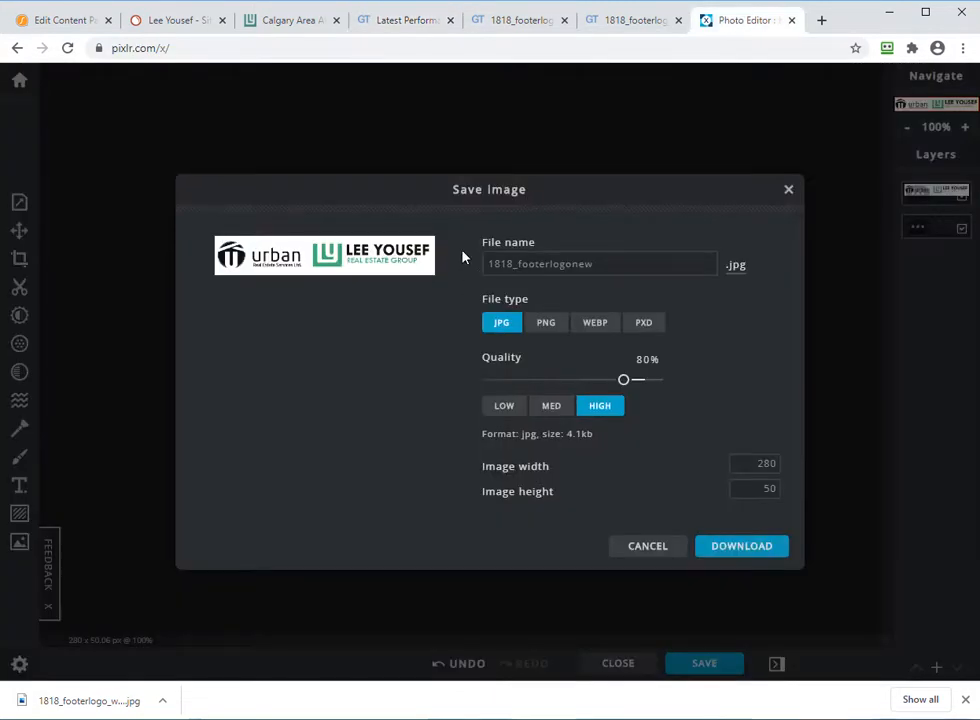
left_click(718, 555)
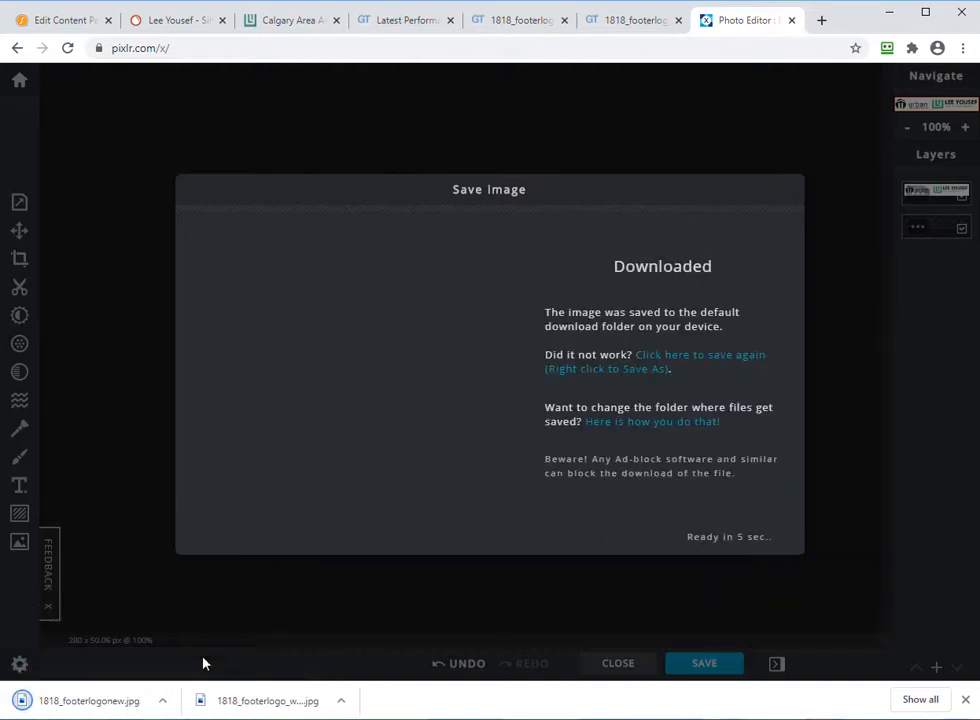
- Open the downloaded 1818_footerlogonew.jpg to check it, and close both the preview and the save dialog
left_click(165, 703)
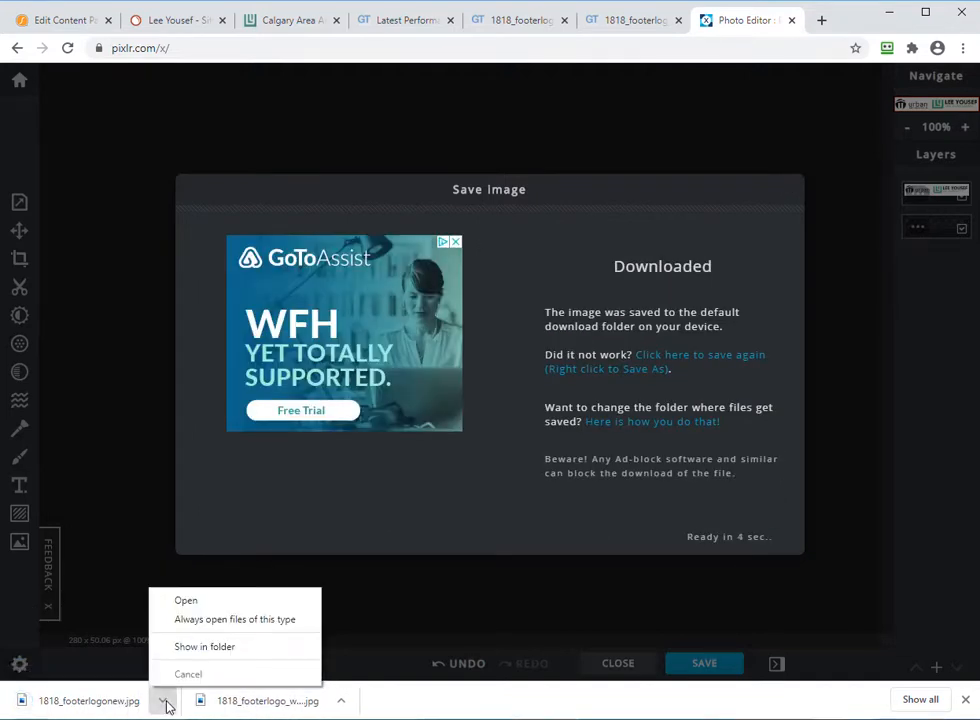
left_click(216, 604)
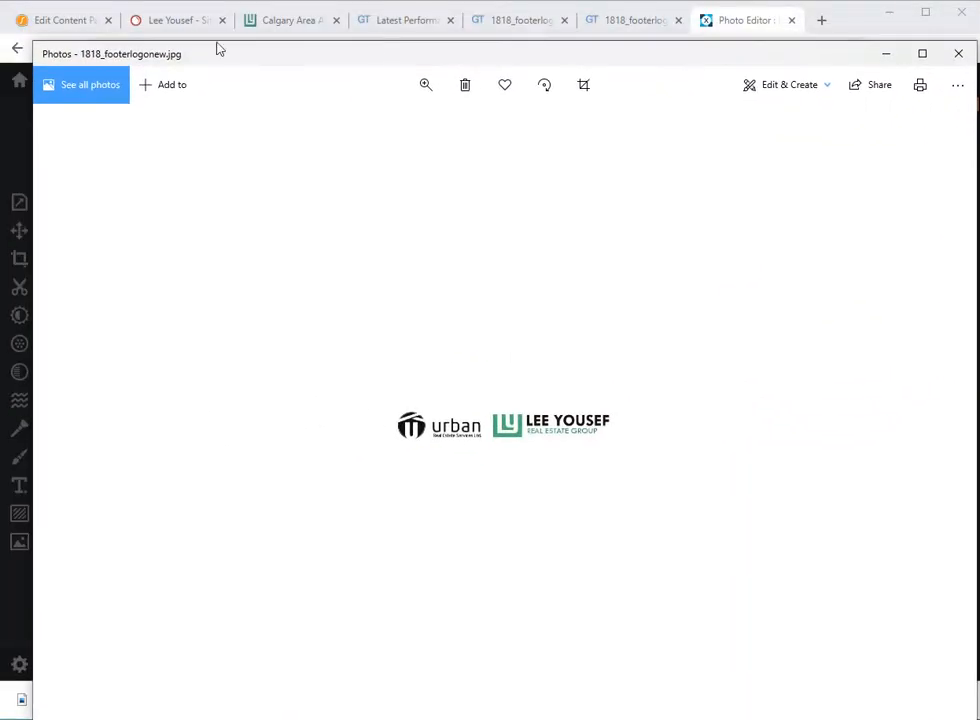
left_click_drag(358, 57, 291, 17)
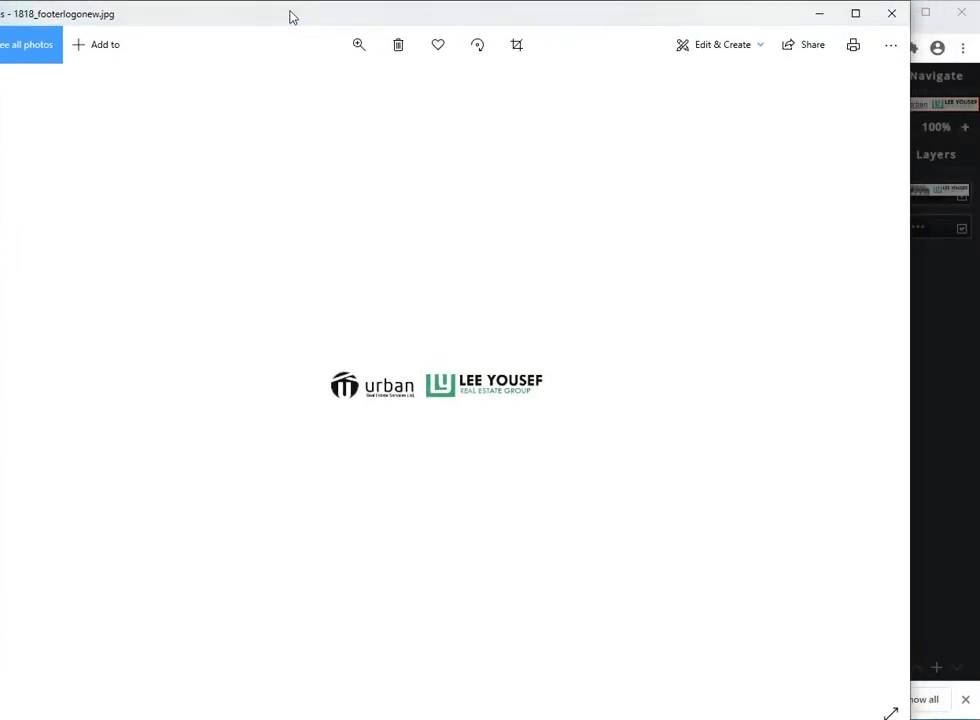
left_click(891, 13)
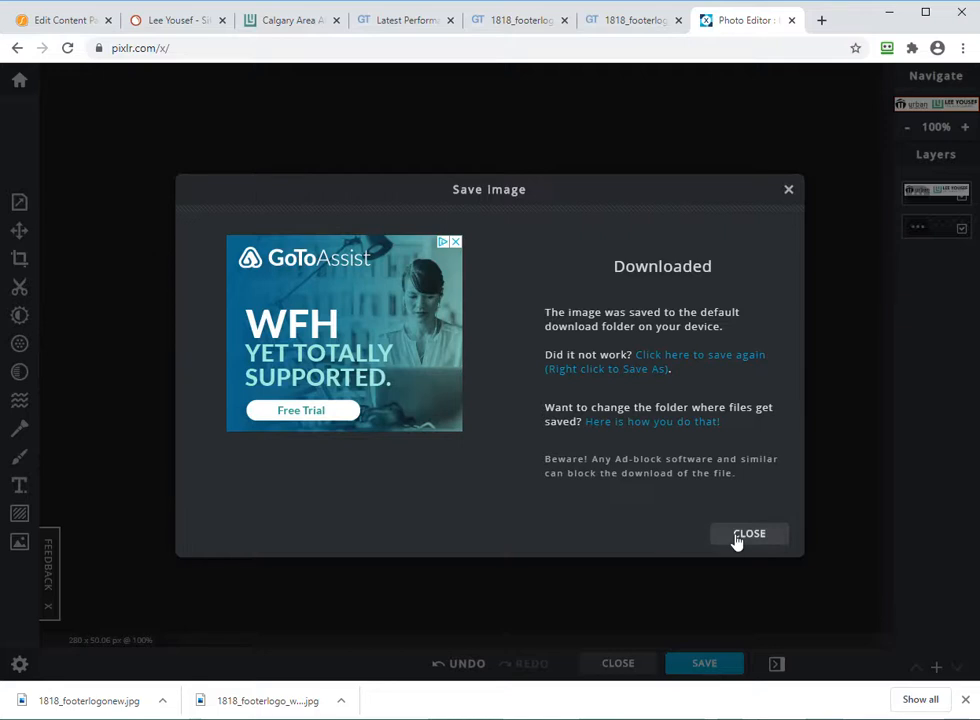
left_click(741, 537)
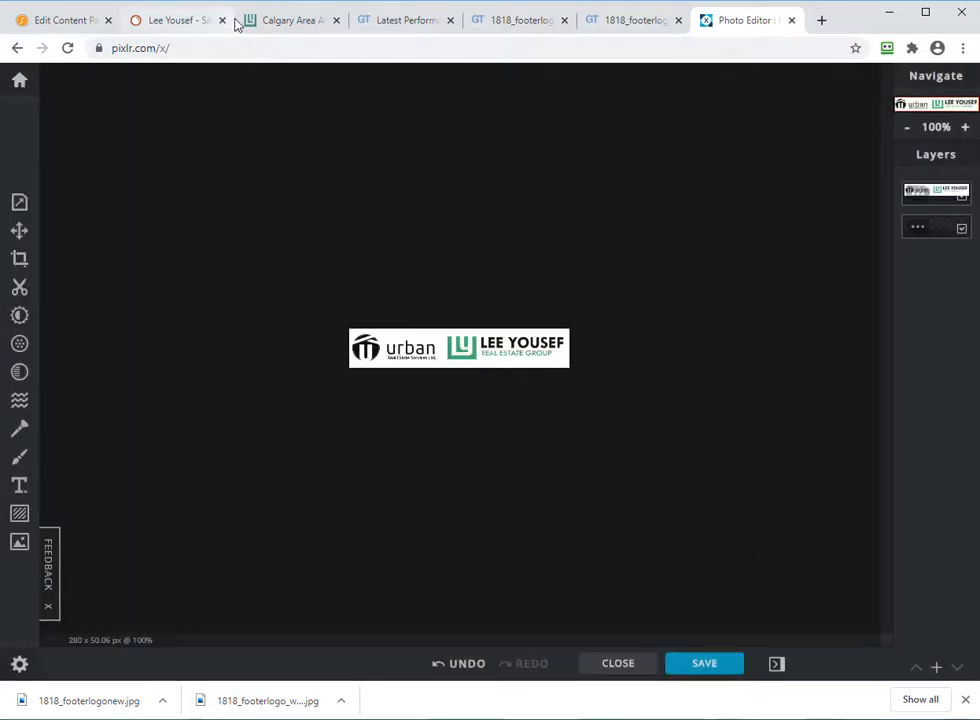
- Return to the GTmetrix report's Optimize images list and open the optimized version of the 32x32 favicon
left_click(271, 22)
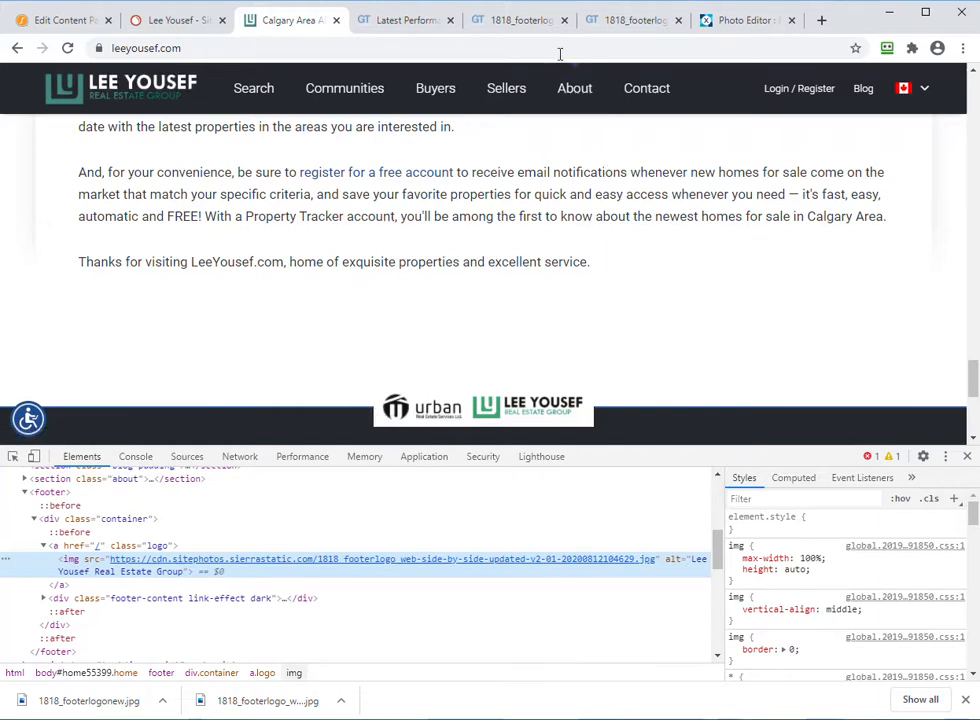
left_click(405, 20)
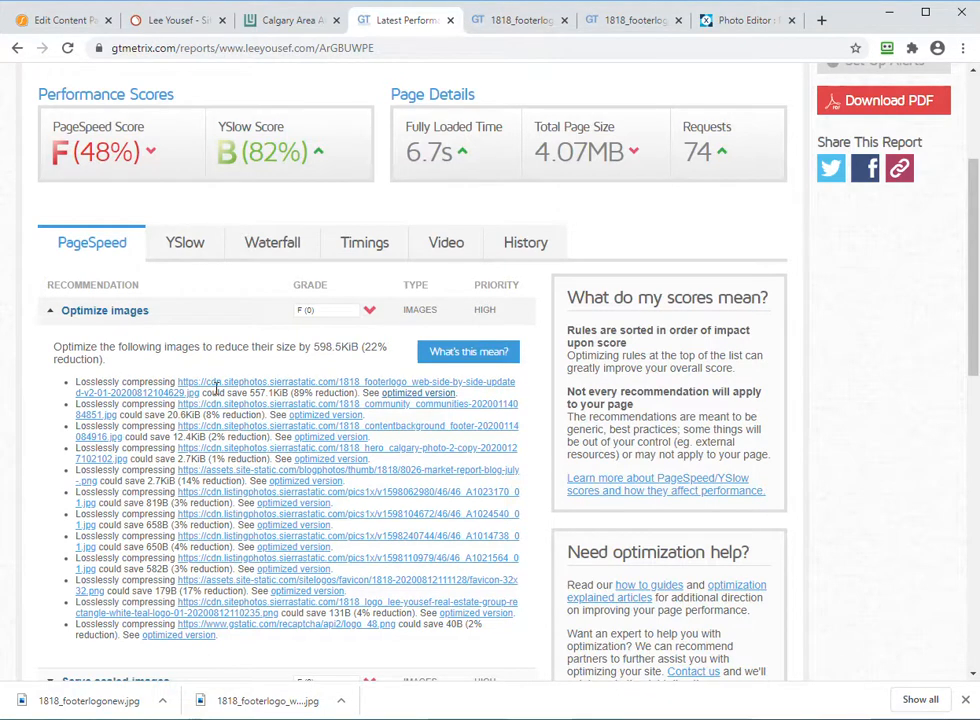
left_click(313, 596)
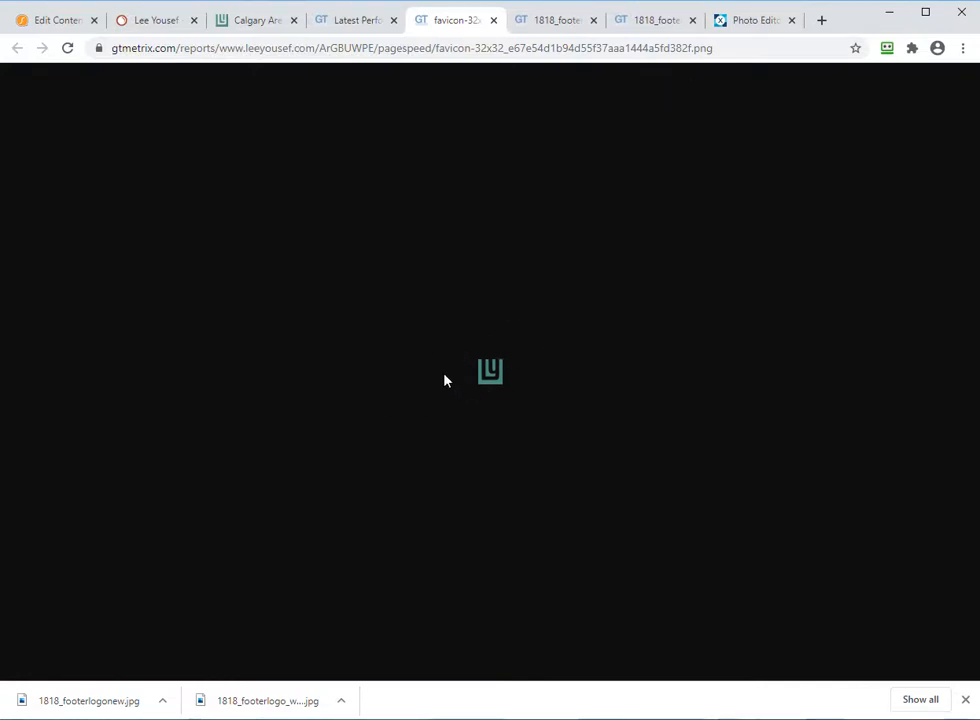
- Look through the live homepage from the header to the footer to examine where its images and logos appear
left_click(250, 20)
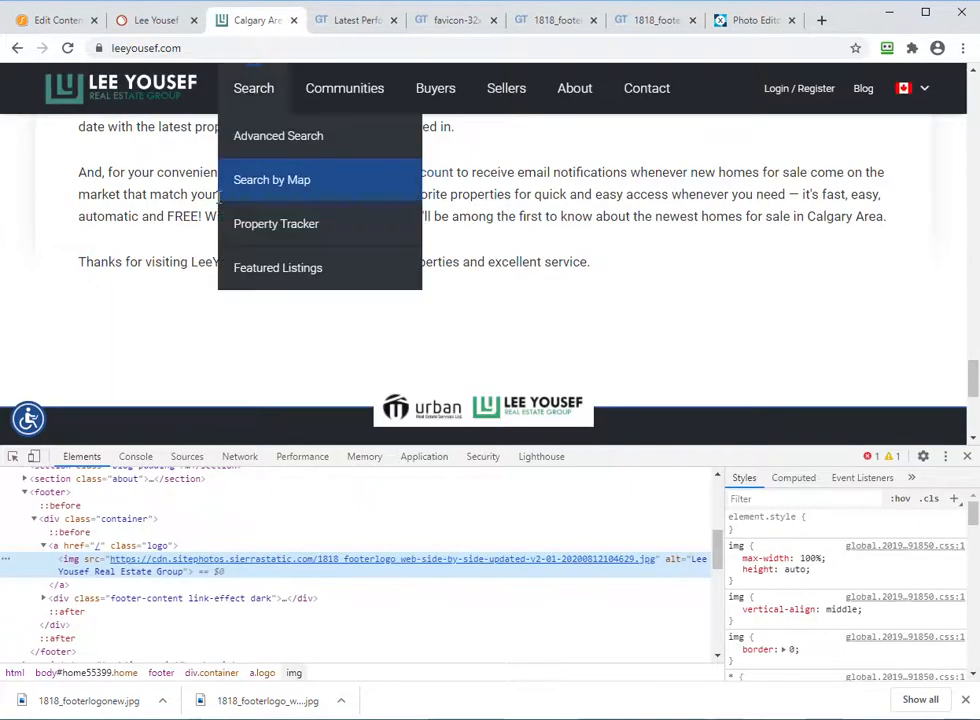
scroll(230, 254, "up", 5)
scroll(236, 272, "down", 10)
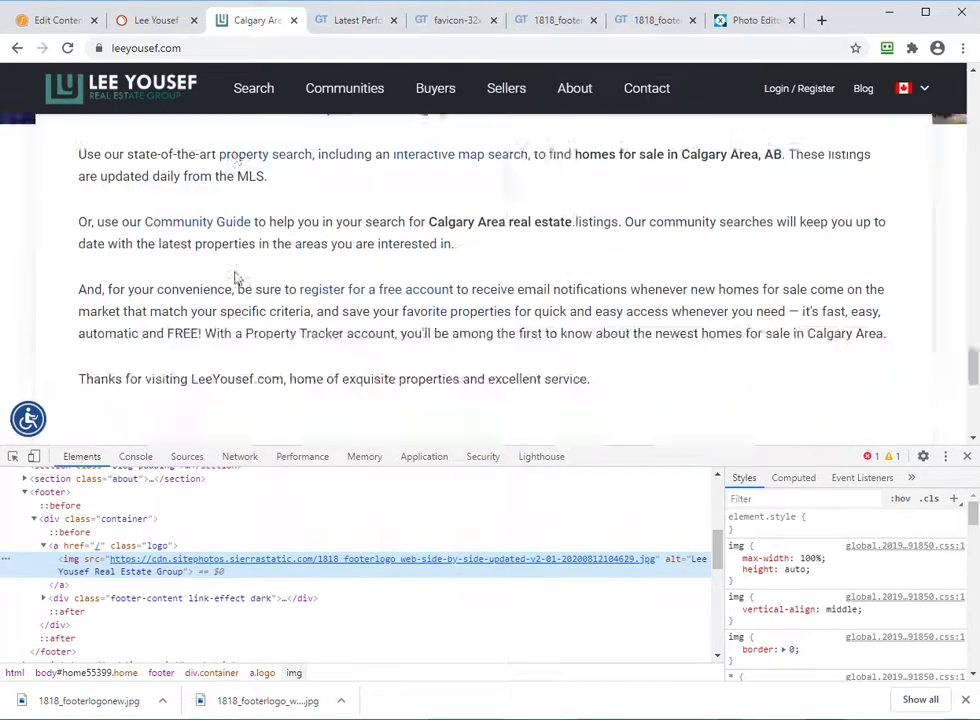
scroll(243, 285, "up", 5)
scroll(243, 291, "up", 10)
scroll(276, 328, "down", 8)
scroll(281, 330, "up", 4)
scroll(283, 326, "up", 6)
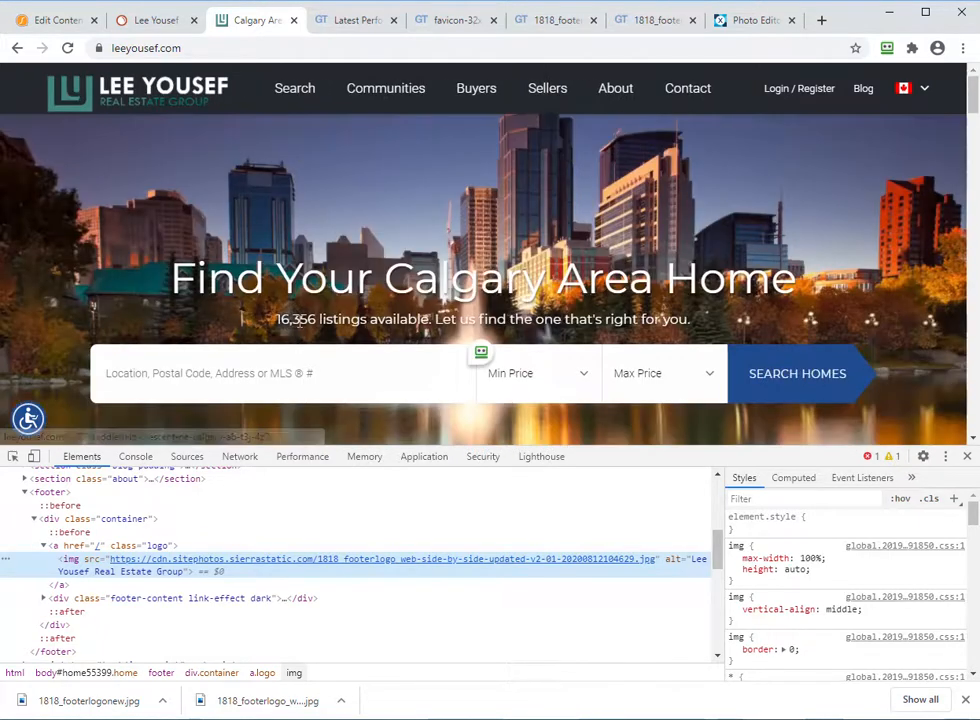
scroll(298, 320, "down", 6)
scroll(305, 318, "down", 15)
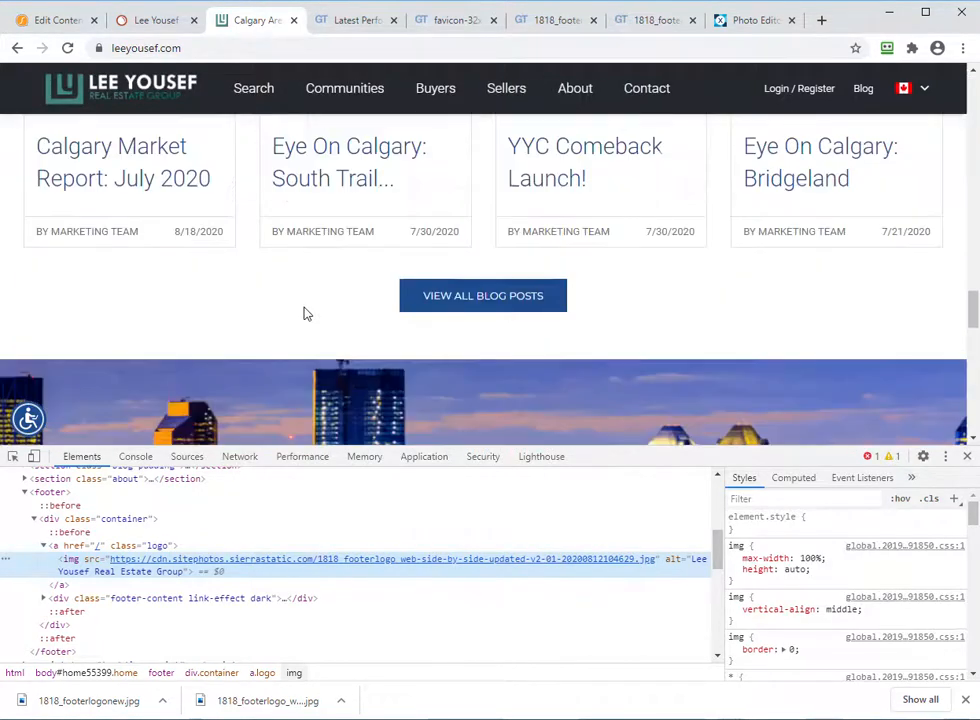
scroll(305, 311, "up", 3)
scroll(305, 312, "down", 3)
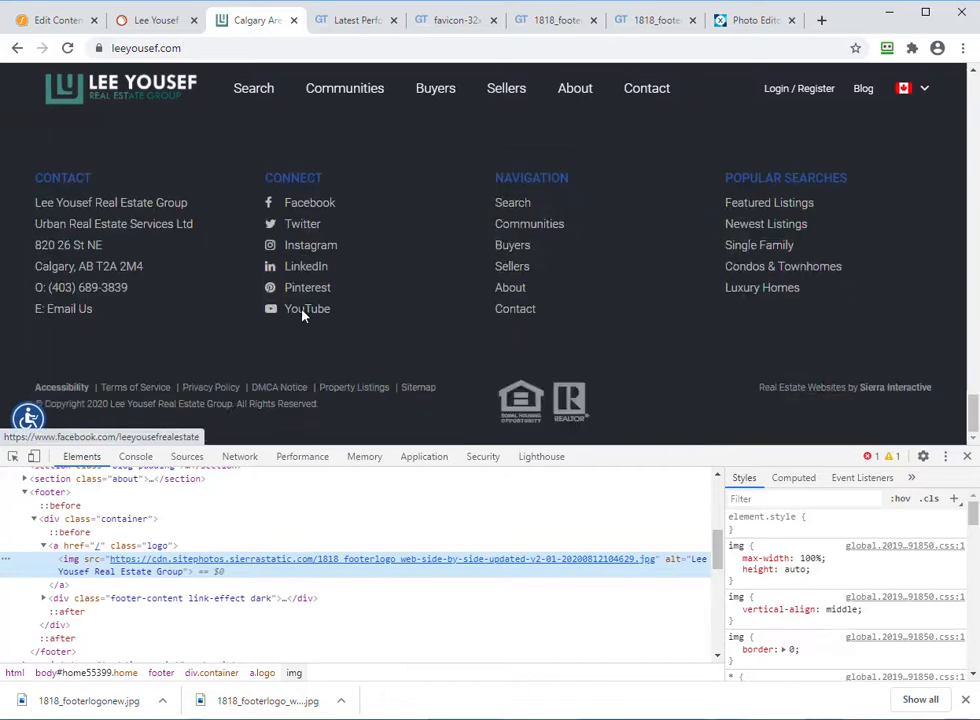
scroll(330, 340, "up", 6)
scroll(330, 318, "up", 8)
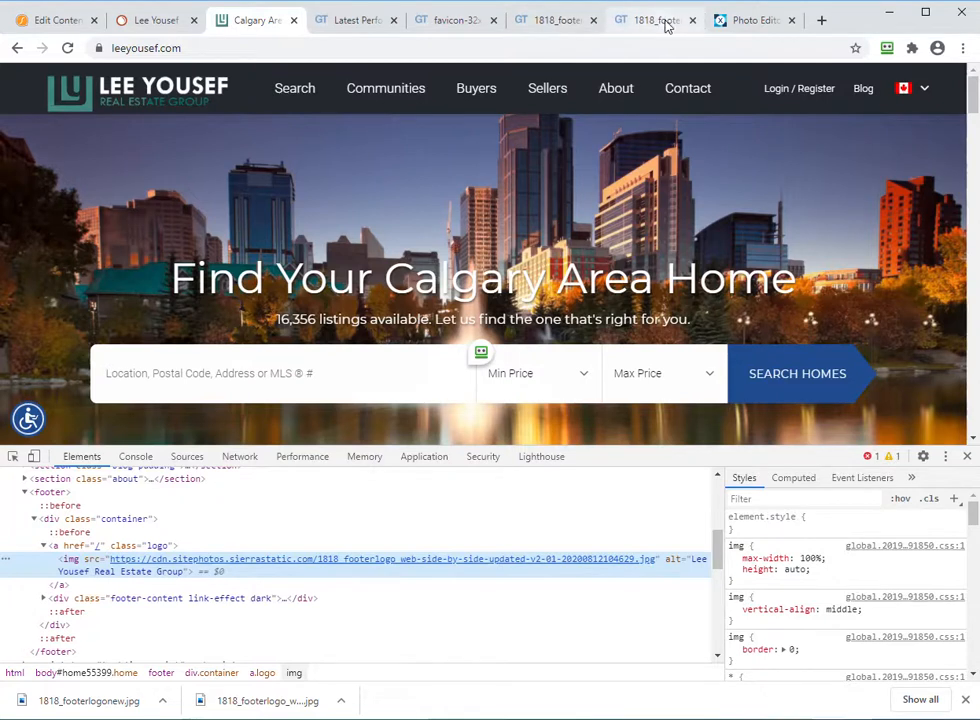
- Save GTmetrix's optimized favicon-32x32 PNG to the Downloads folder under its suggested file name
left_click(463, 24)
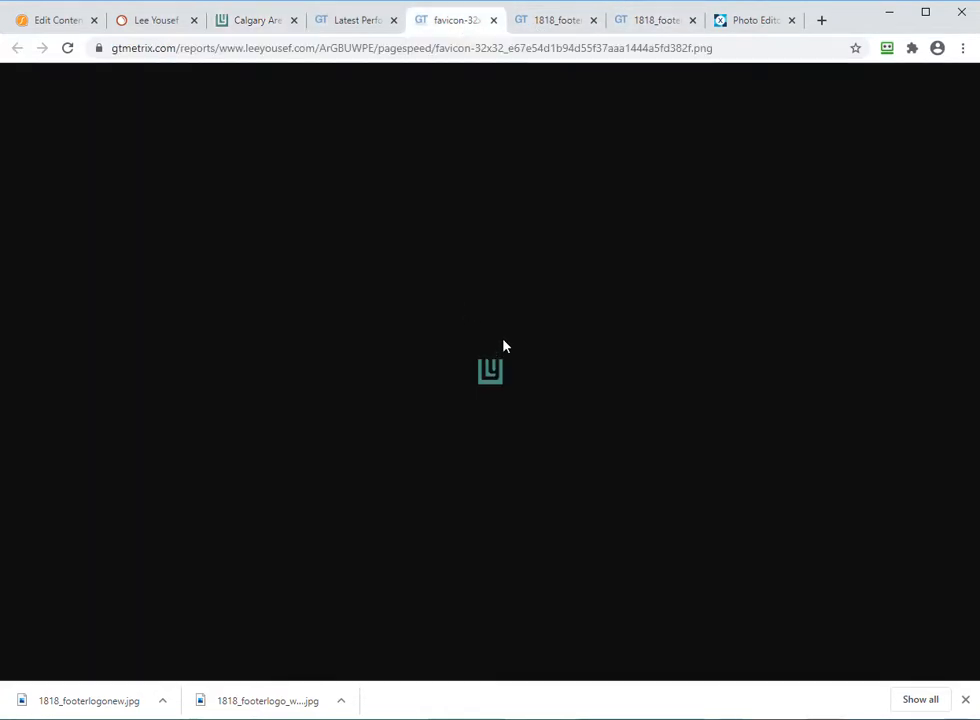
left_click(518, 47)
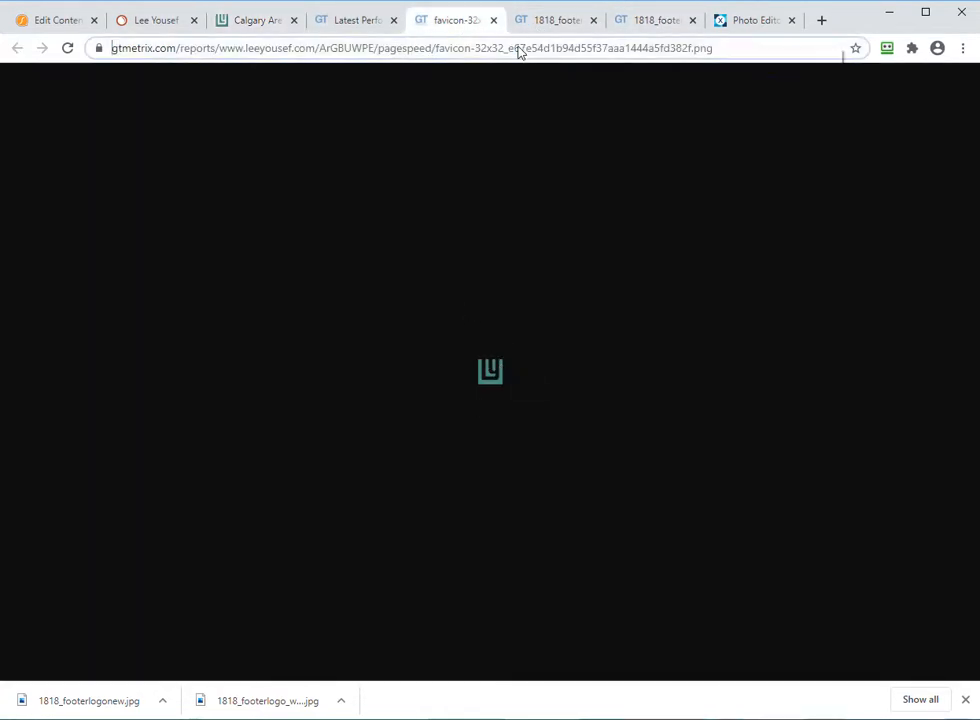
right_click(518, 47)
left_click(416, 135)
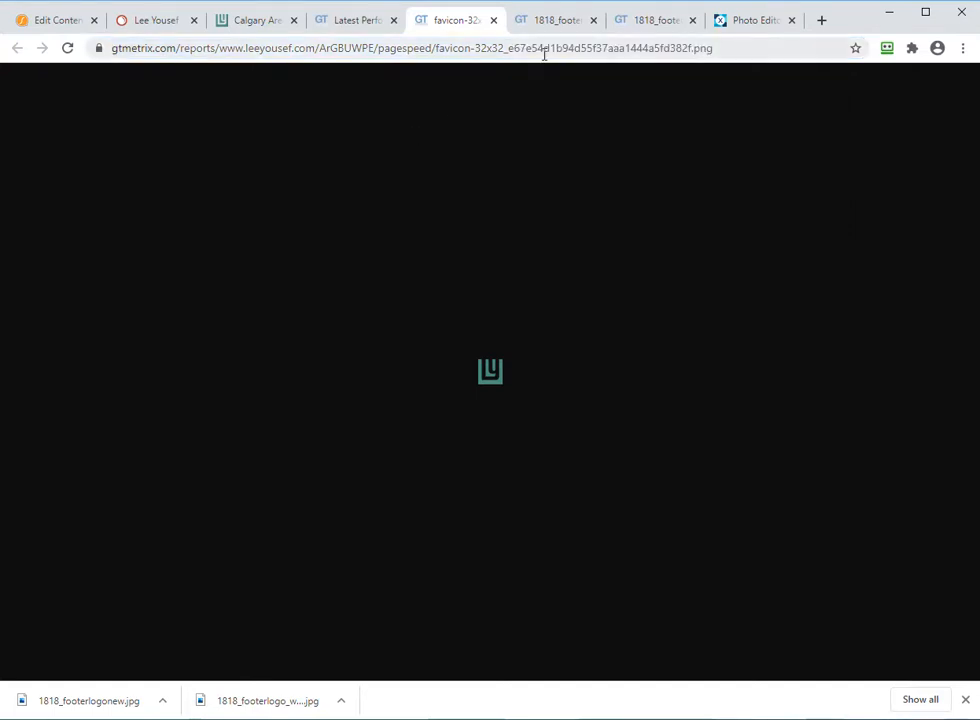
right_click(544, 50)
left_click(442, 142)
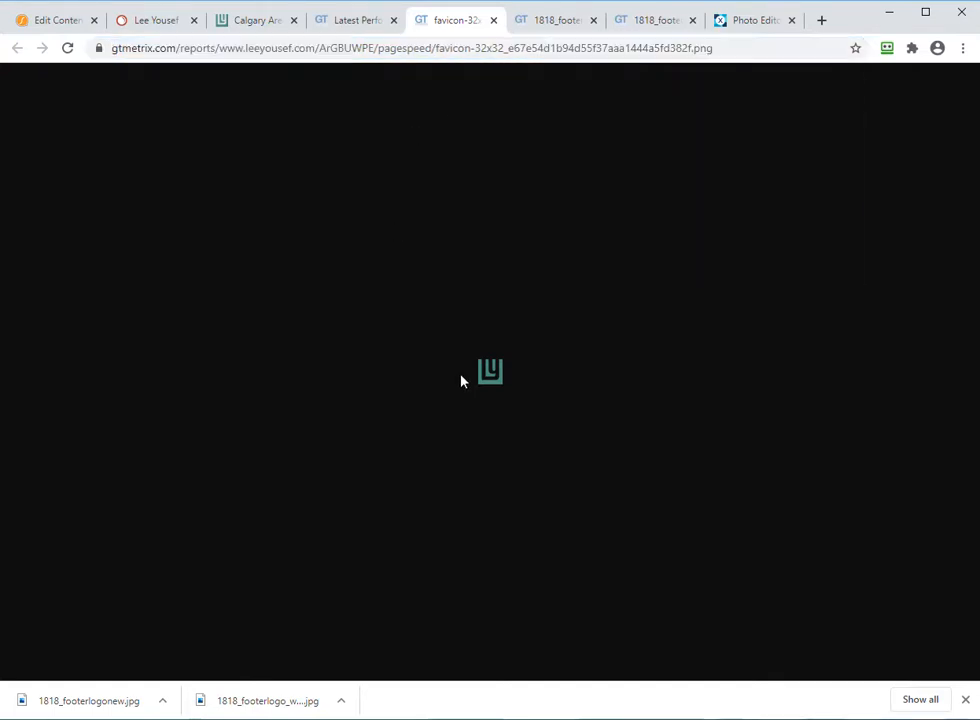
right_click(478, 380)
left_click(531, 450)
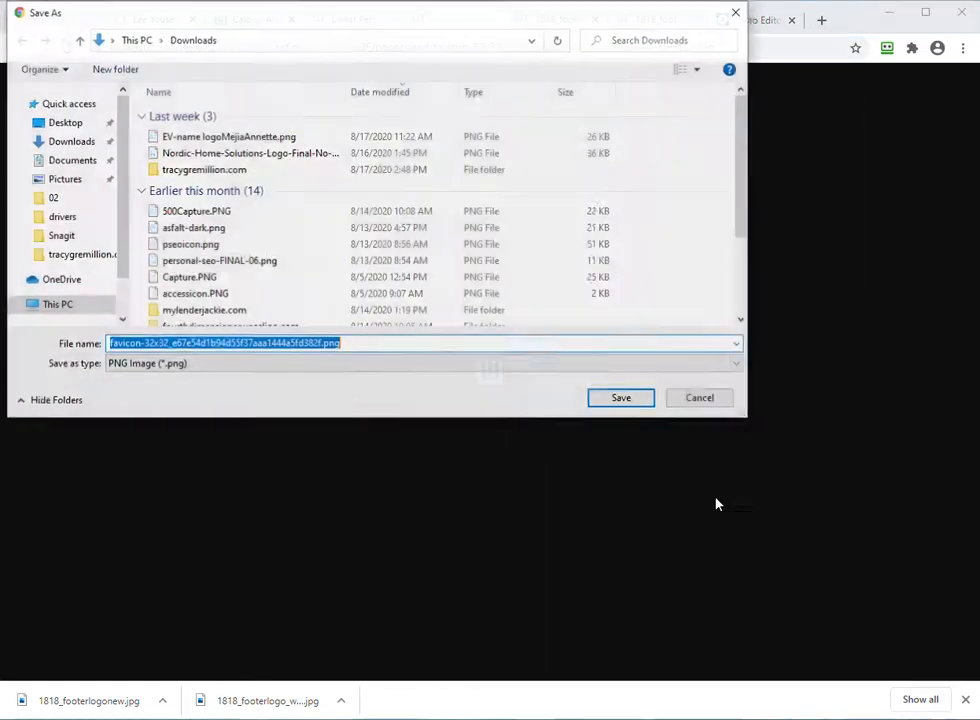
left_click(622, 399)
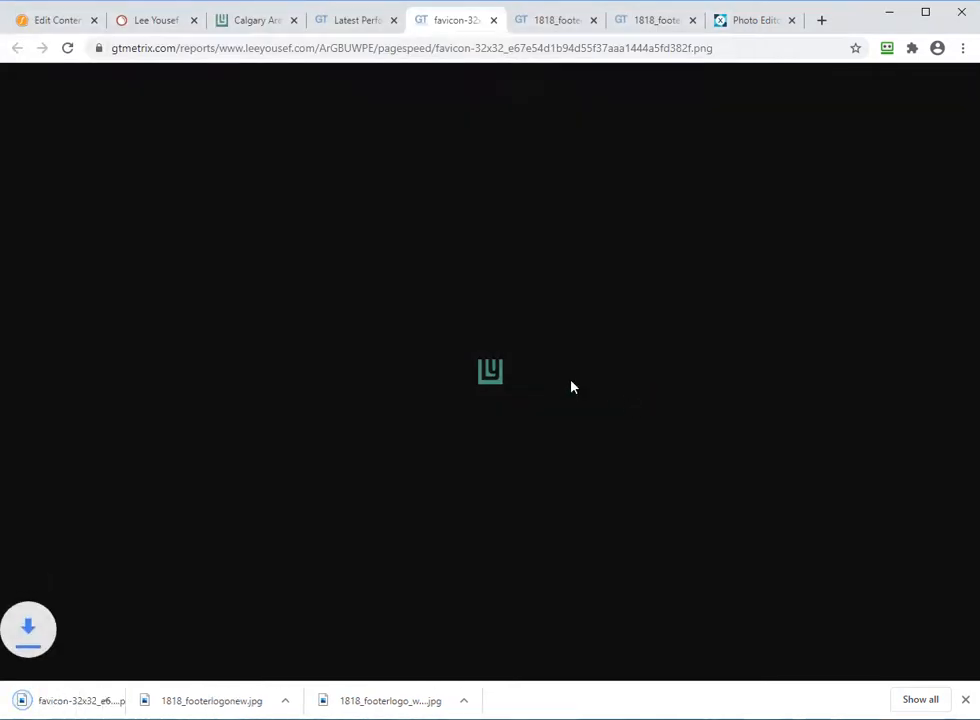
- Review the resized logo in Pixlr, reopen GTmetrix's optimized footer logo, and select that image's web address
left_click(669, 47)
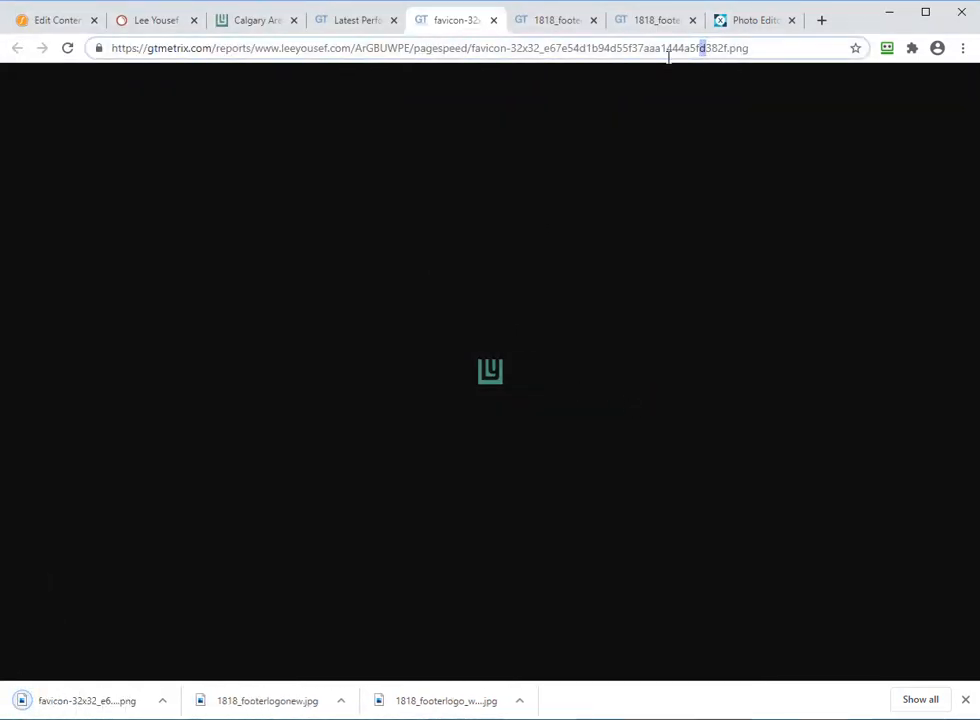
left_click(743, 22)
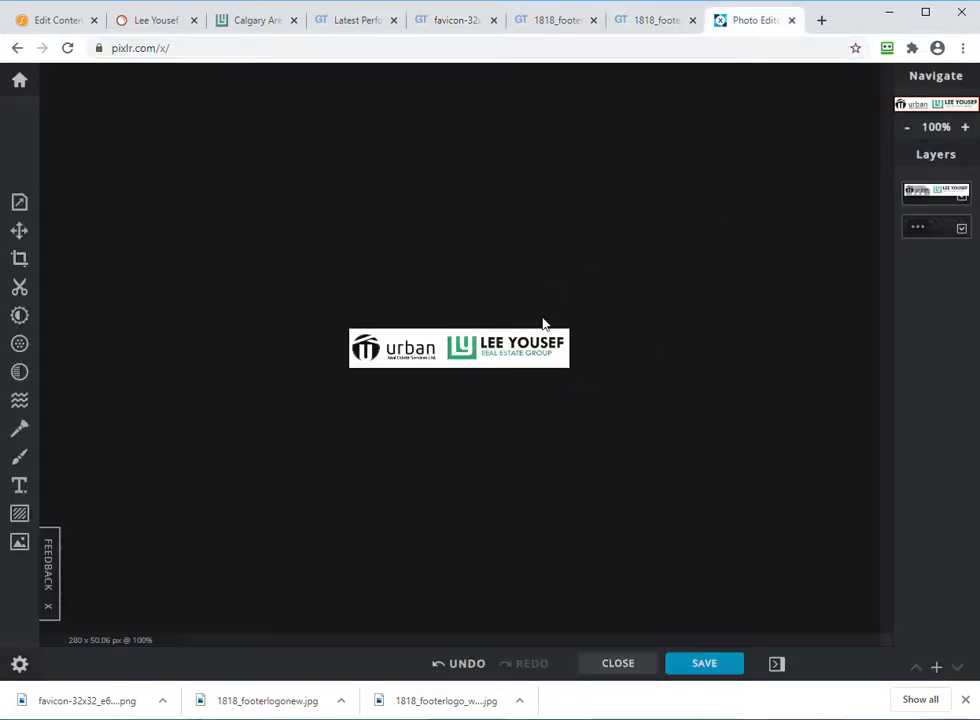
left_click(655, 22)
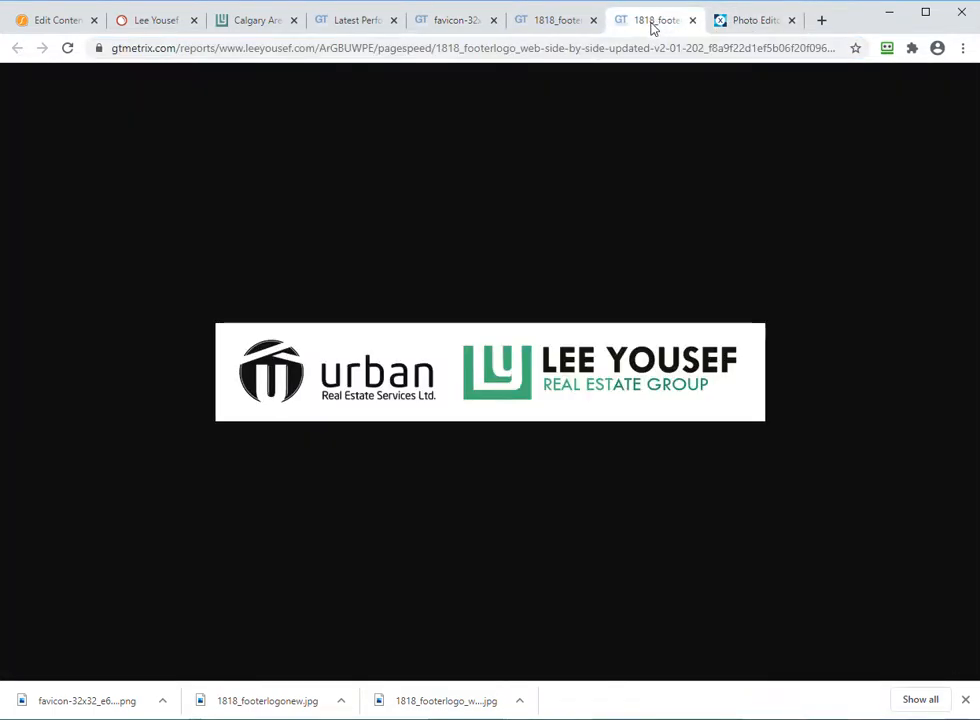
left_click(598, 50)
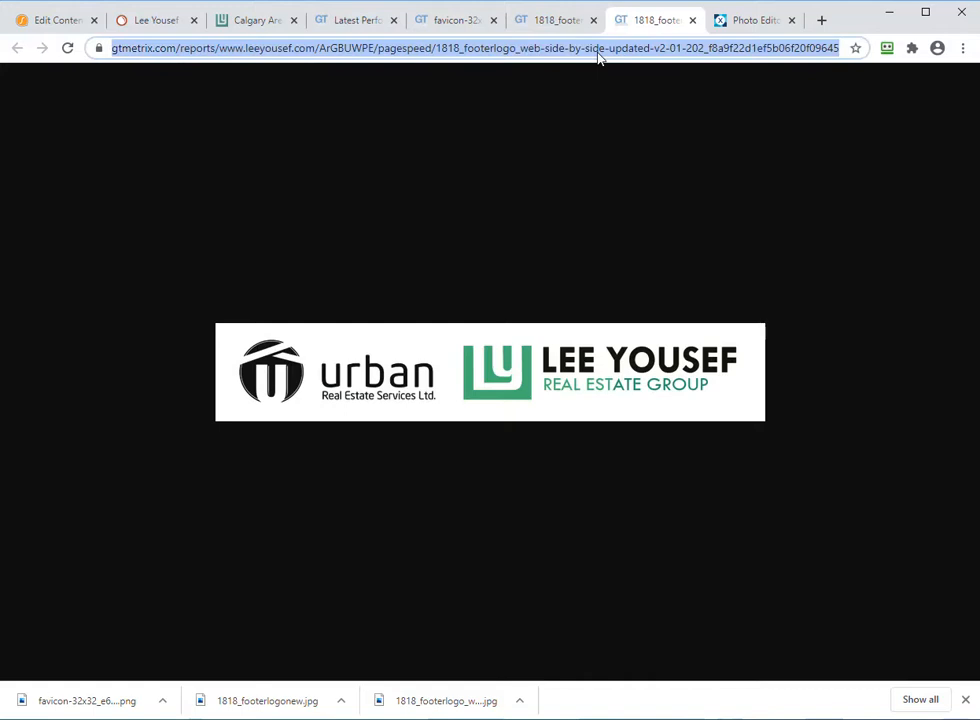
- Go to google.com, search for "favicon.png to favicon.ico", and open the favicon-generator.org result
type("google.com")
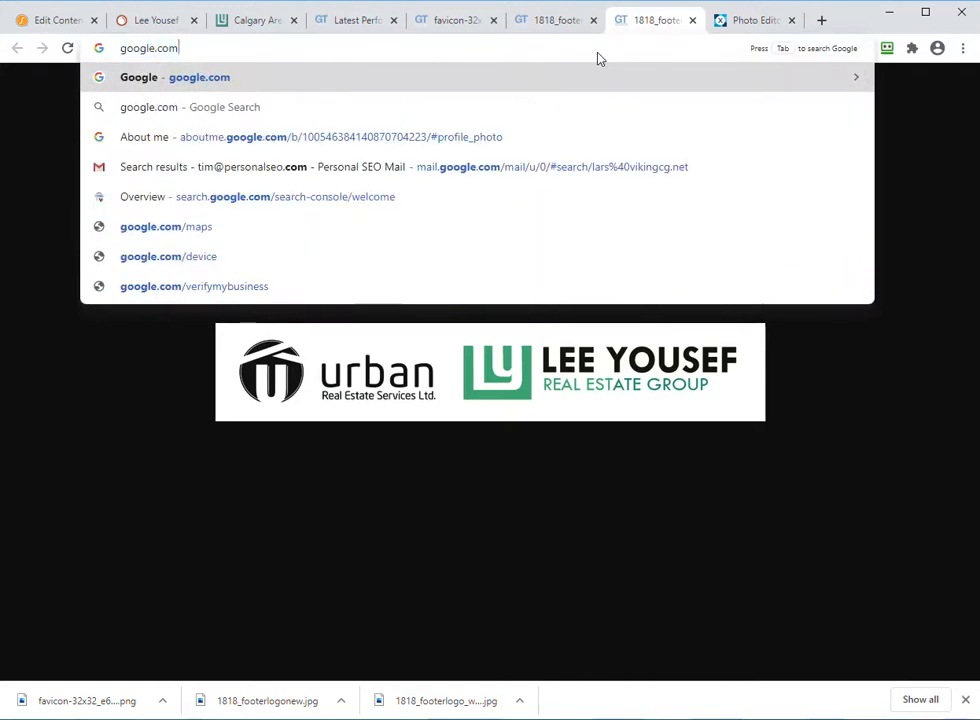
key("Return")
type("fa")
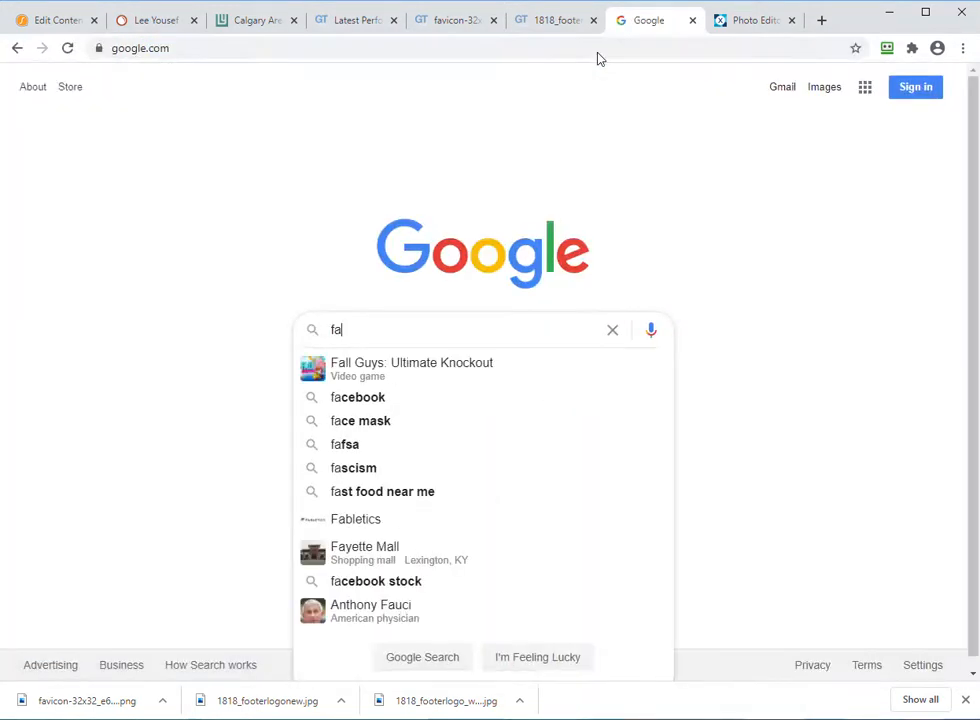
type("vicon gentor")
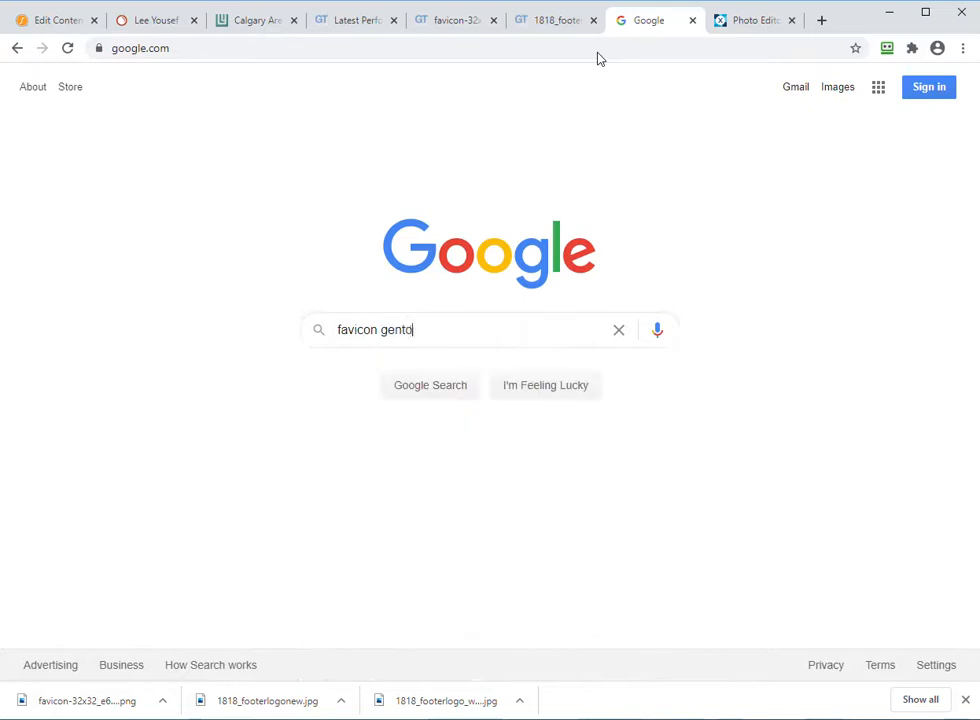
key("BackSpace")
key("BackSpace")
key("BackSpace")
key("BackSpace")
key("BackSpace")
key("BackSpace")
type("png to fa")
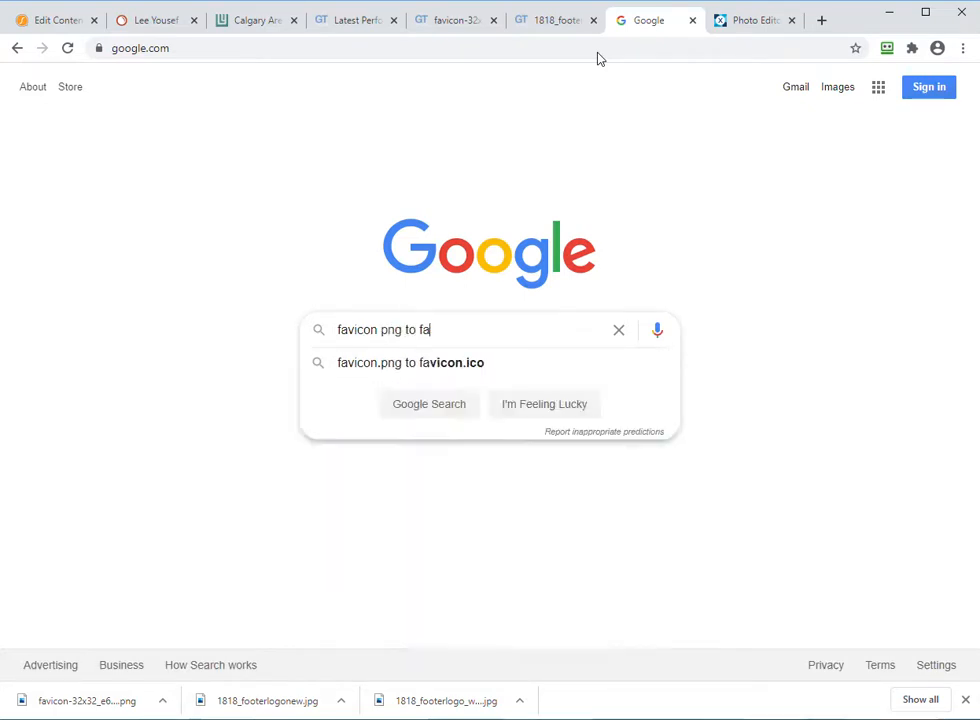
key("Down")
key("Return")
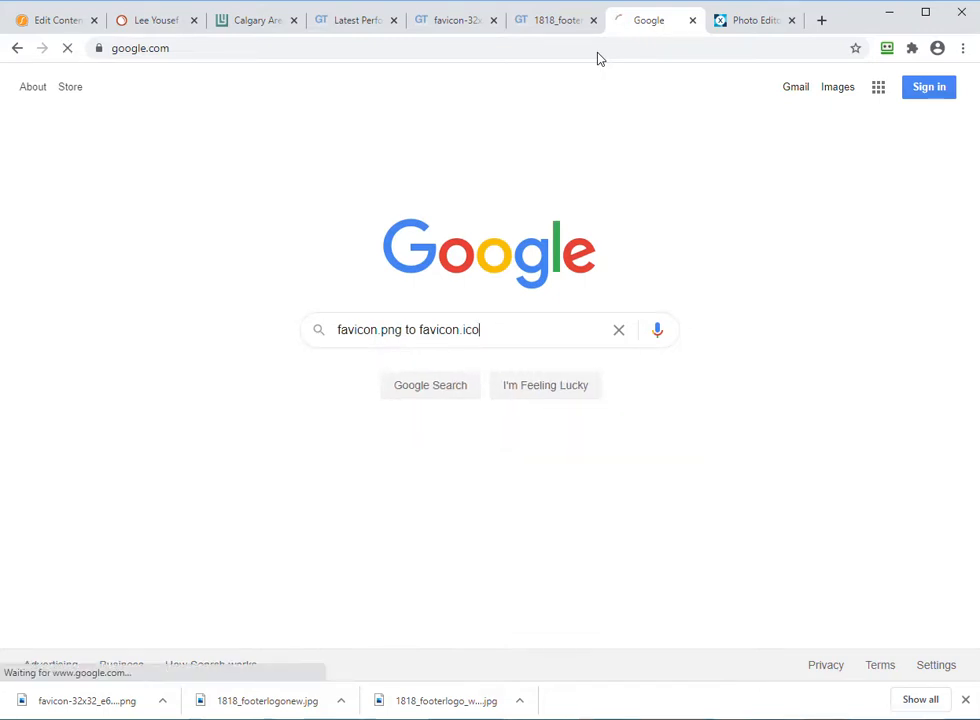
scroll(50, 368, "down", 3)
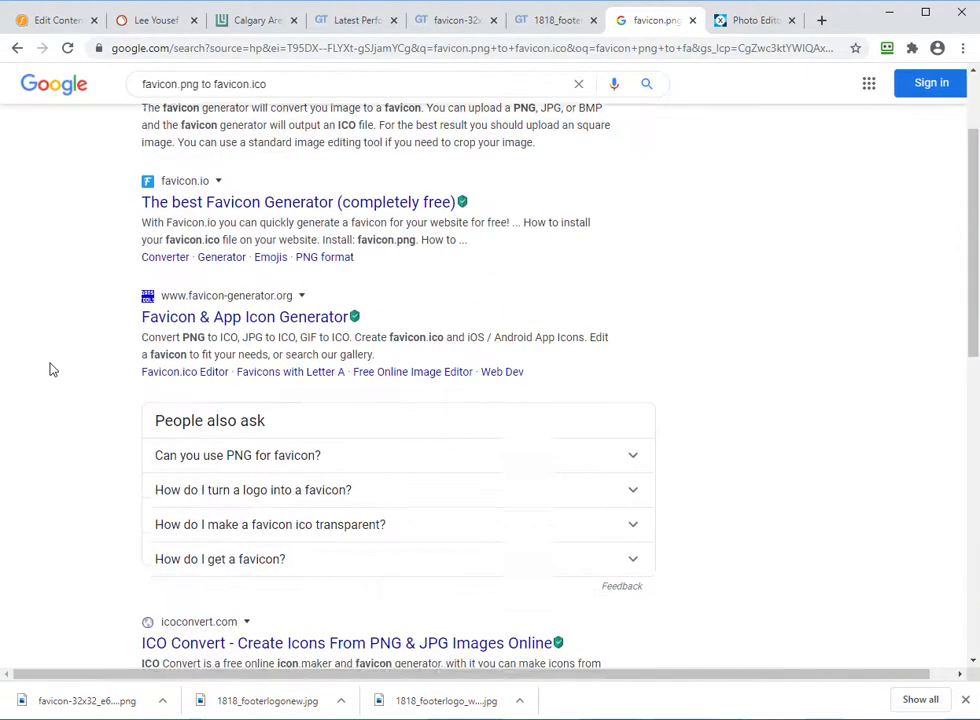
left_click(296, 302)
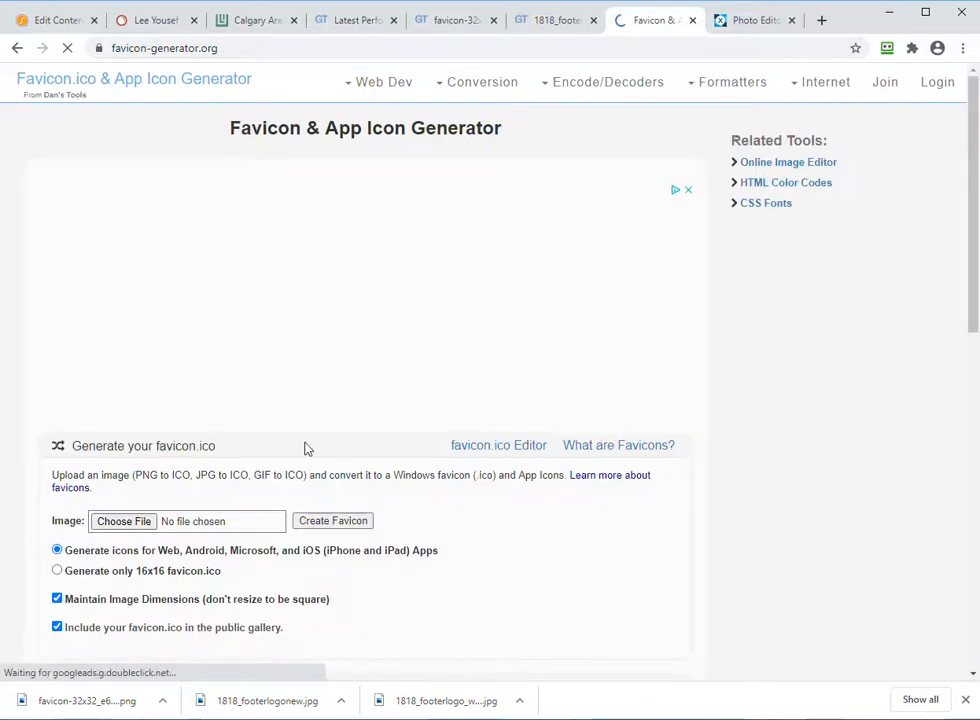
- Upload the optimized favicon-32x32 PNG from the Downloads folder and create a favicon from it with the default options
left_click(122, 521)
left_click(230, 136)
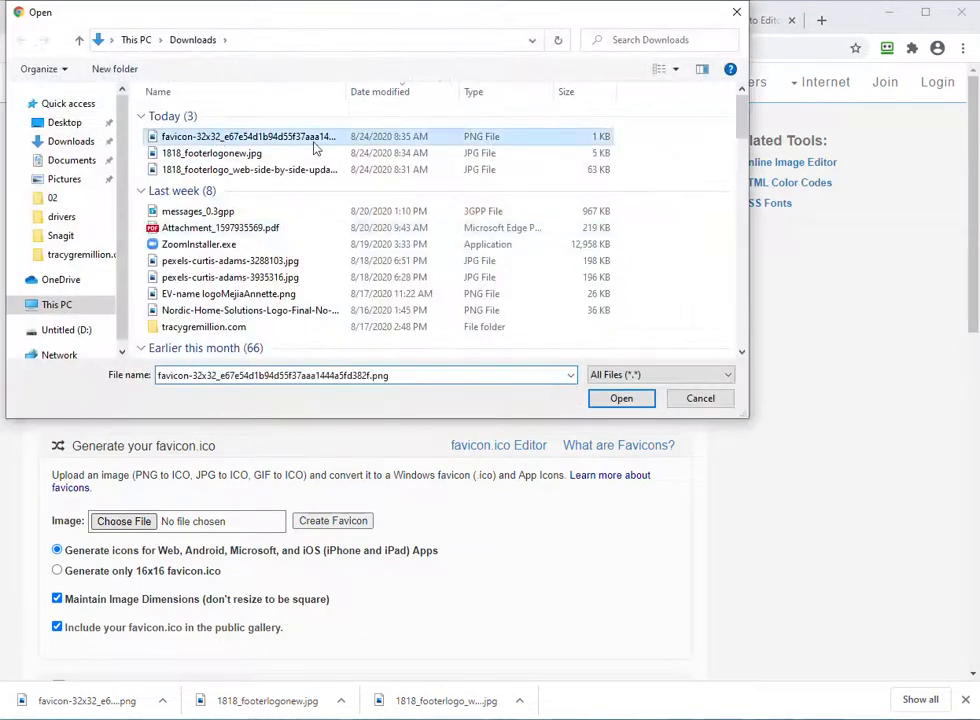
left_click(621, 399)
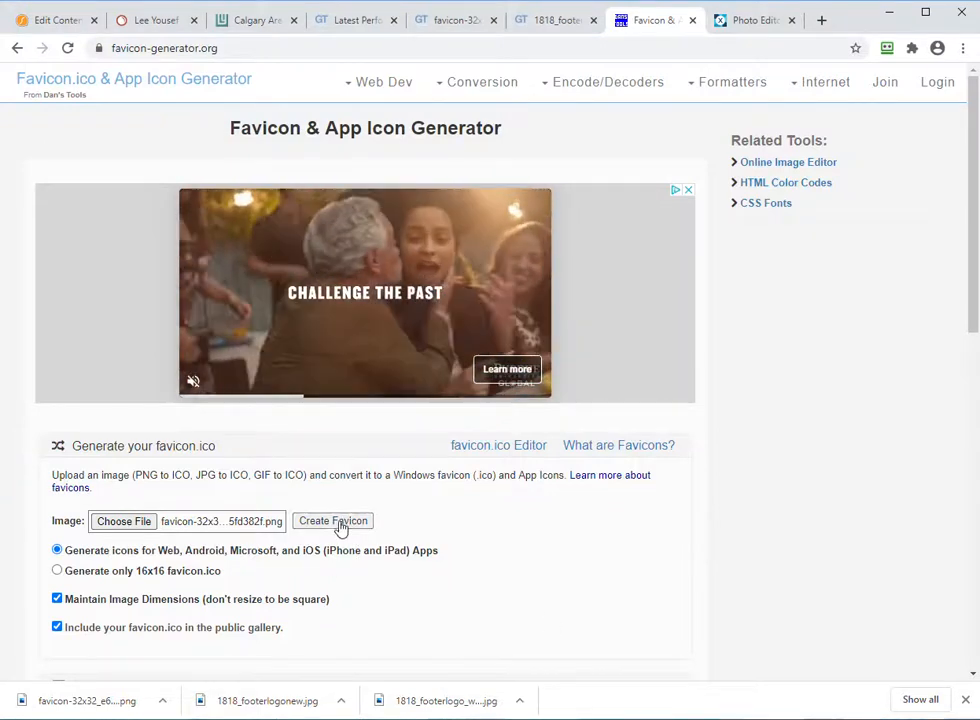
left_click(339, 523)
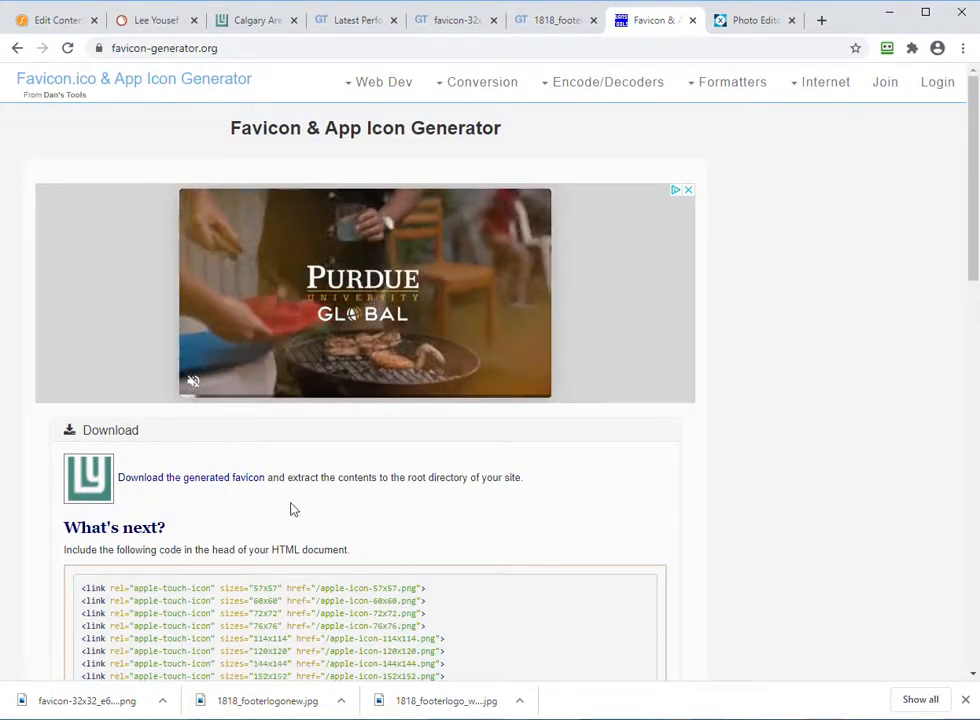
- Download the generated favicon package as a ZIP file and look over the rest of the generator page
scroll(290, 512, "down", 2)
scroll(283, 512, "down", 1)
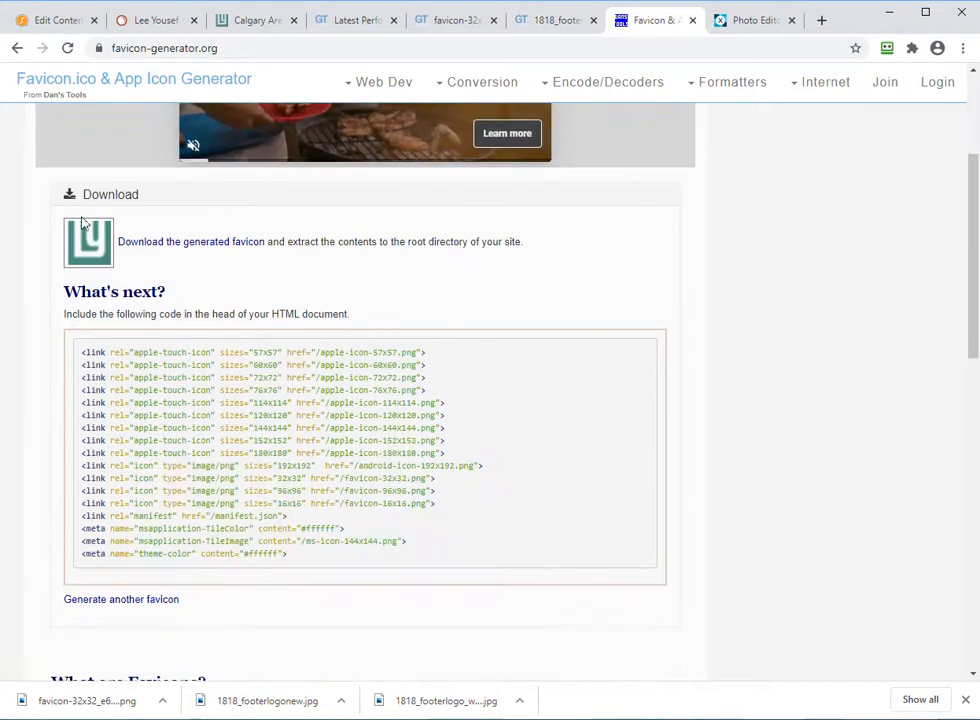
left_click(176, 247)
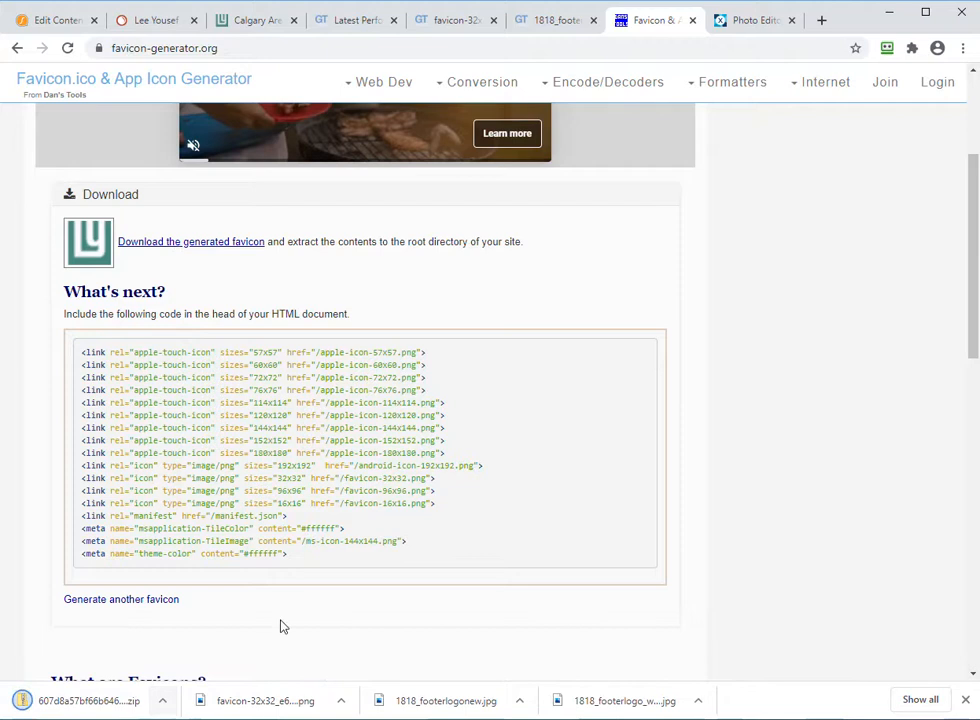
scroll(250, 610, "down", 2)
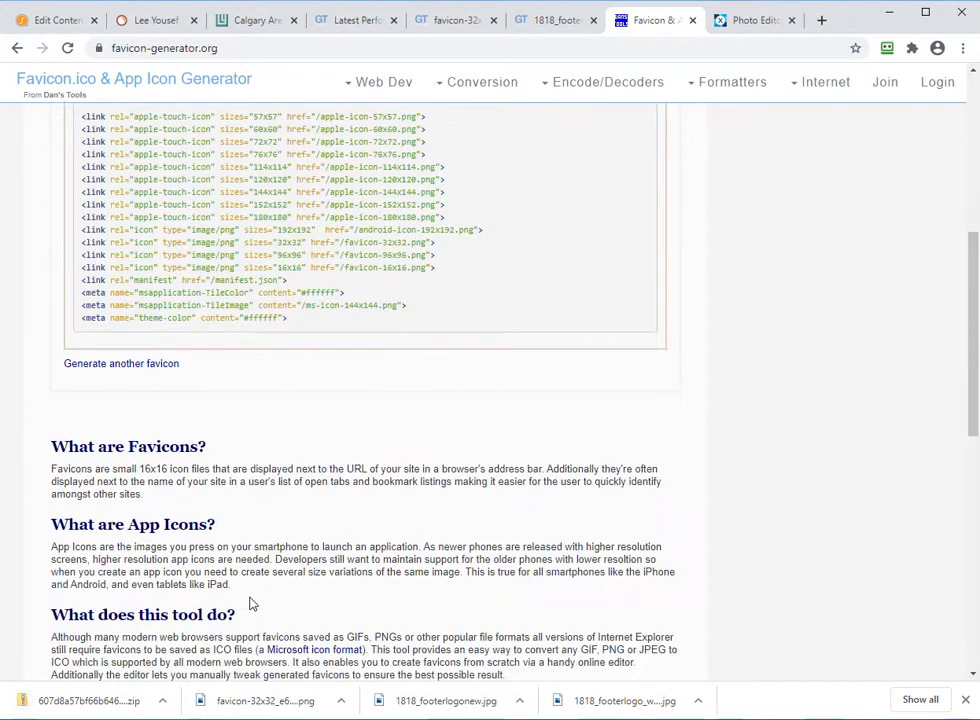
scroll(258, 580, "up", 4)
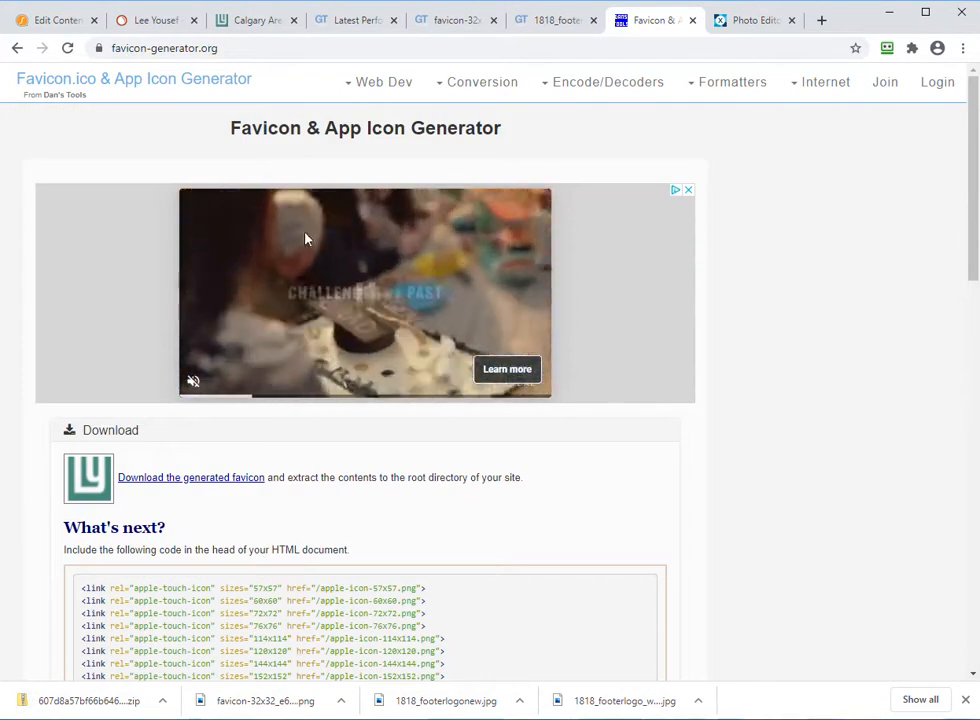
- Return to the GTmetrix report, collapse Optimize images, and expand the Serve scaled images recommendation
left_click(246, 20)
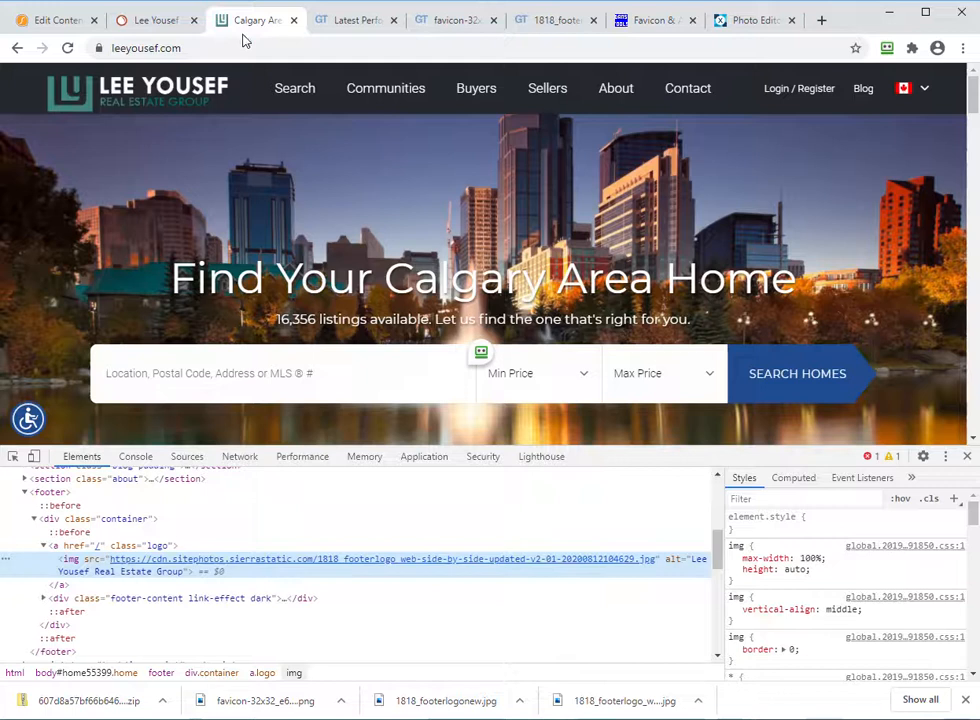
left_click(160, 27)
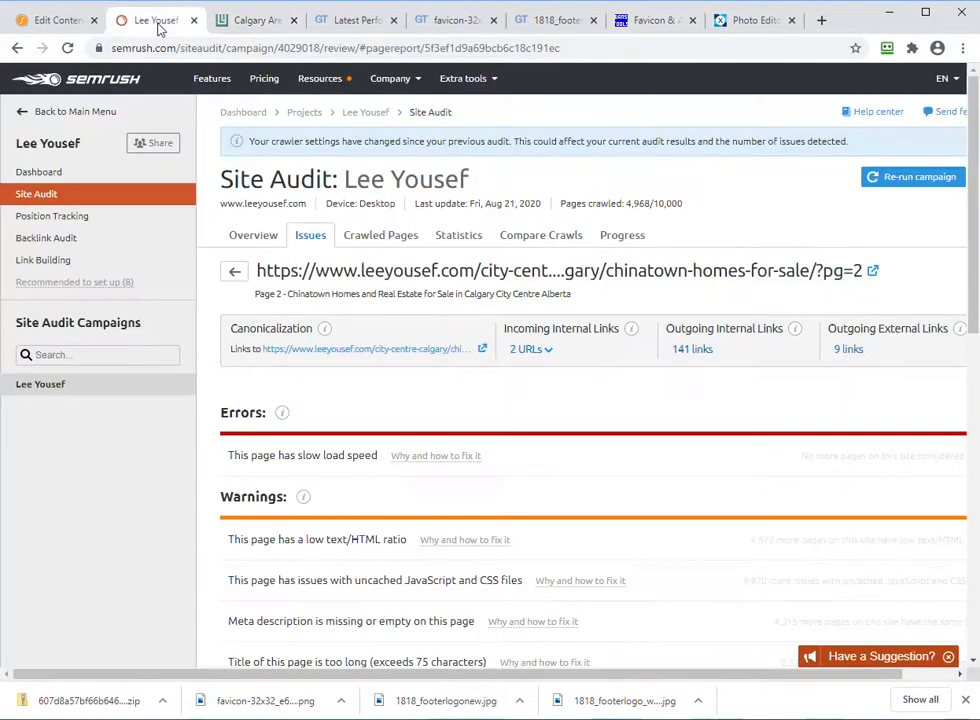
left_click(343, 28)
left_click(62, 311)
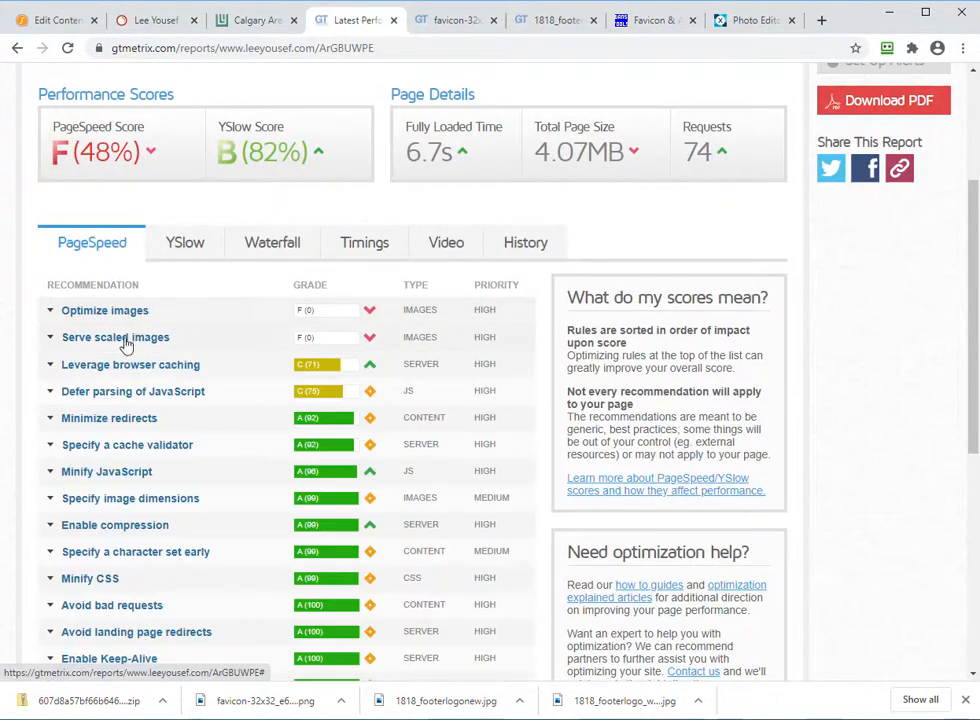
left_click(127, 340)
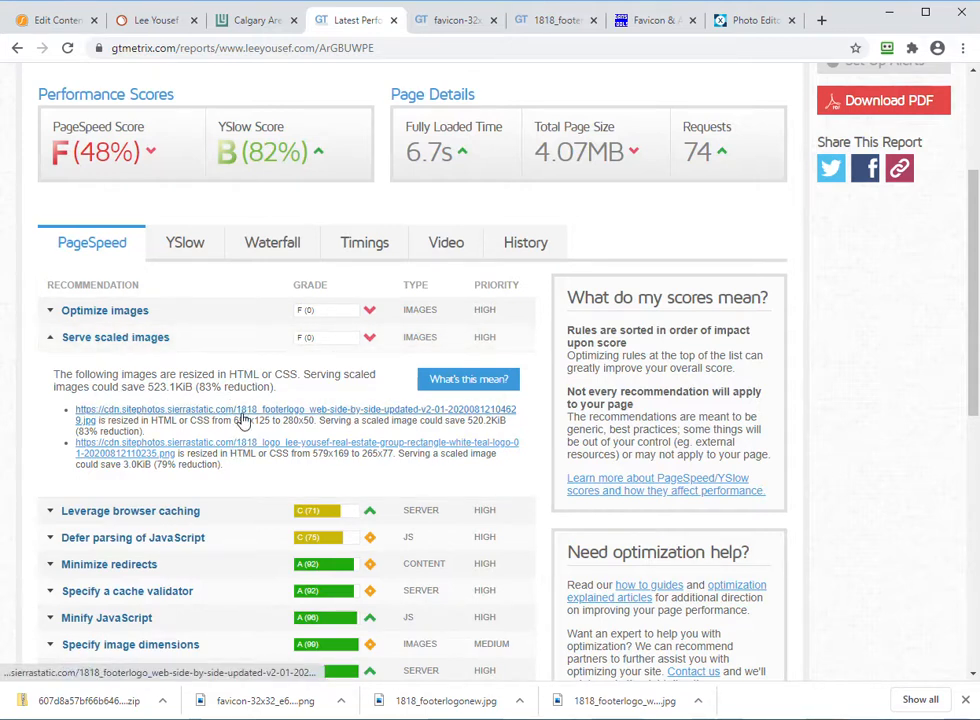
- Compare the footer logo listed under Serve scaled images with its resized copy in Pixlr, and open the listed white-teal header logo
left_click(274, 415)
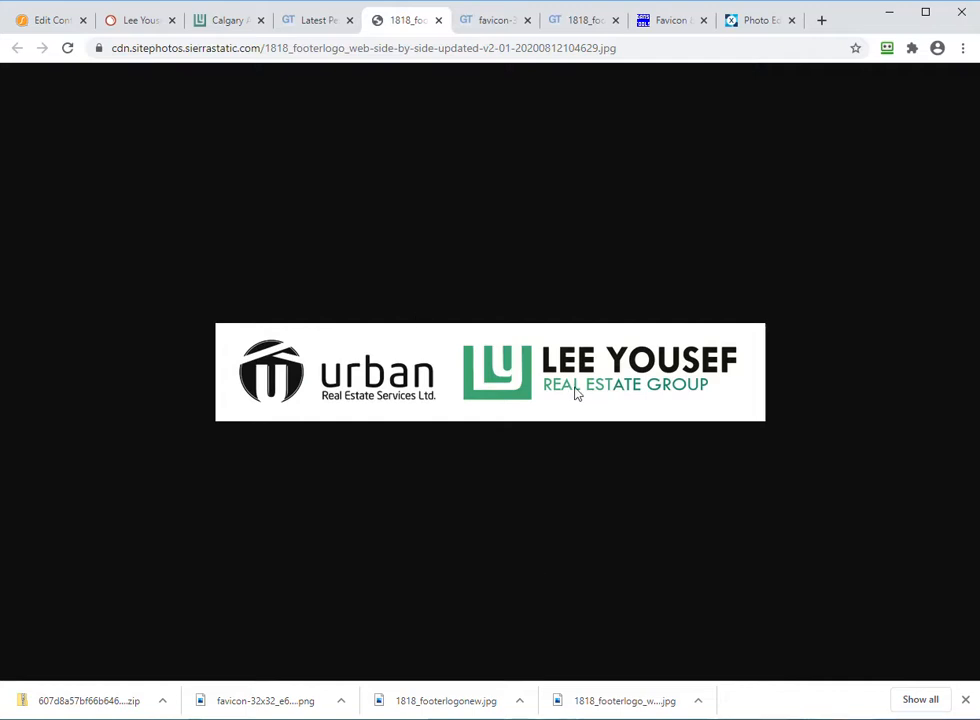
left_click(755, 20)
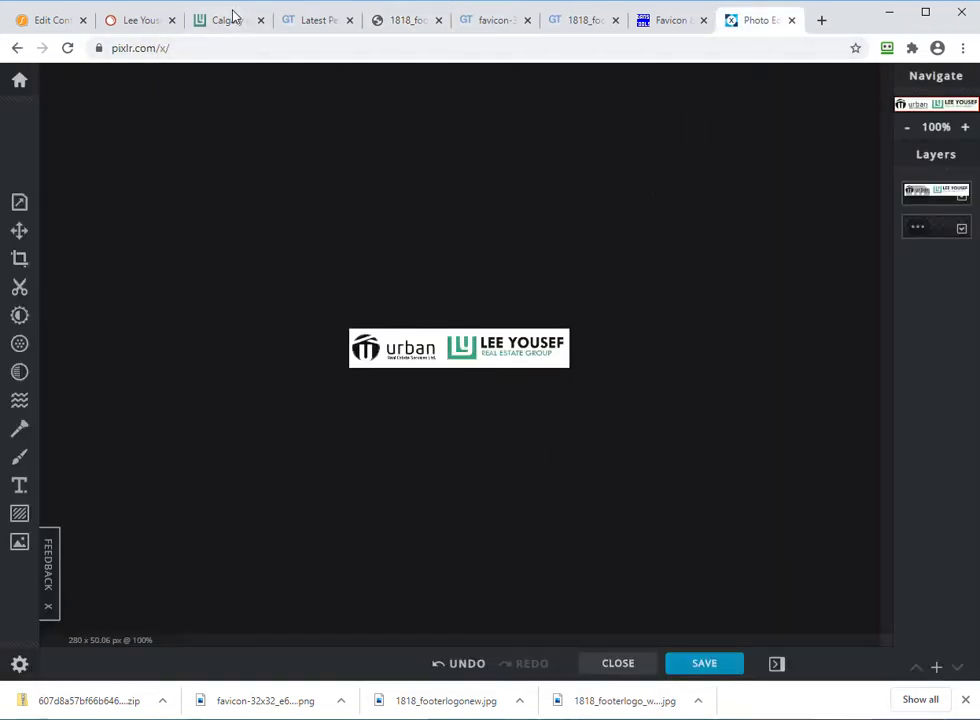
left_click(306, 21)
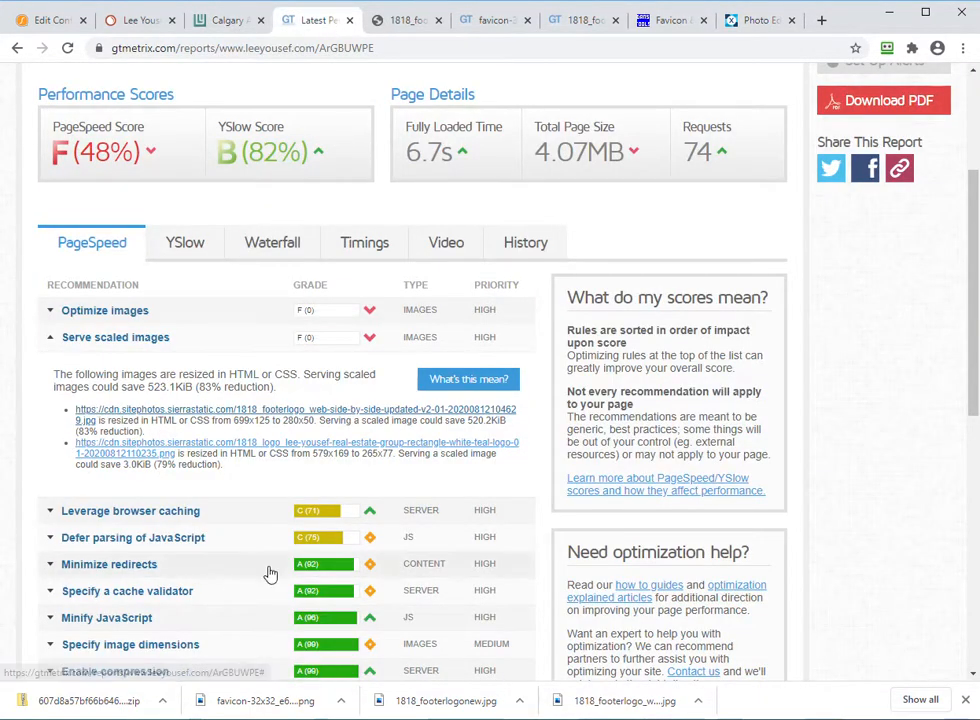
left_click(259, 443)
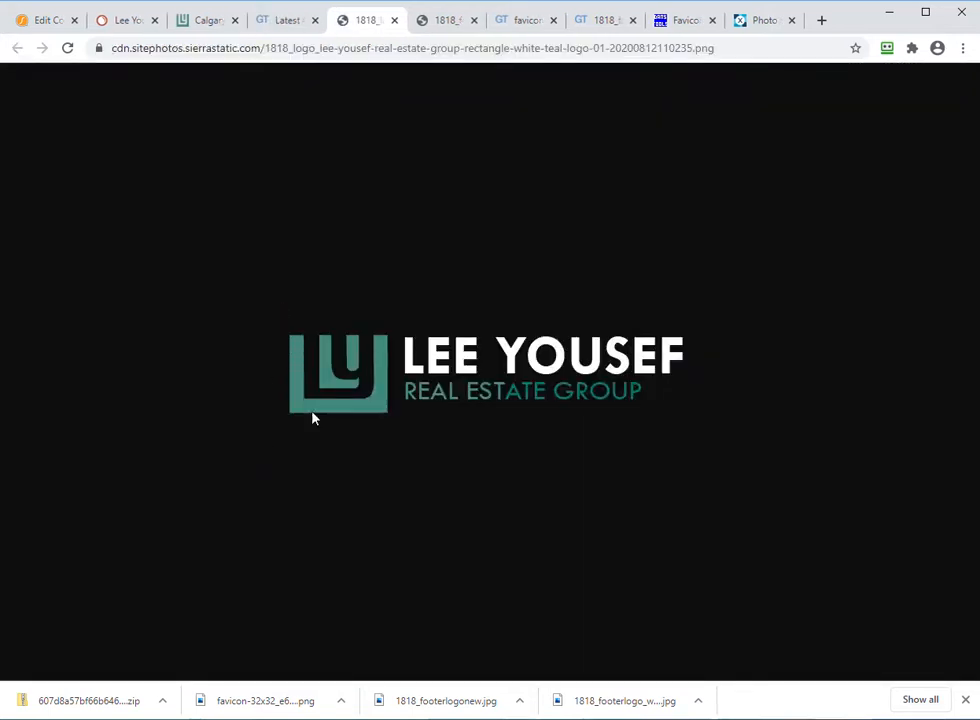
- On the live homepage, inspect the header logo with the developer tools' element picker to examine its image source
left_click(207, 21)
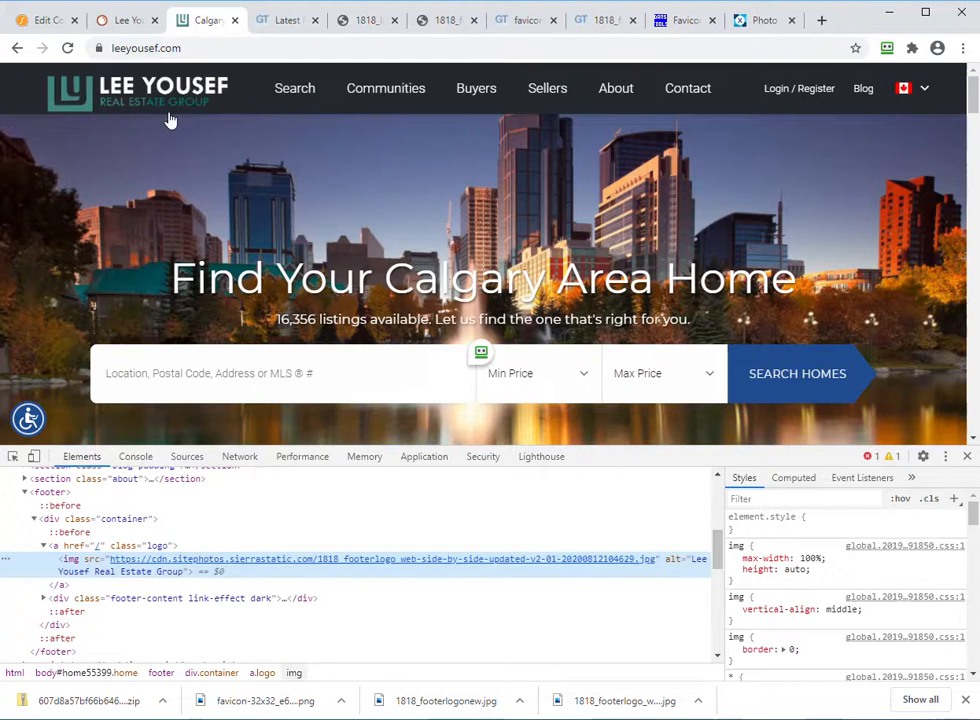
left_click(961, 48)
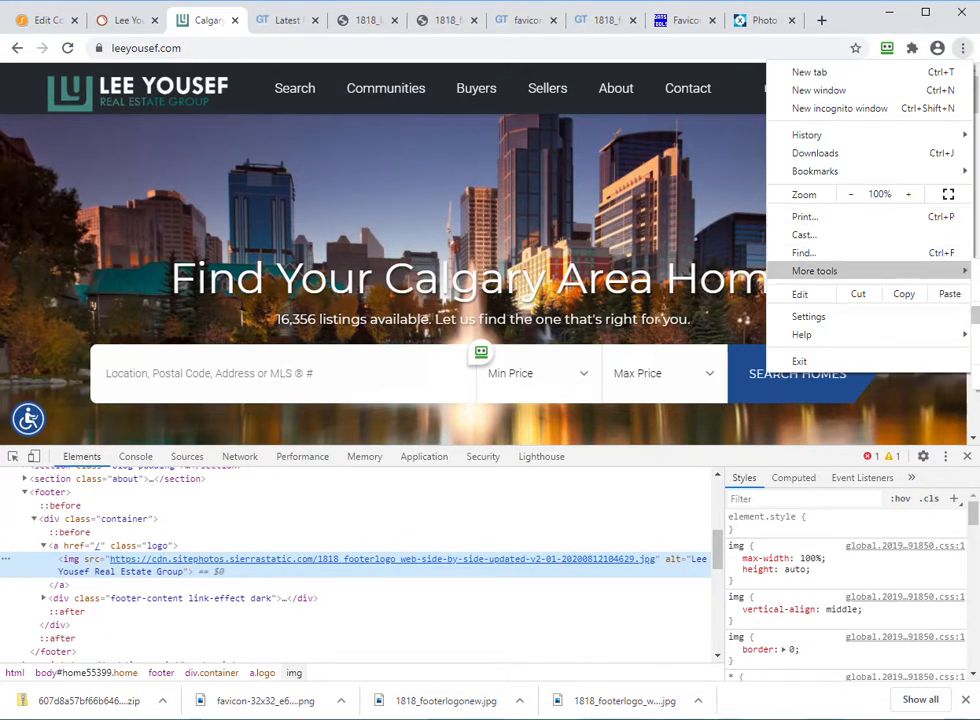
left_click(761, 433)
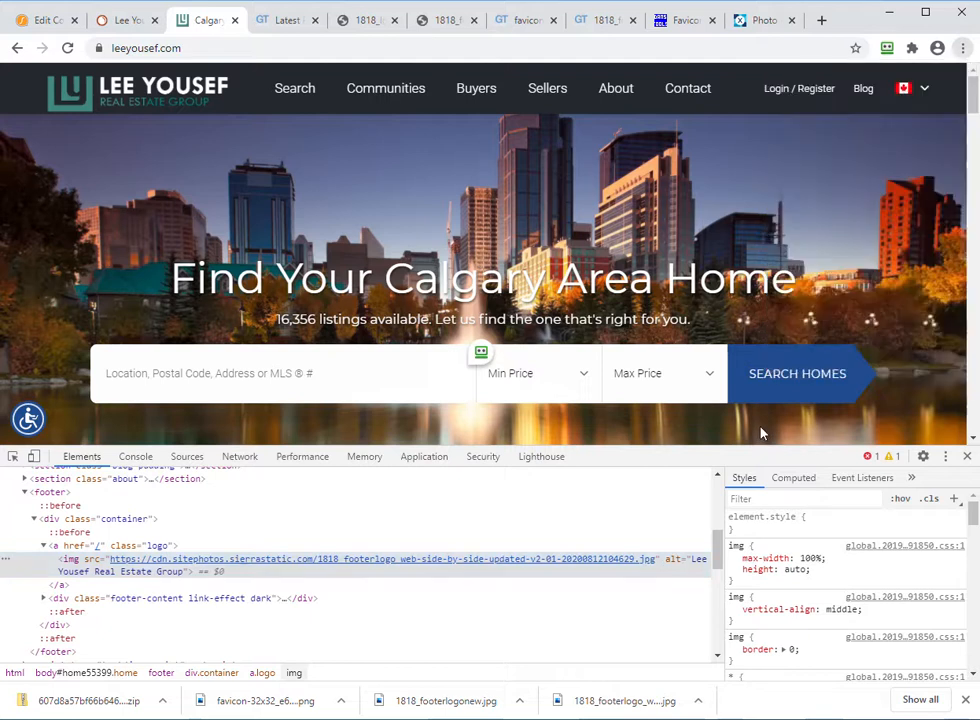
left_click(16, 458)
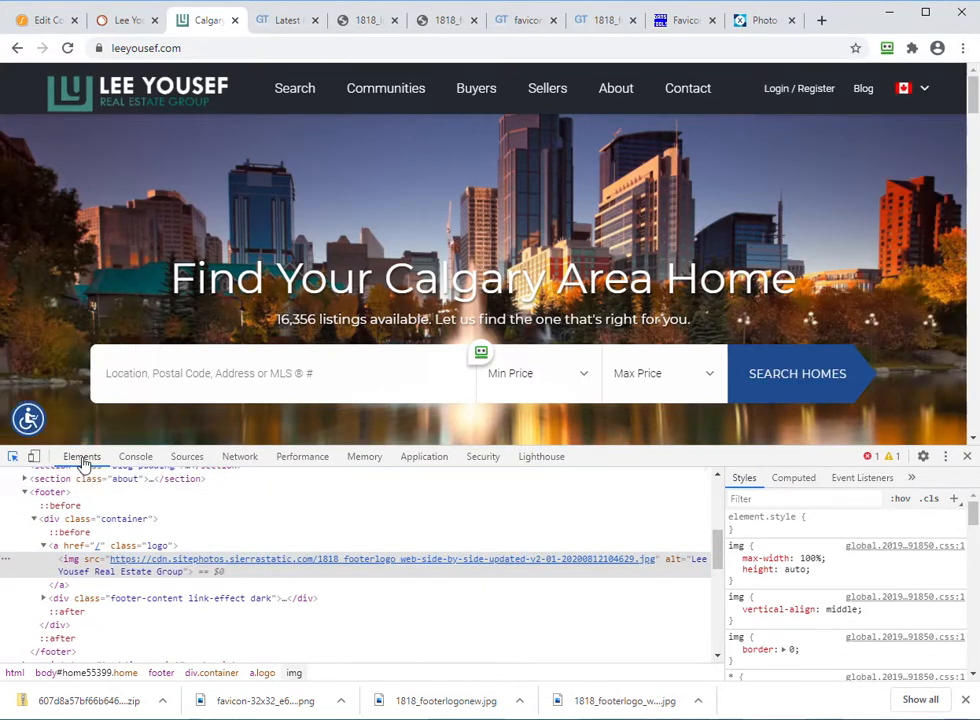
left_click(308, 460)
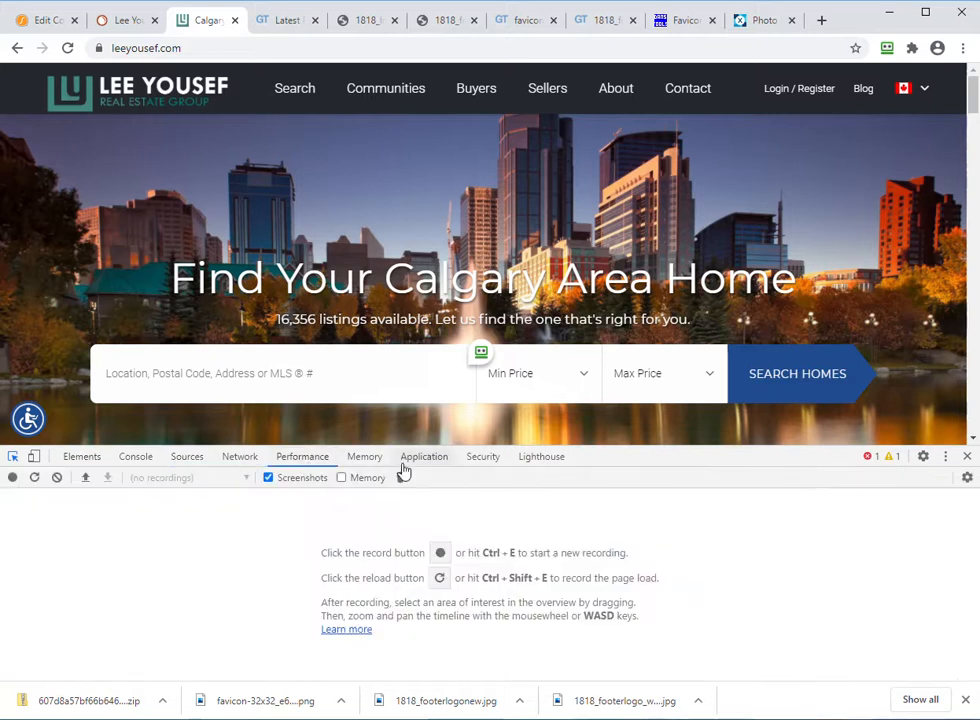
left_click(425, 459)
left_click(86, 464)
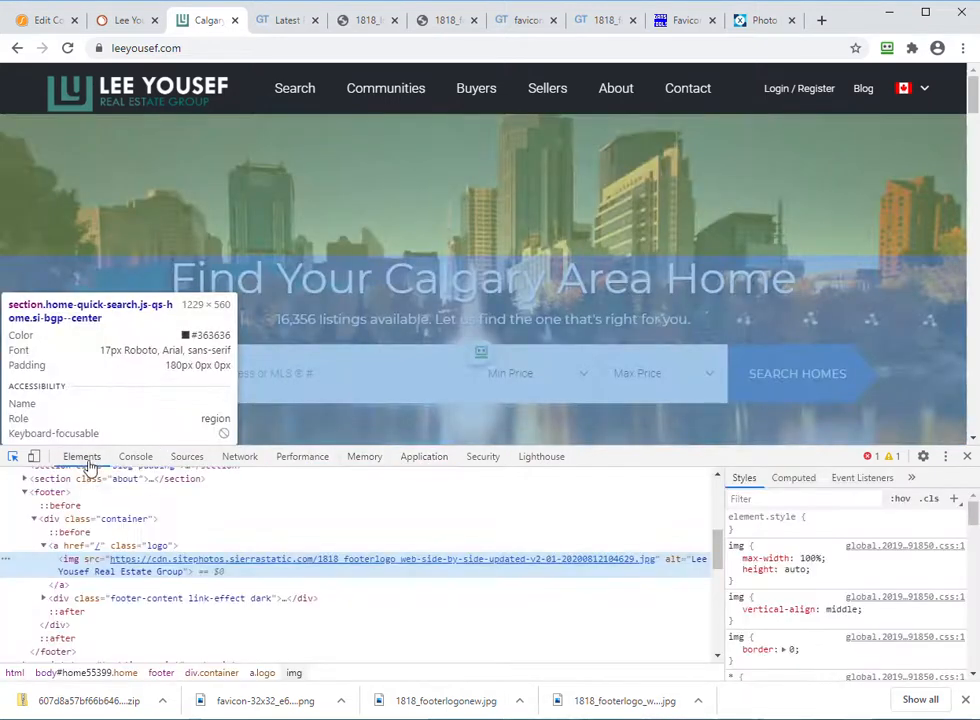
left_click(14, 458)
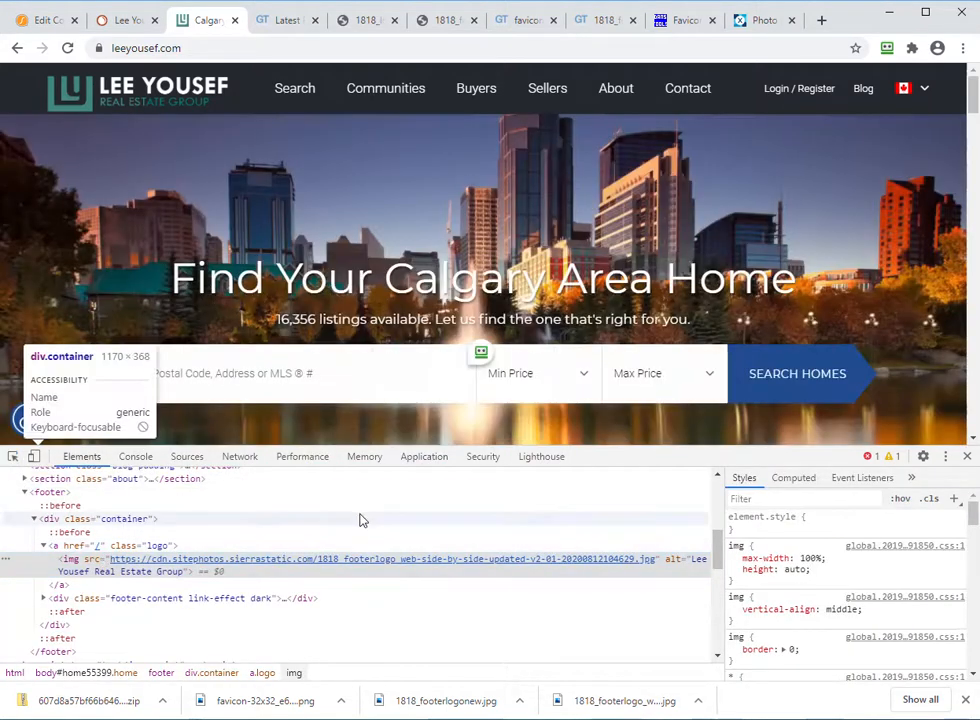
left_click(15, 457)
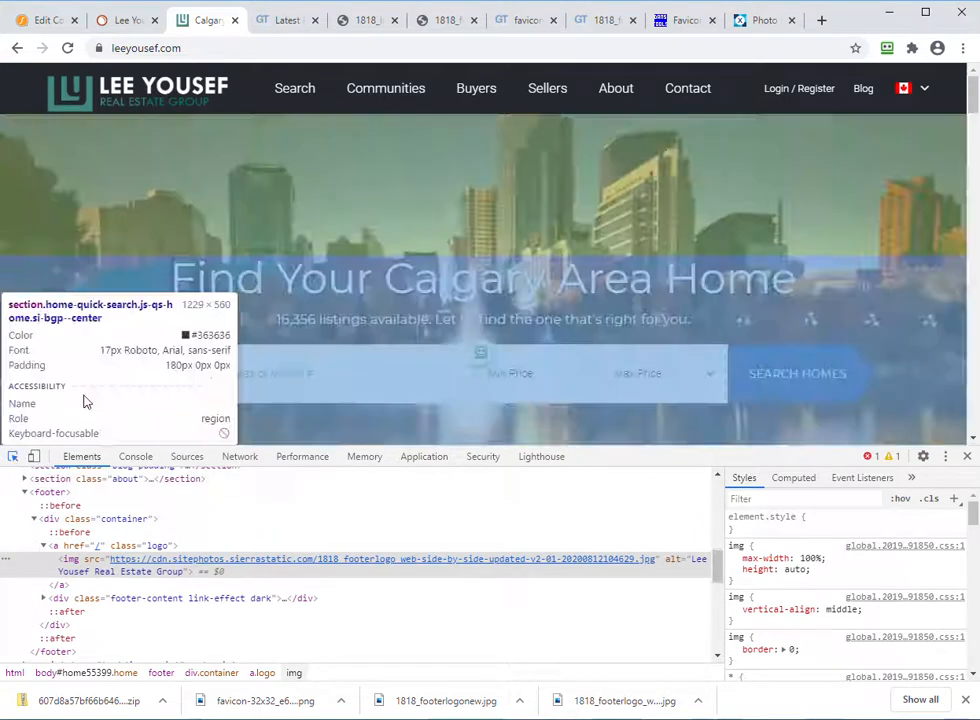
left_click(96, 88)
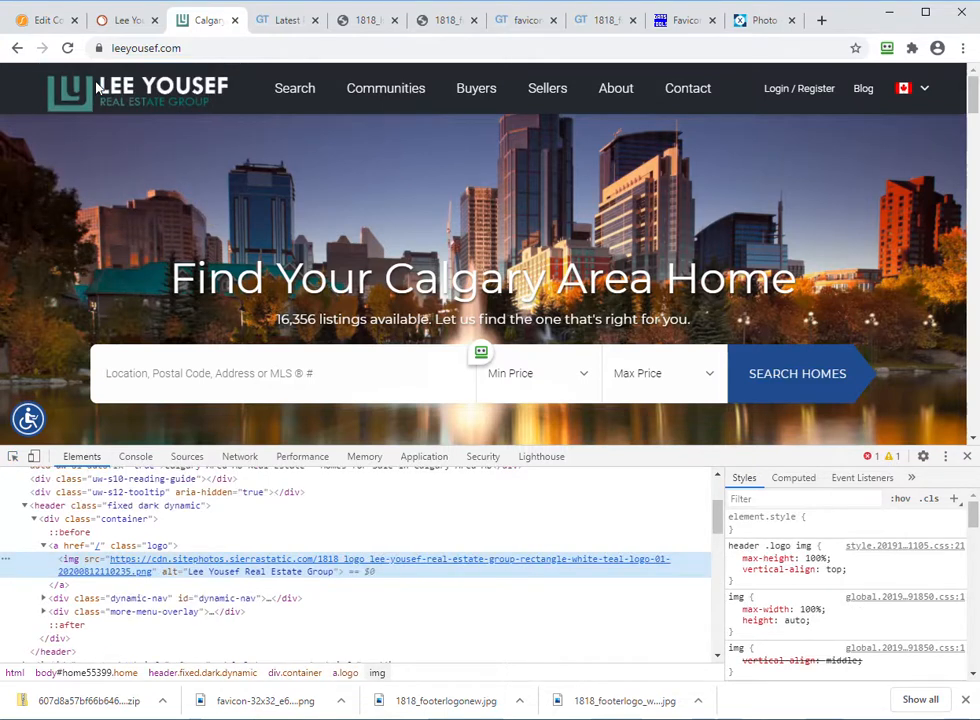
- Open the white-teal header logo from GTmetrix's Serve scaled images list and save it to Downloads under its suggested PNG file name
left_click(300, 27)
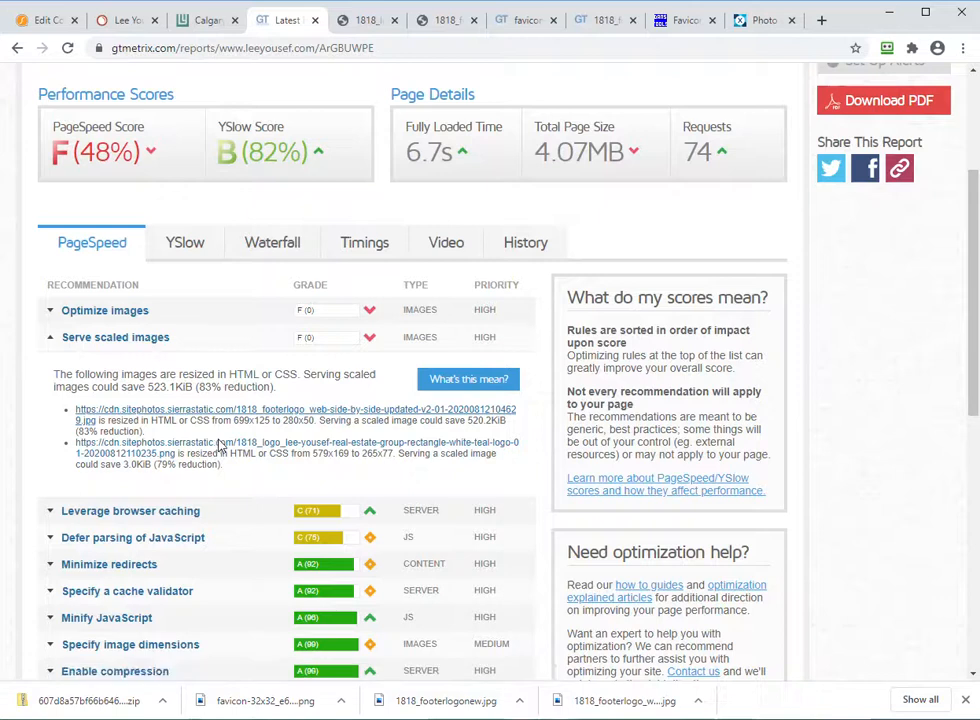
left_click(218, 448)
right_click(500, 360)
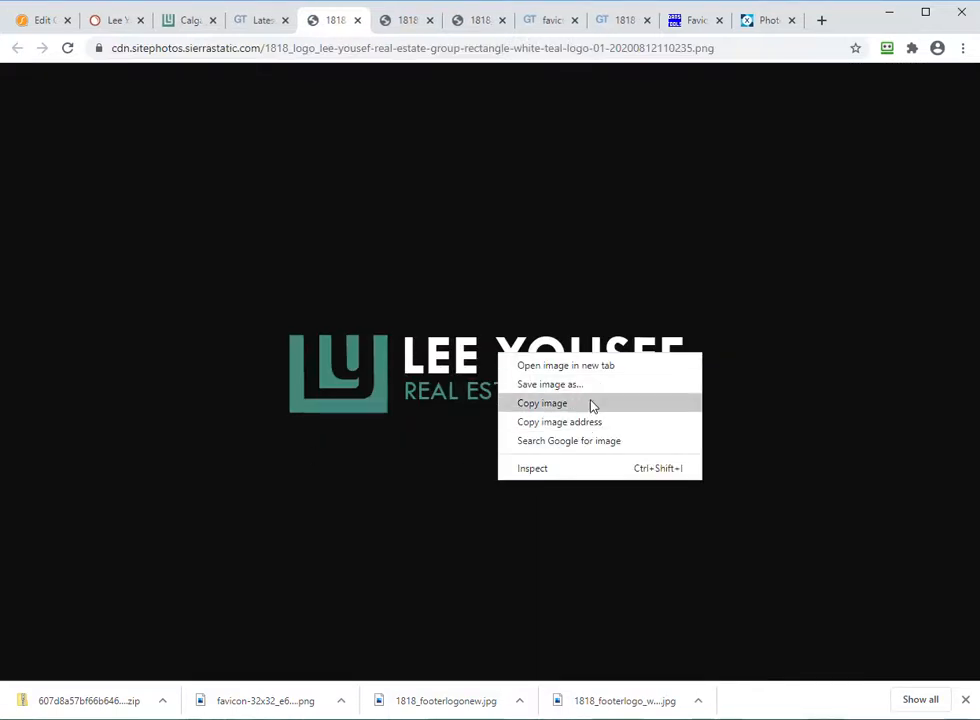
left_click(601, 383)
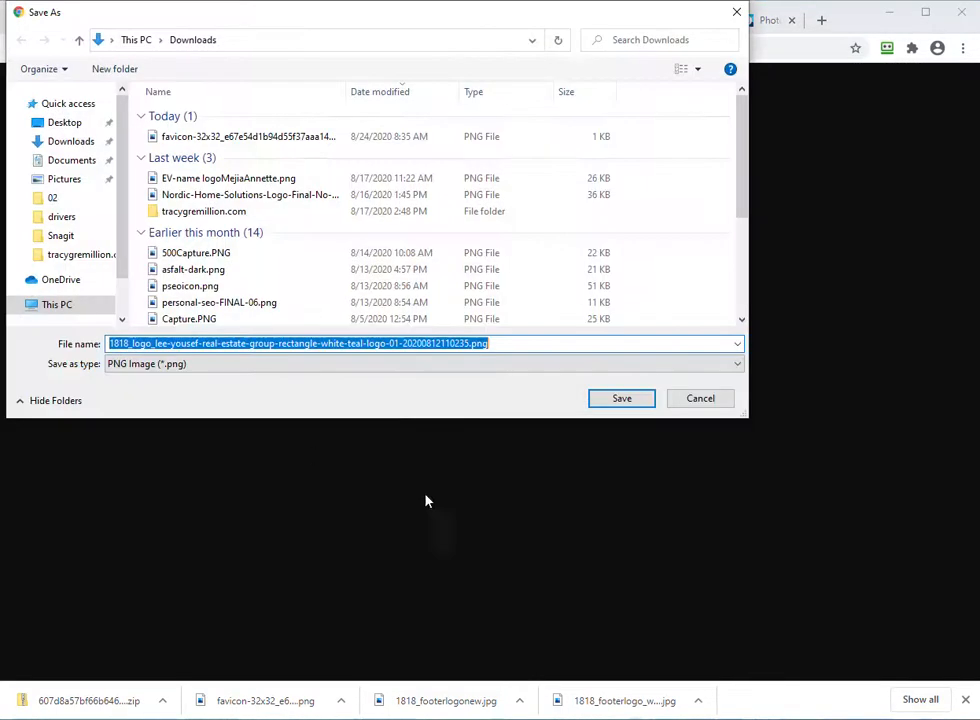
left_click(622, 399)
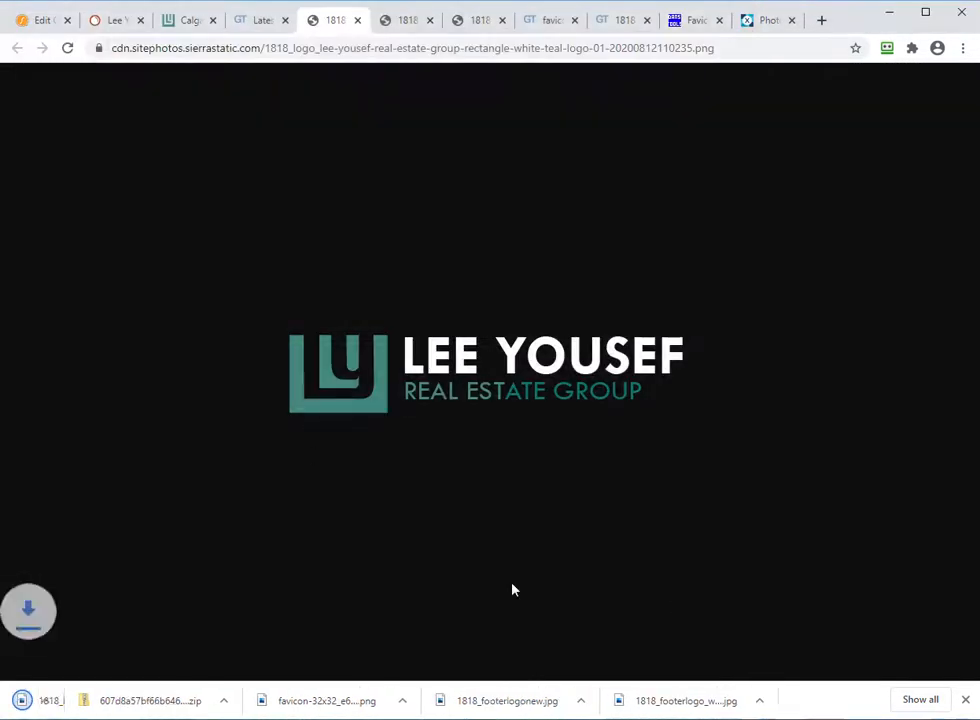
- Switch to Pixlr, close the resized footer logo, and bring up the settings for creating a new image
left_click(767, 21)
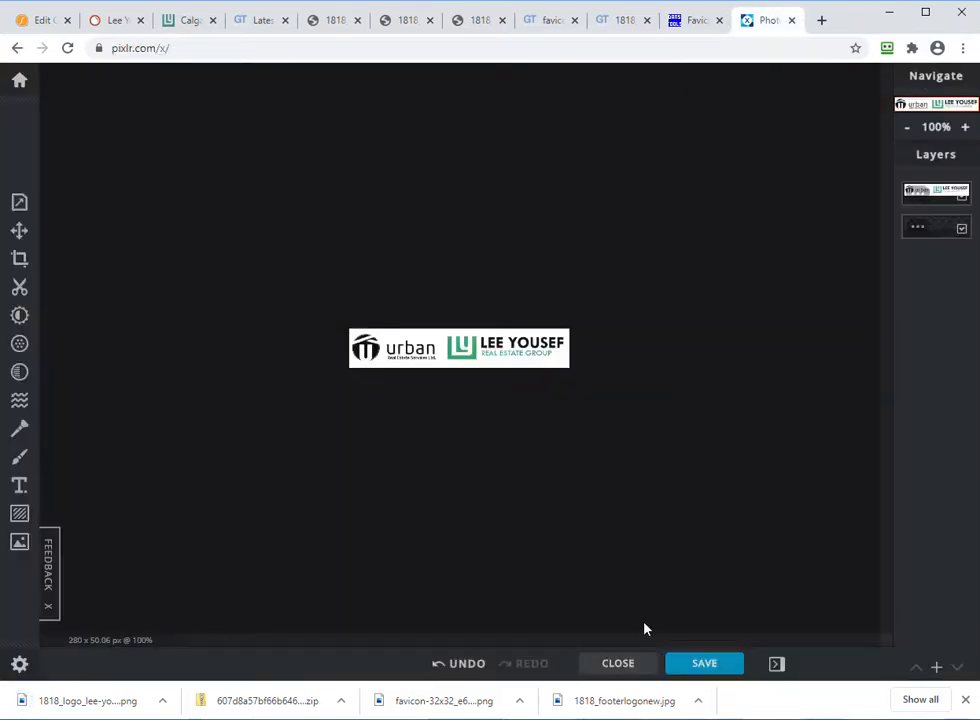
left_click(621, 666)
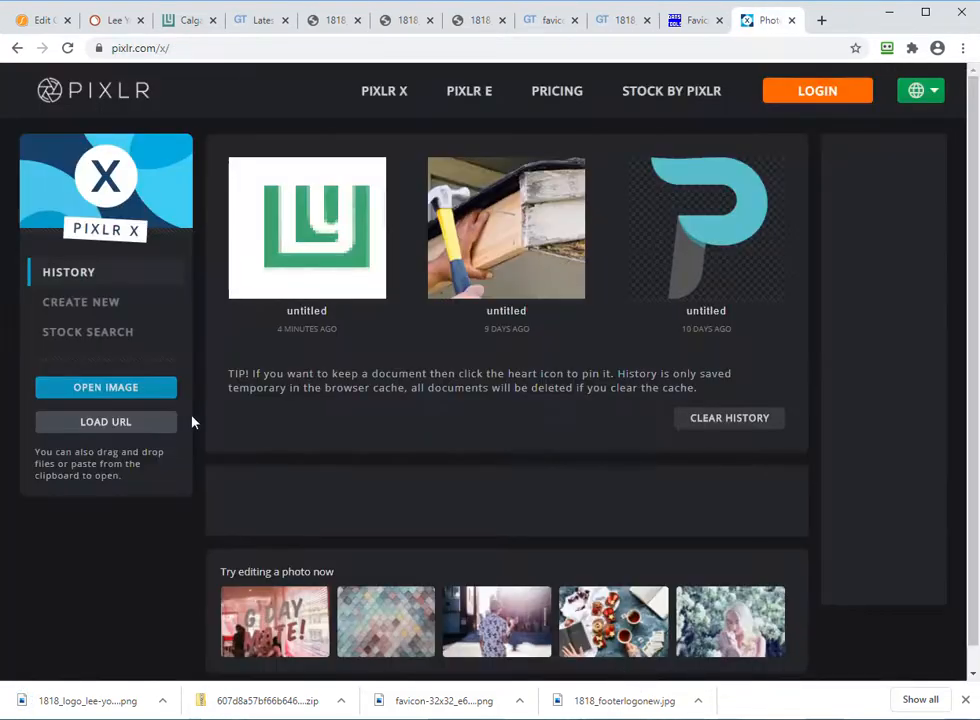
left_click(96, 303)
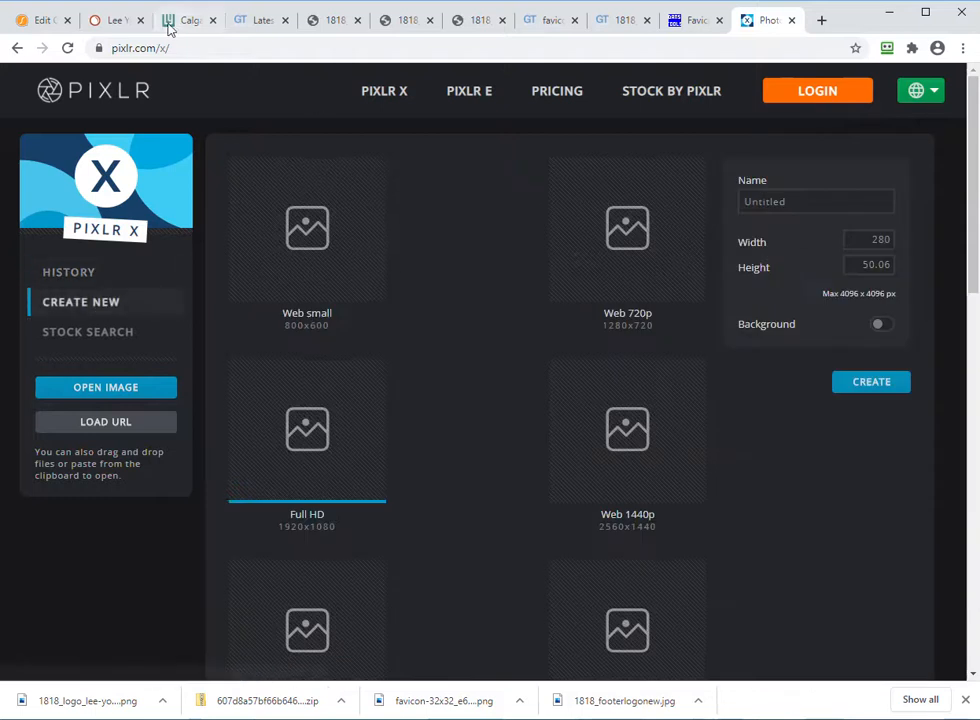
- On the live homepage, inspect the header logo with the developer tools' element picker to check its displayed dimensions
left_click(170, 21)
left_click(13, 457)
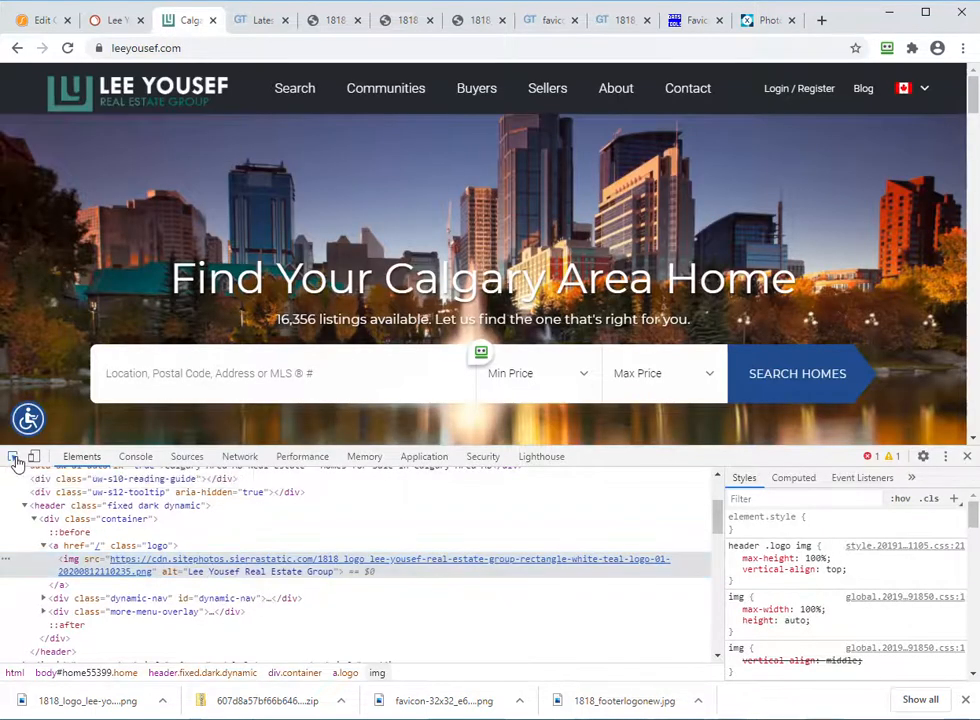
left_click(150, 92)
- In Pixlr, create a blank transparent canvas 265 px wide and 77.34 px high
left_click(766, 20)
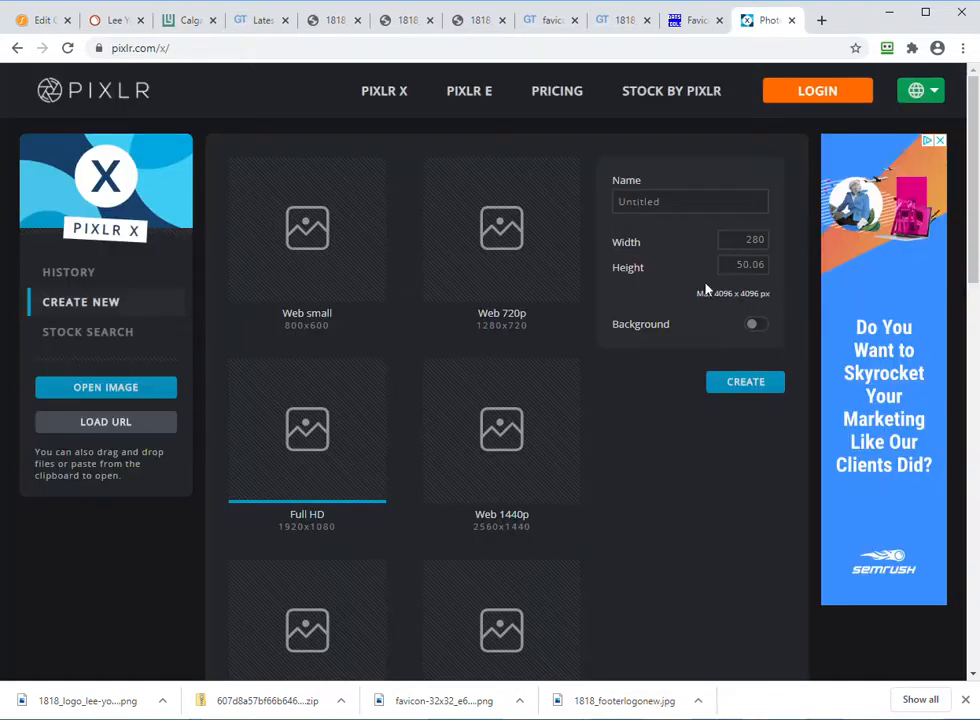
double_click(745, 239)
type("265")
key("Tab")
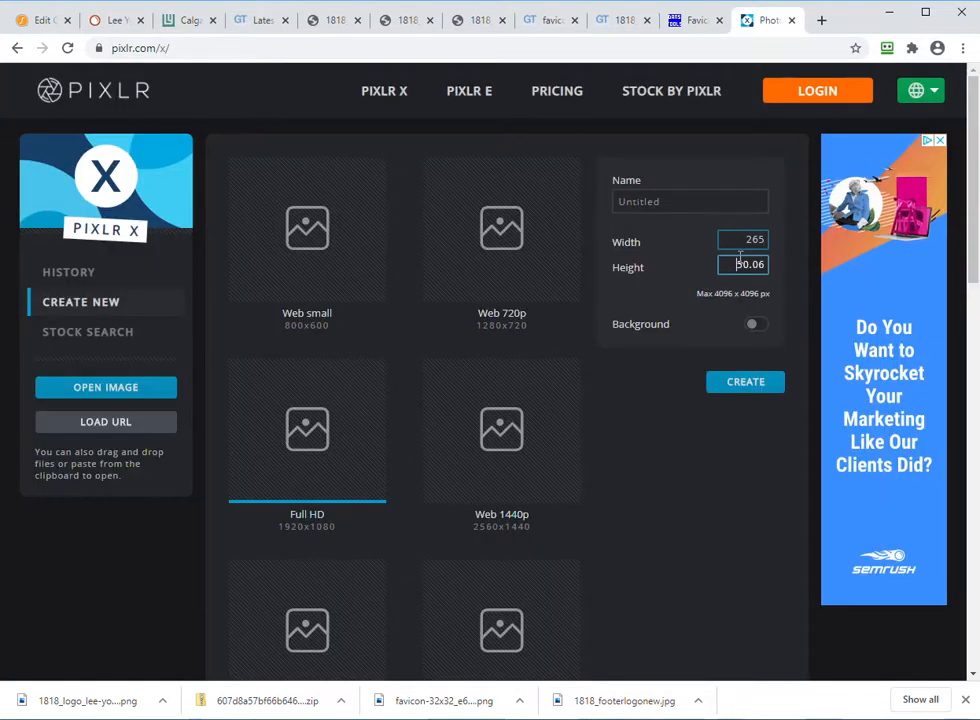
double_click(741, 262)
type("77.34")
left_click(754, 384)
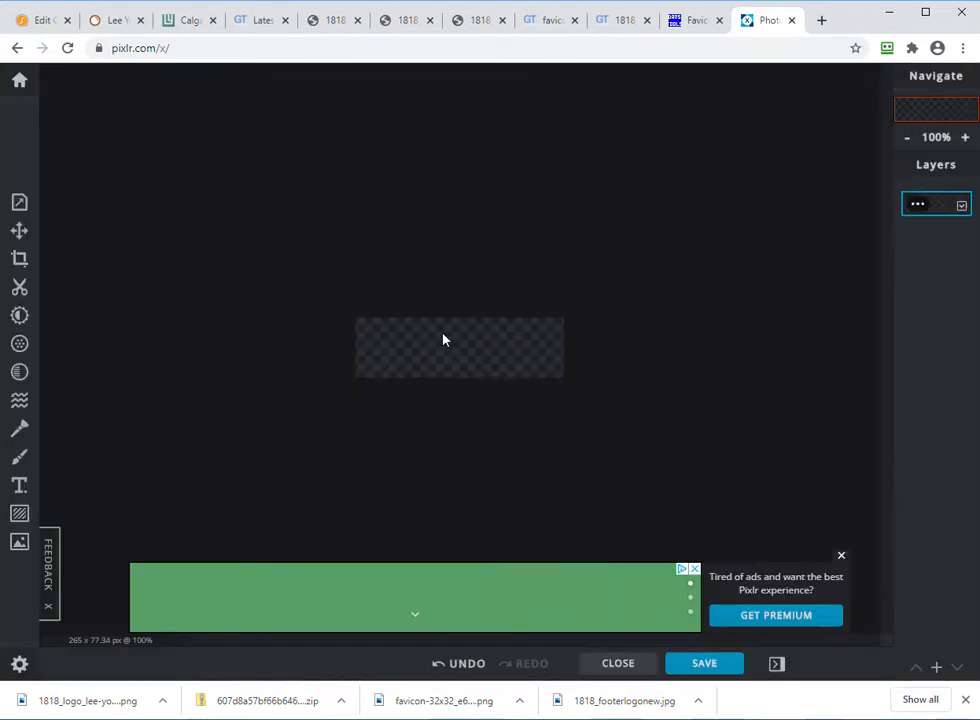
- Add the white-teal header logo PNG from Downloads to the blank canvas as a new image layer
left_click(937, 668)
left_click(520, 382)
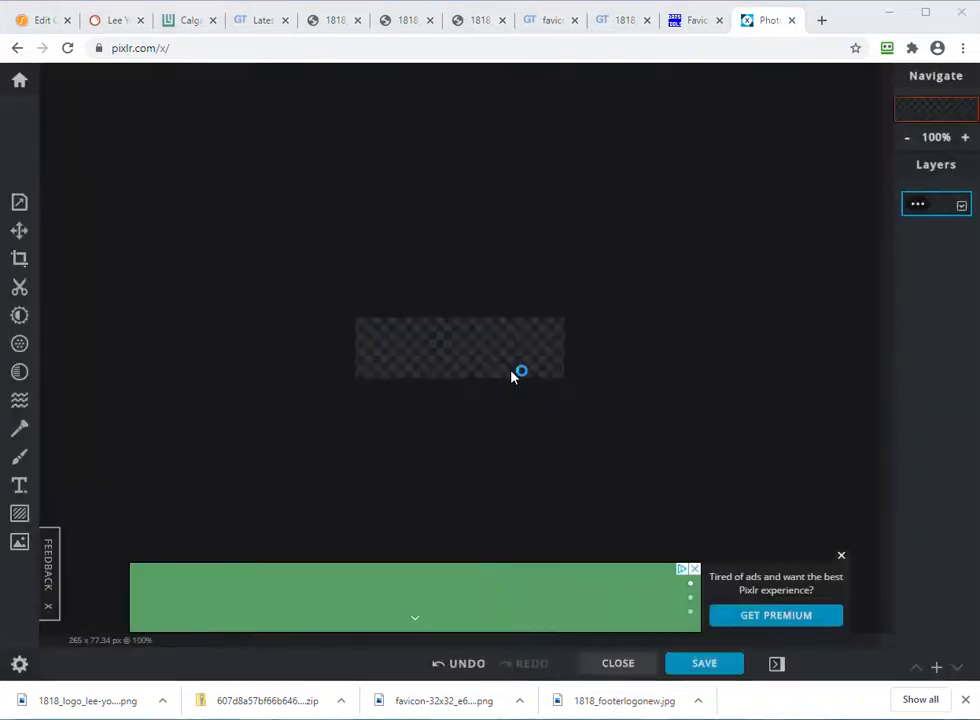
left_click(218, 140)
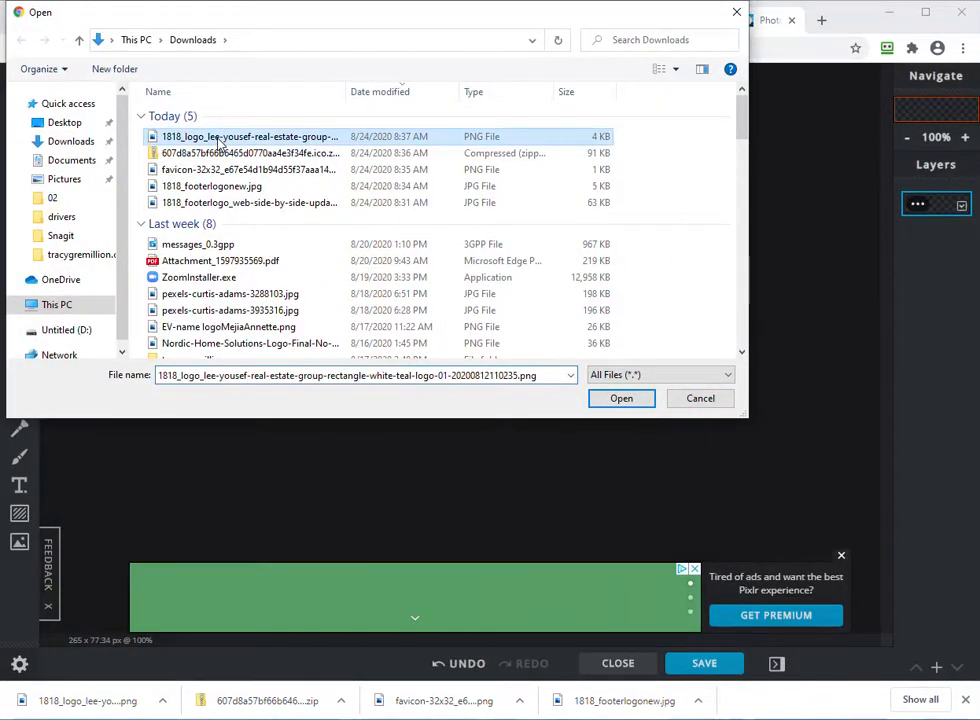
left_click(619, 399)
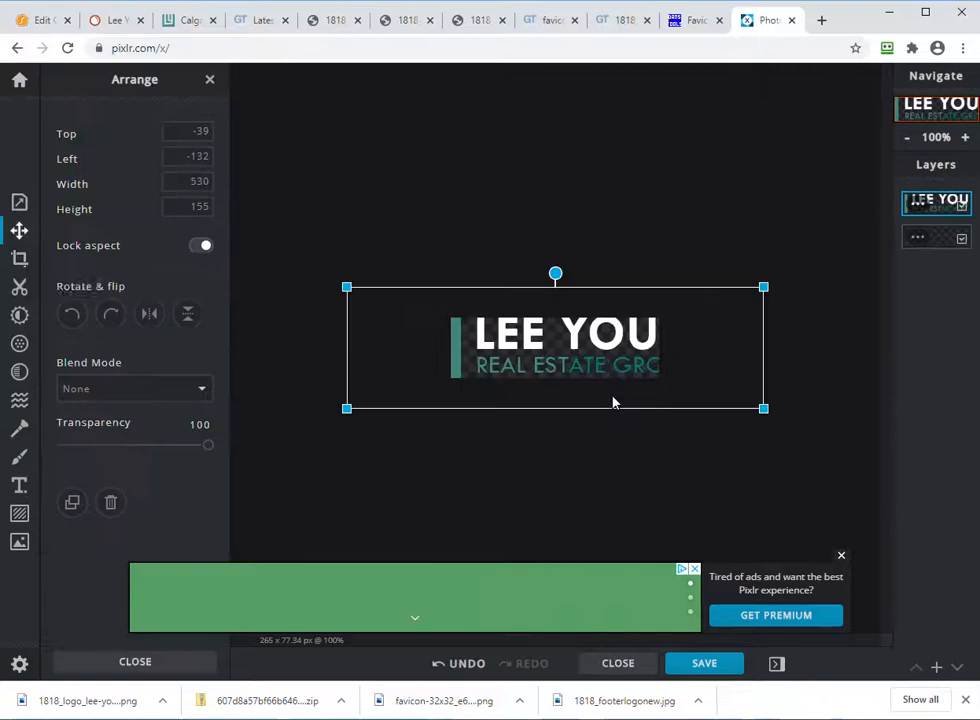
- Scale the header logo layer down proportionally to about 290 × 85 px so the whole logo fits the canvas
left_click(345, 285)
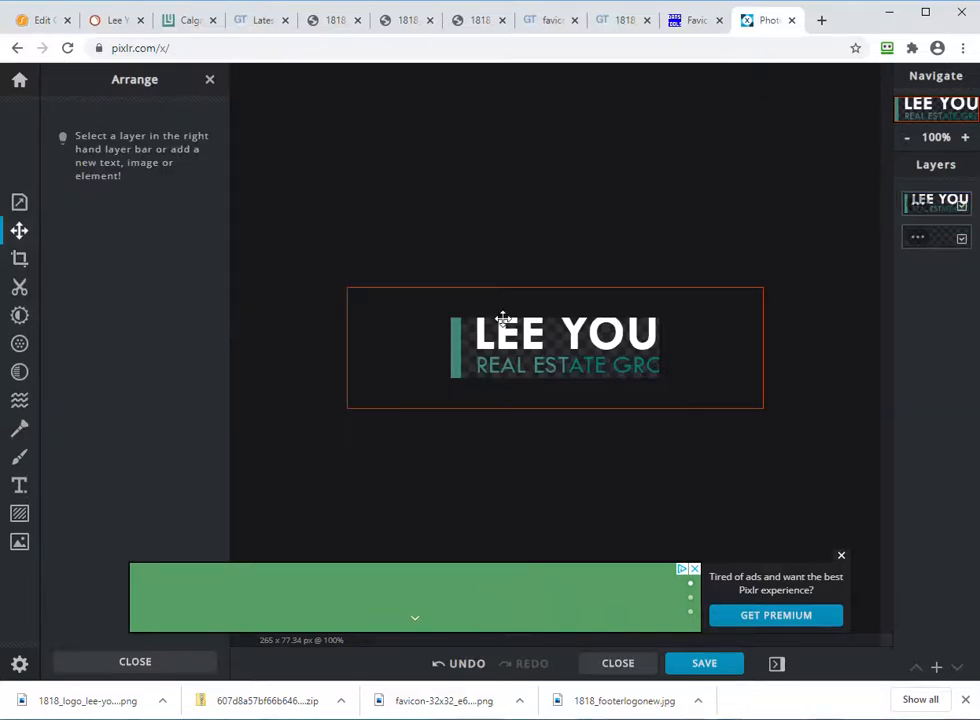
left_click(440, 352)
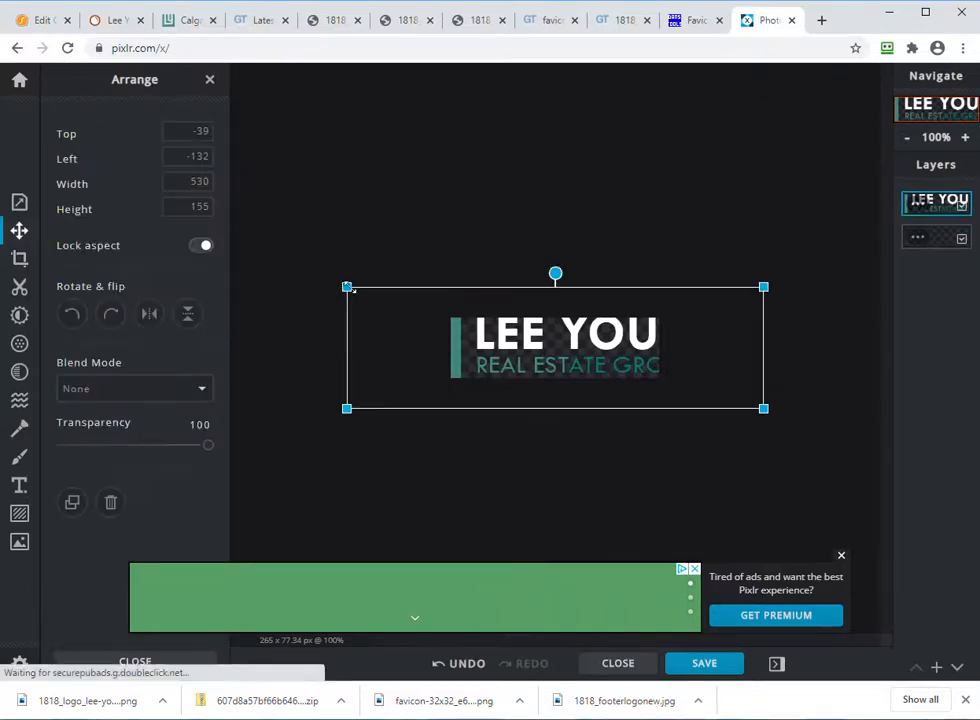
left_click_drag(347, 286, 442, 322)
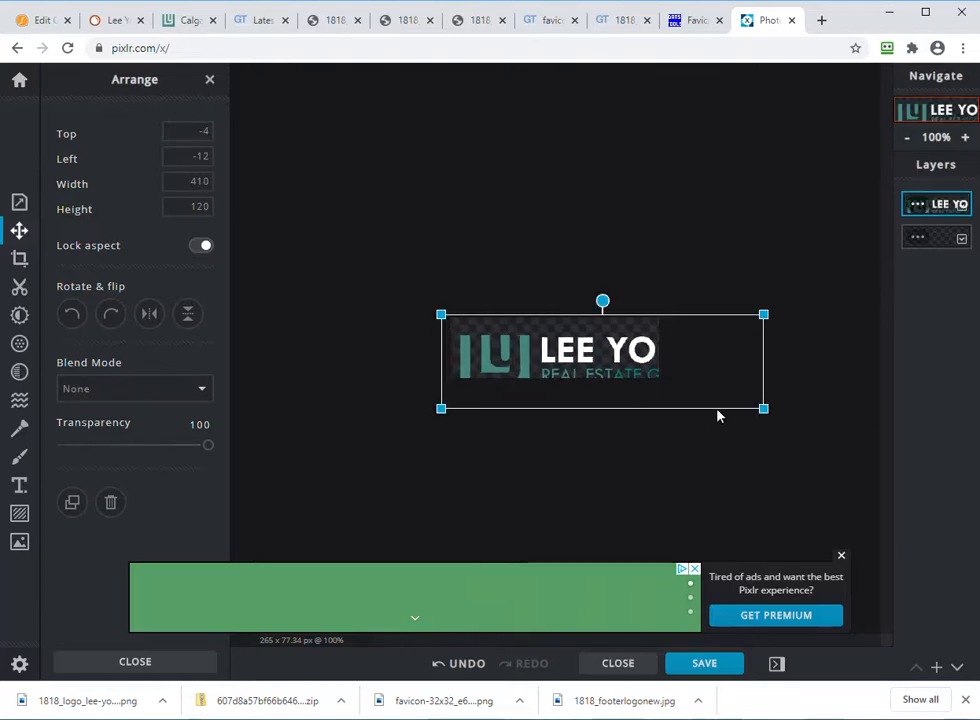
left_click_drag(766, 410, 672, 381)
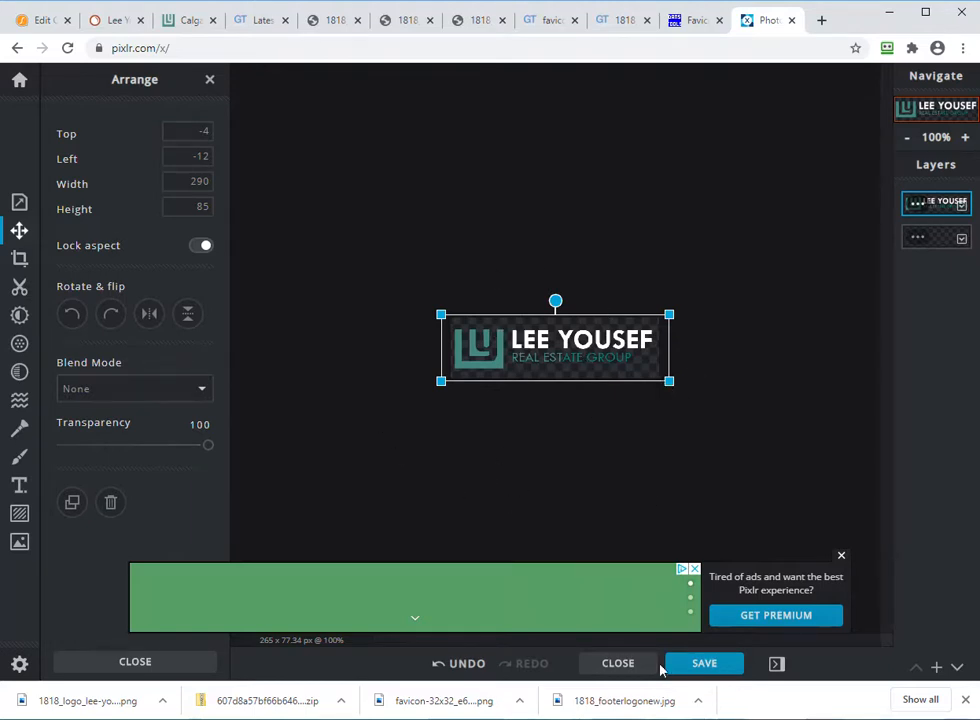
- Review the header logo's PNG save settings in Pixlr against the dimensions listed under GTmetrix's Serve scaled images
left_click(697, 665)
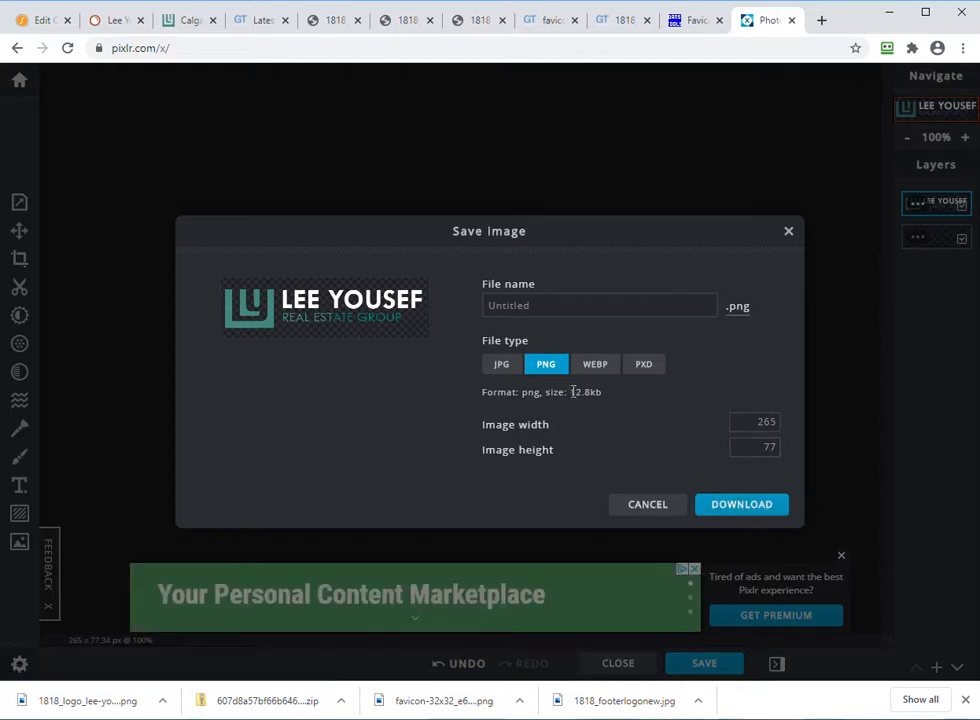
left_click(260, 21)
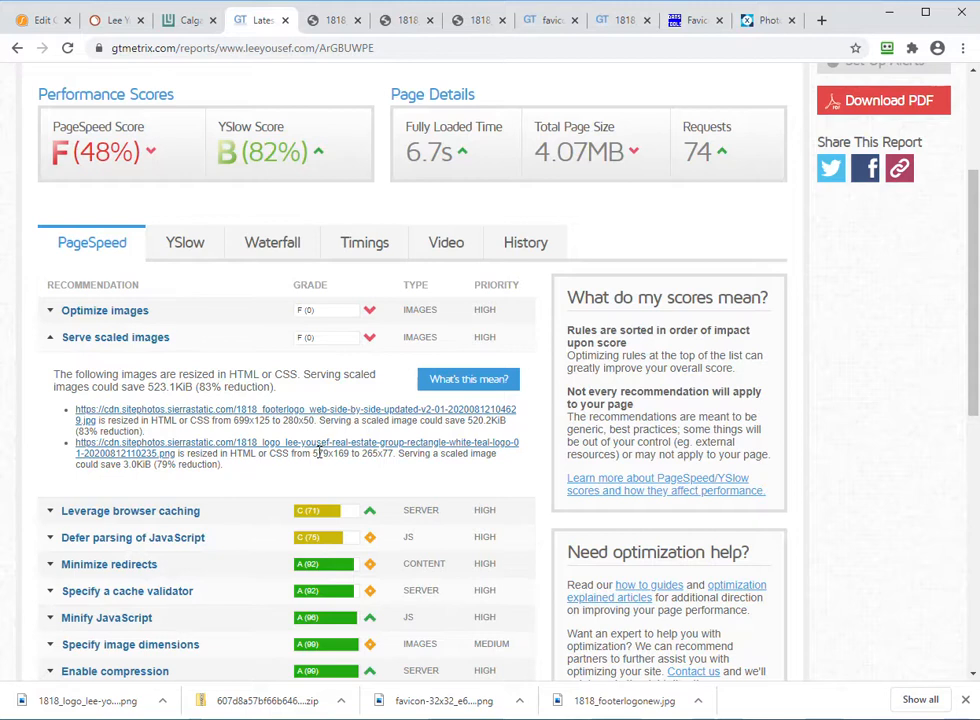
left_click_drag(316, 453, 361, 455)
left_click(258, 476)
- Collapse Serve scaled images and expand Optimize images in GTmetrix, and dismiss Pixlr's save dialog without downloading
left_click(49, 338)
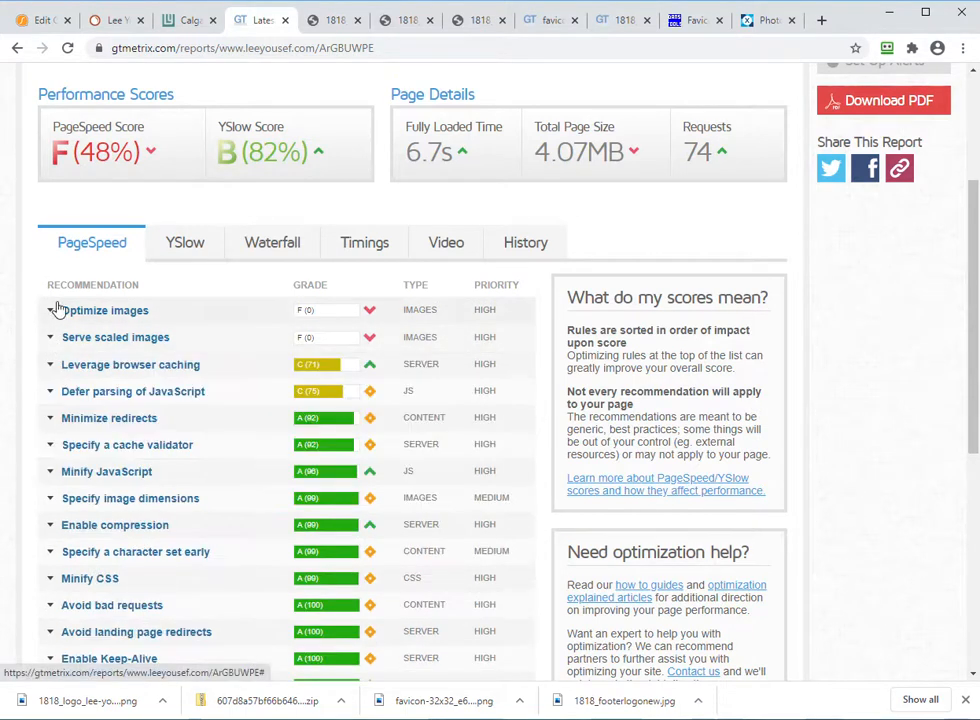
left_click(57, 310)
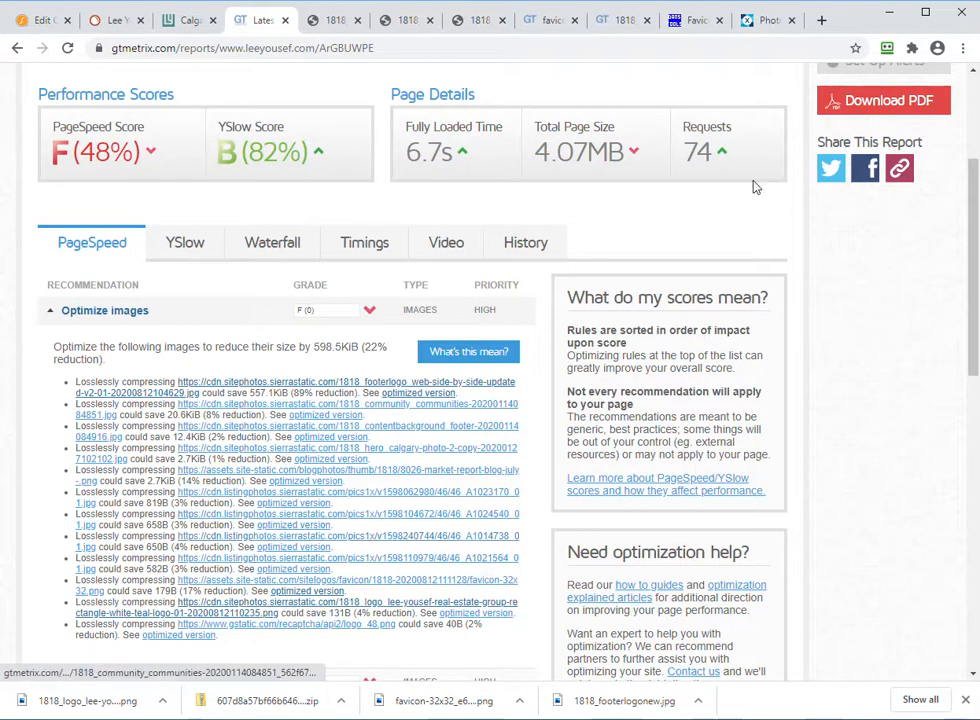
left_click(755, 24)
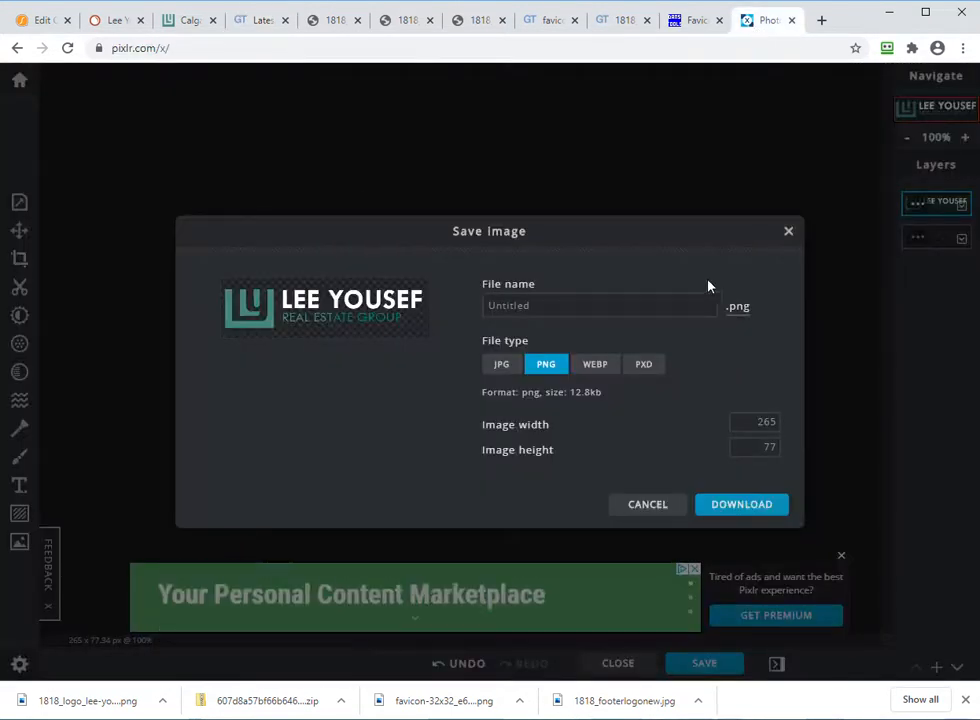
left_click(789, 232)
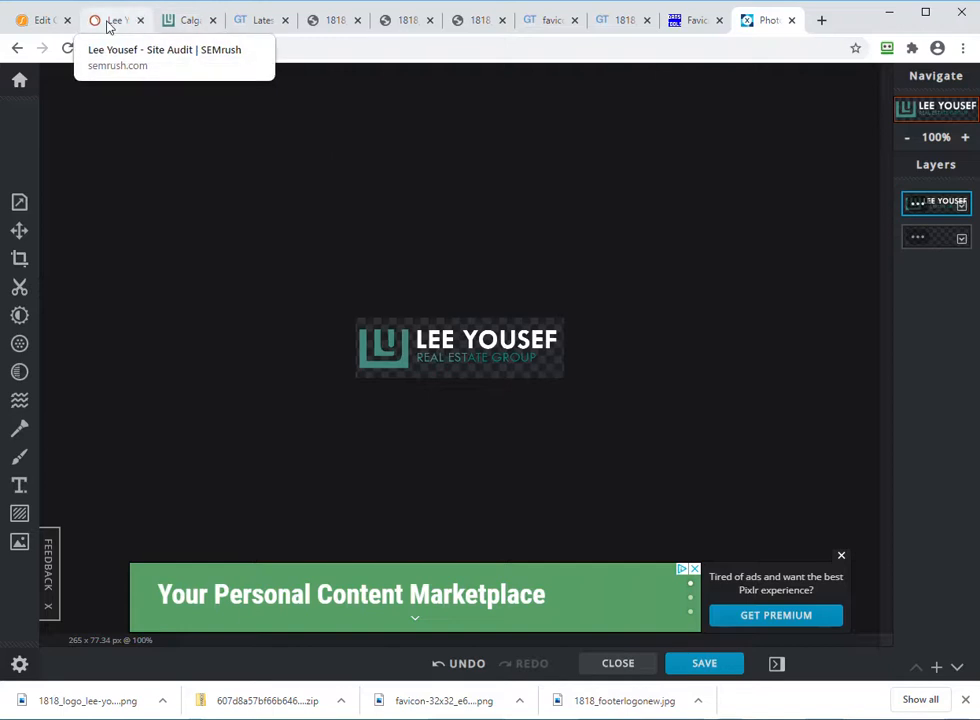
- From GTmetrix's Optimize images list, view the optimized version of the footer content background image and return to the report
left_click(259, 19)
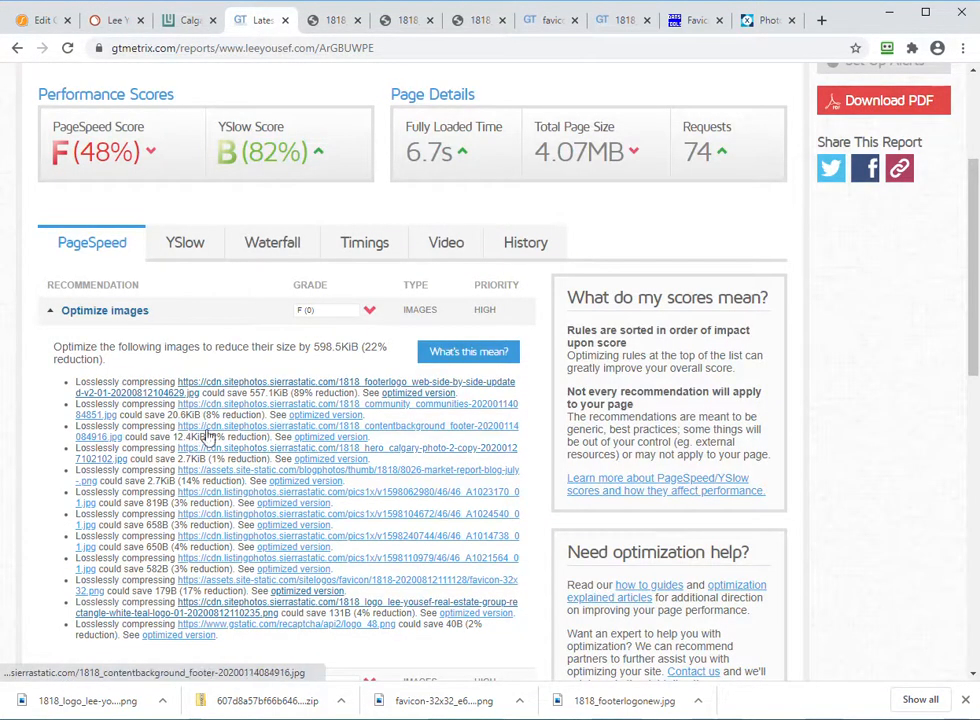
left_click(330, 441)
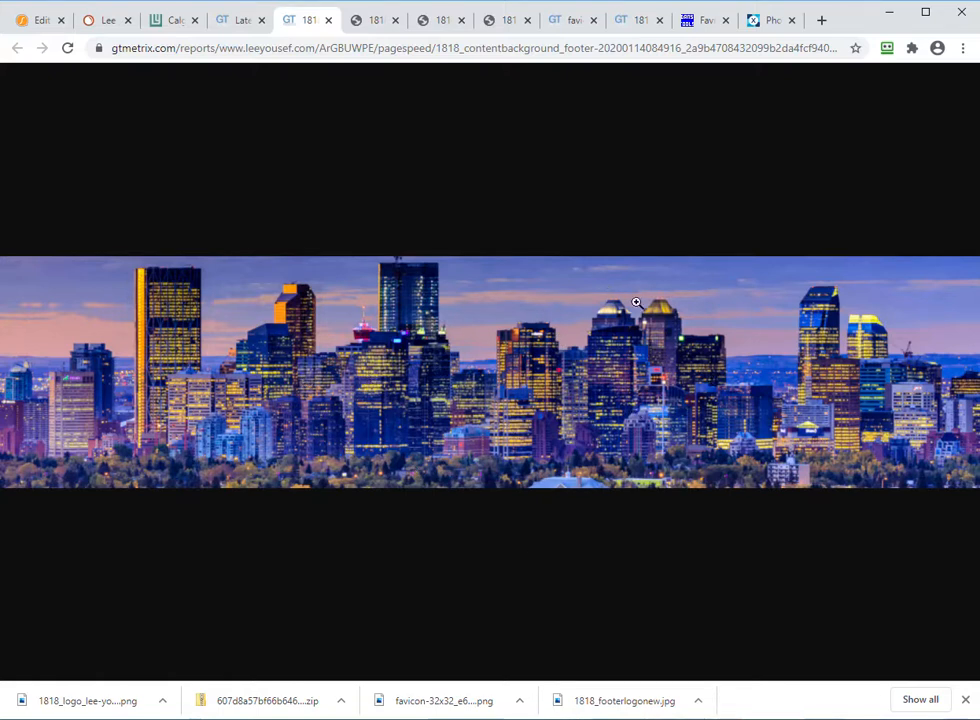
left_click(245, 22)
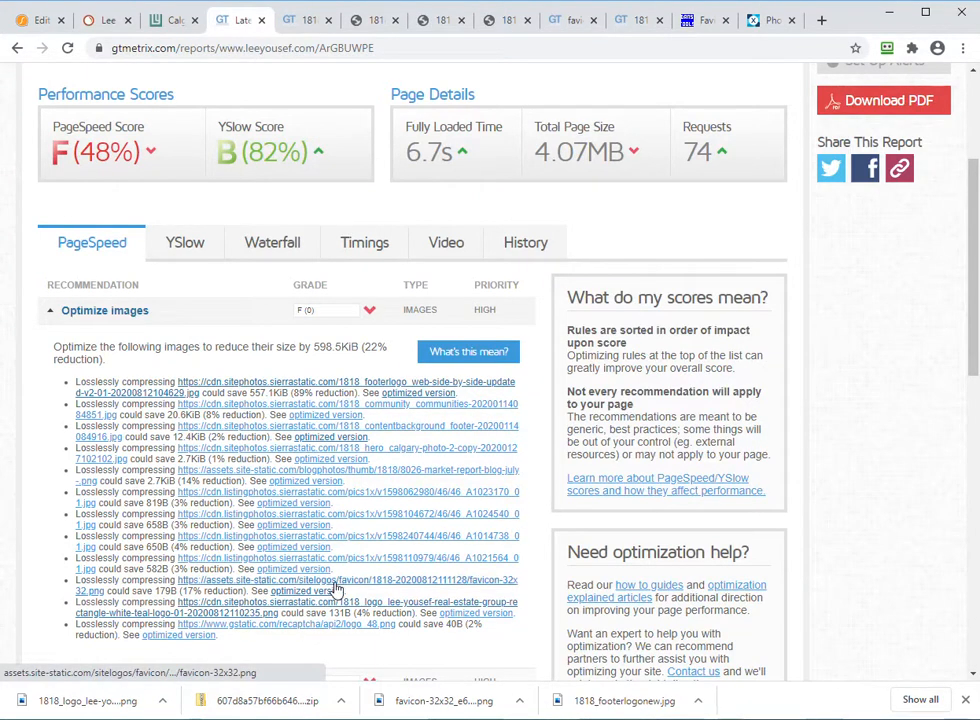
- Expand Serve scaled images in the GTmetrix report and review its entries together with the Optimize images list
scroll(83, 466, "down", 3)
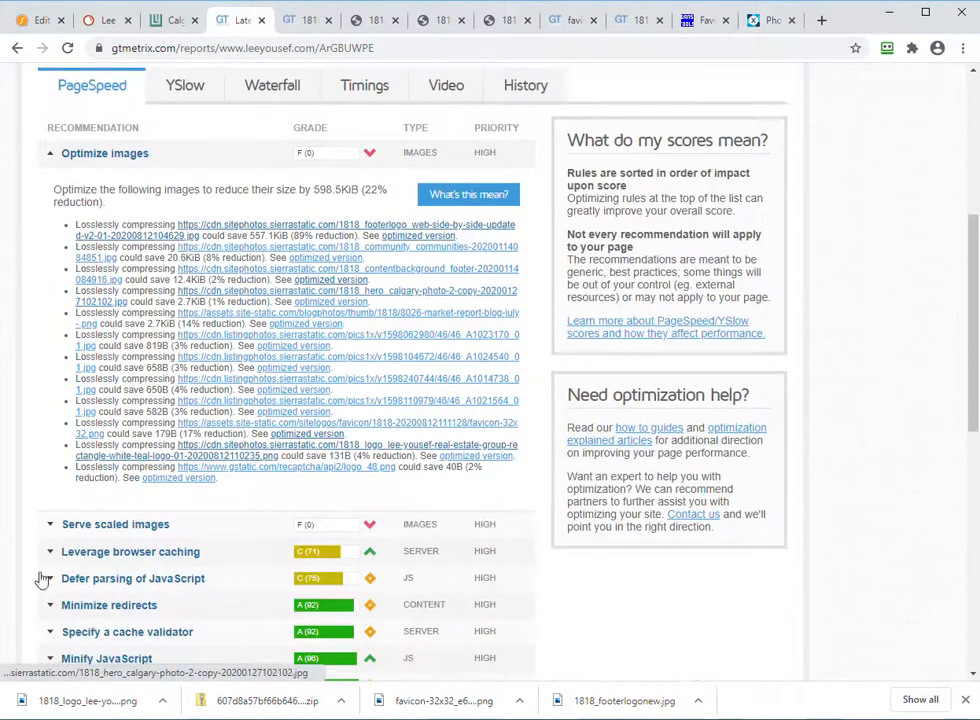
left_click(84, 525)
scroll(84, 432, "down", 3)
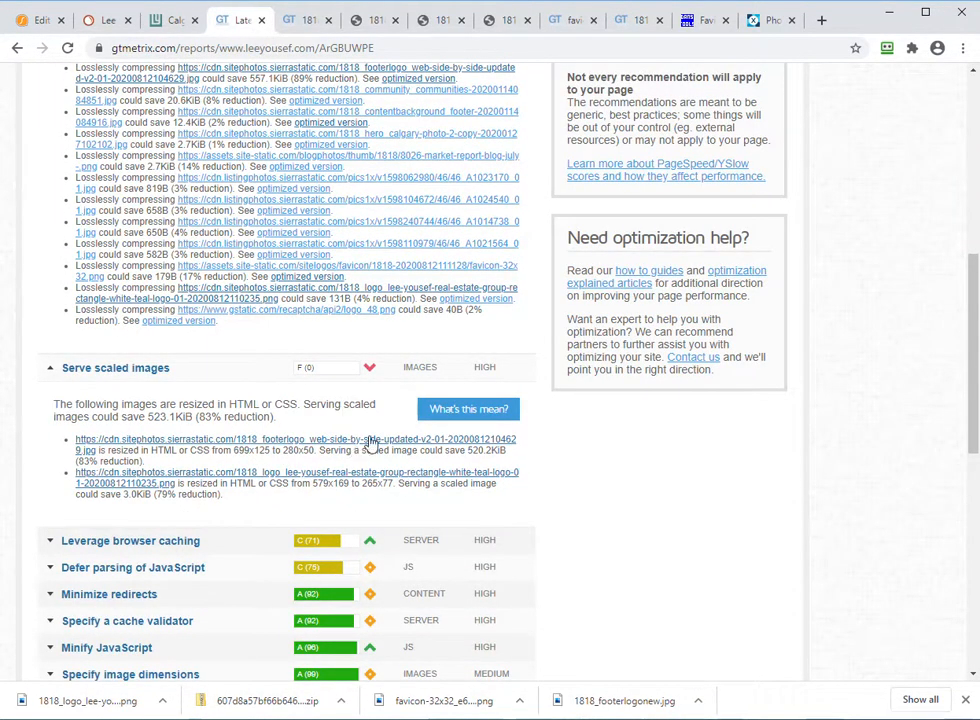
scroll(245, 382, "up", 6)
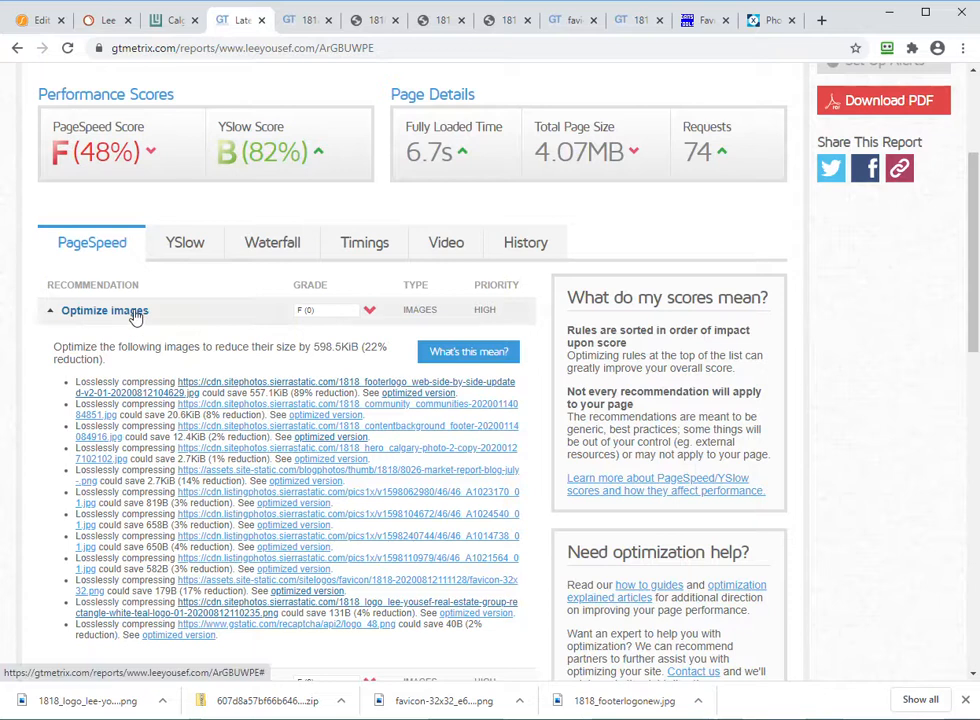
scroll(66, 361, "down", 3)
scroll(66, 390, "down", 6)
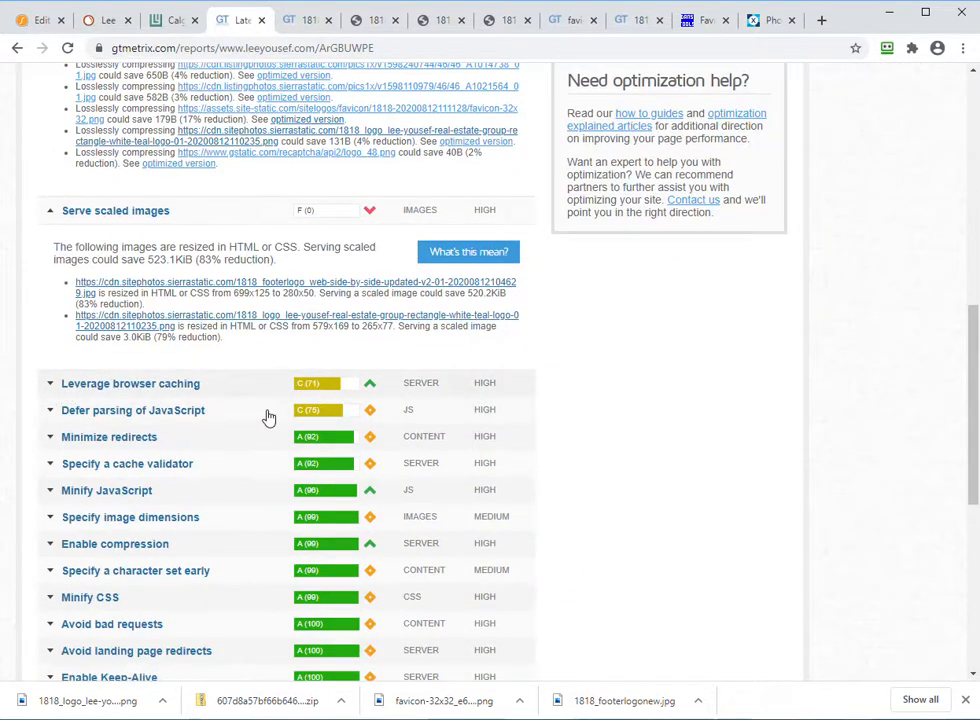
- Expand the Leverage browser caching recommendation and review its cacheable resources alongside the image recommendations and overall performance scores
left_click(56, 383)
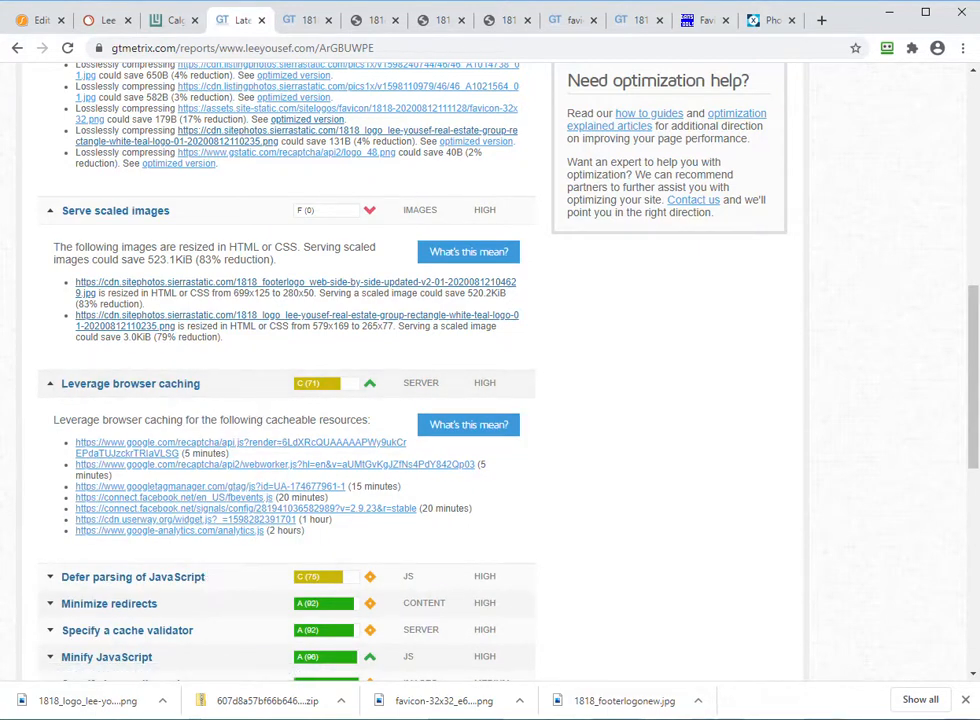
scroll(267, 565, "down", 3)
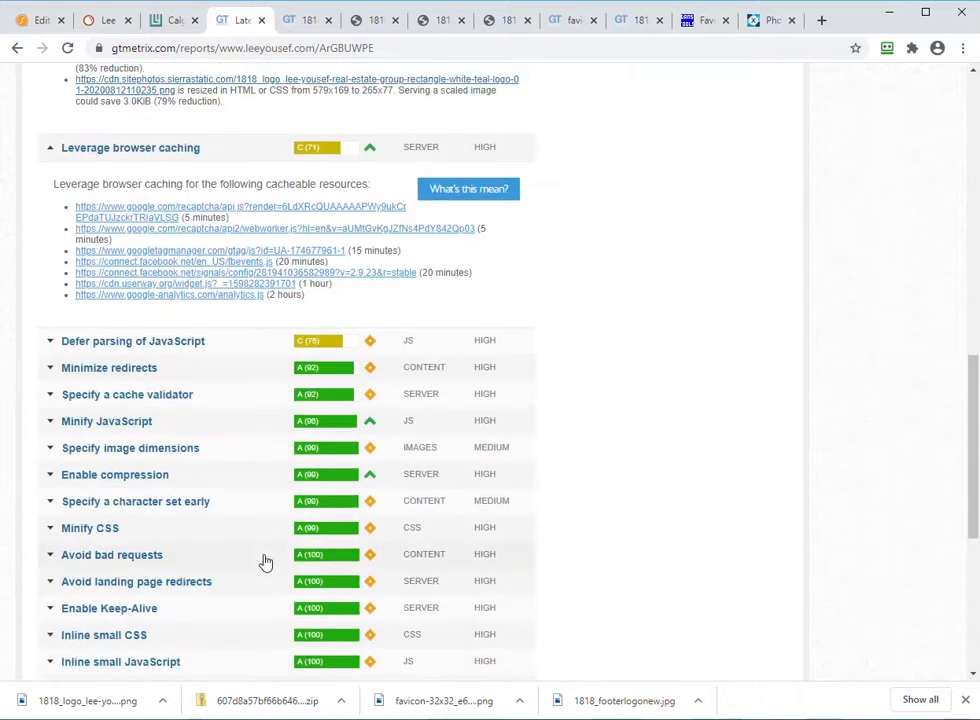
scroll(265, 562, "up", 5)
scroll(265, 560, "down", 4)
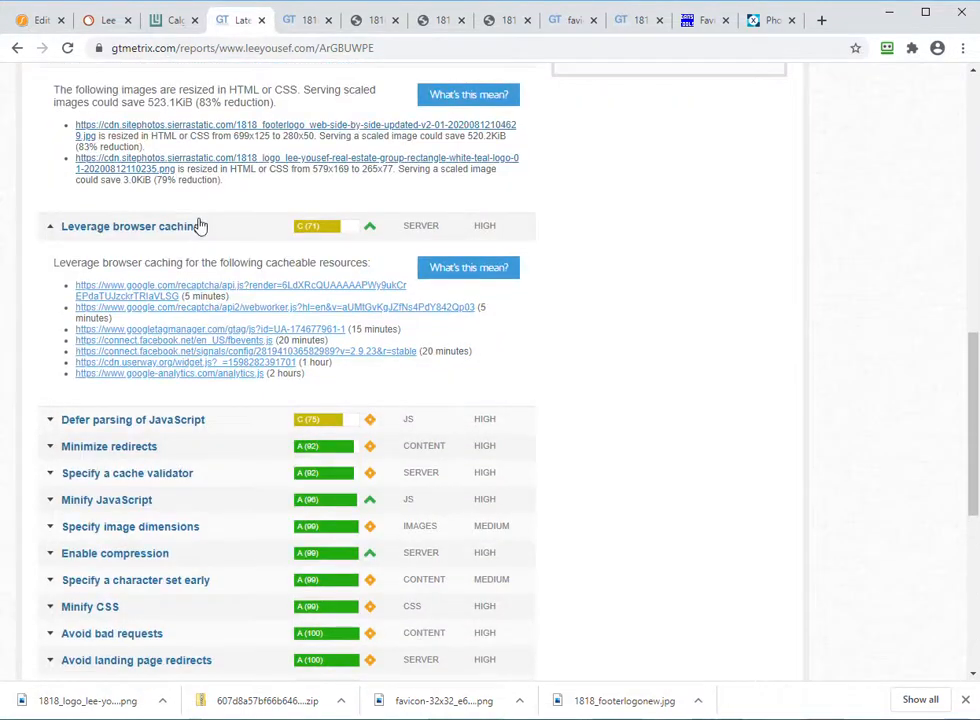
scroll(235, 200, "up", 4)
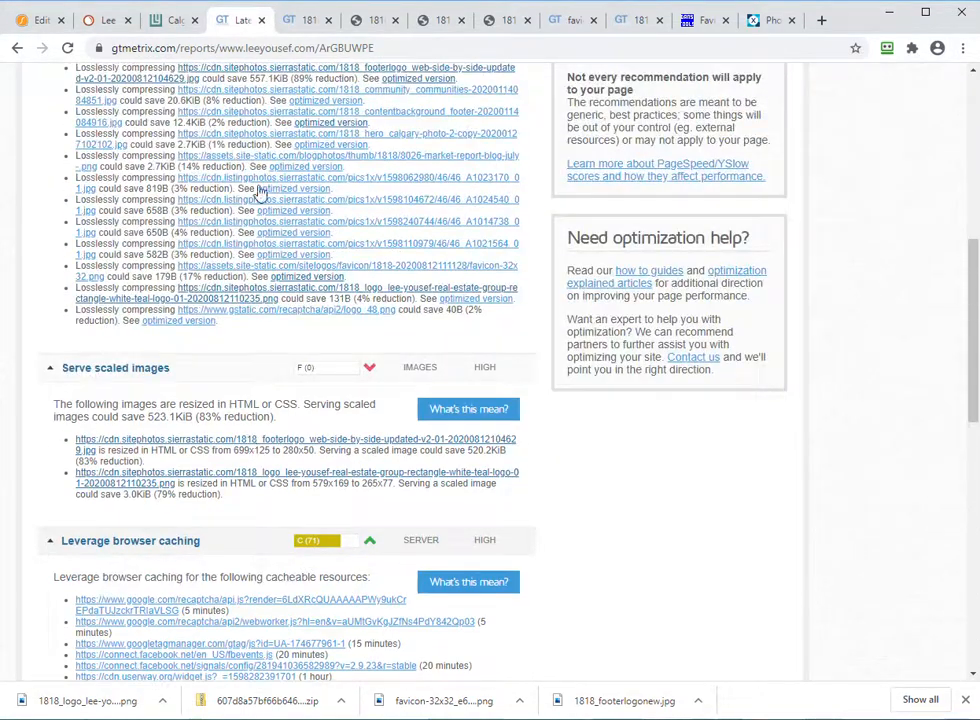
scroll(260, 190, "up", 4)
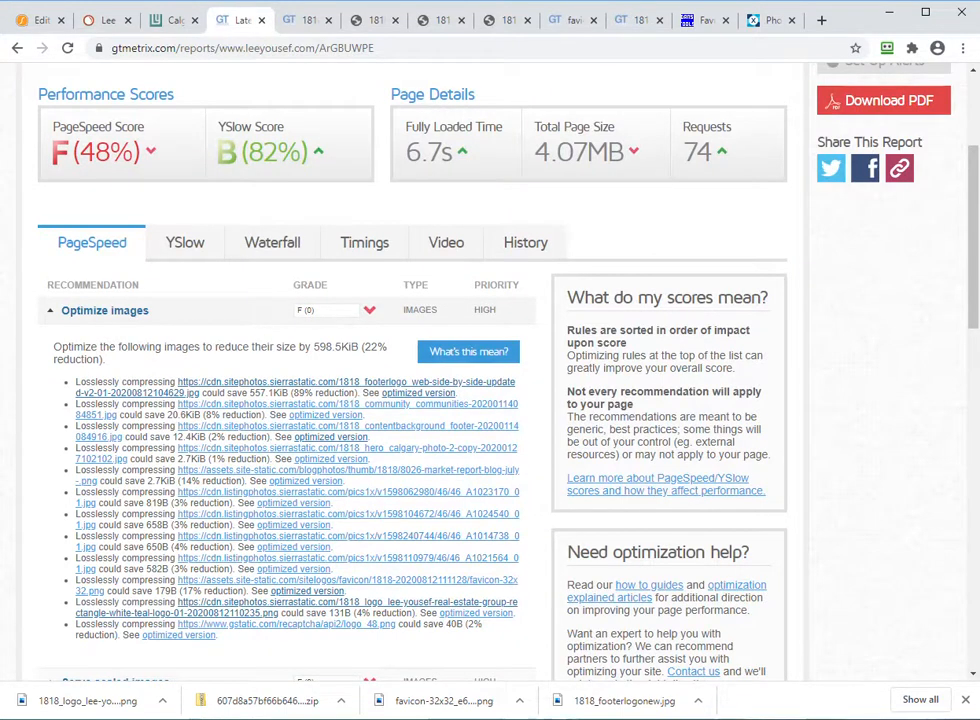
scroll(195, 420, "up", 3)
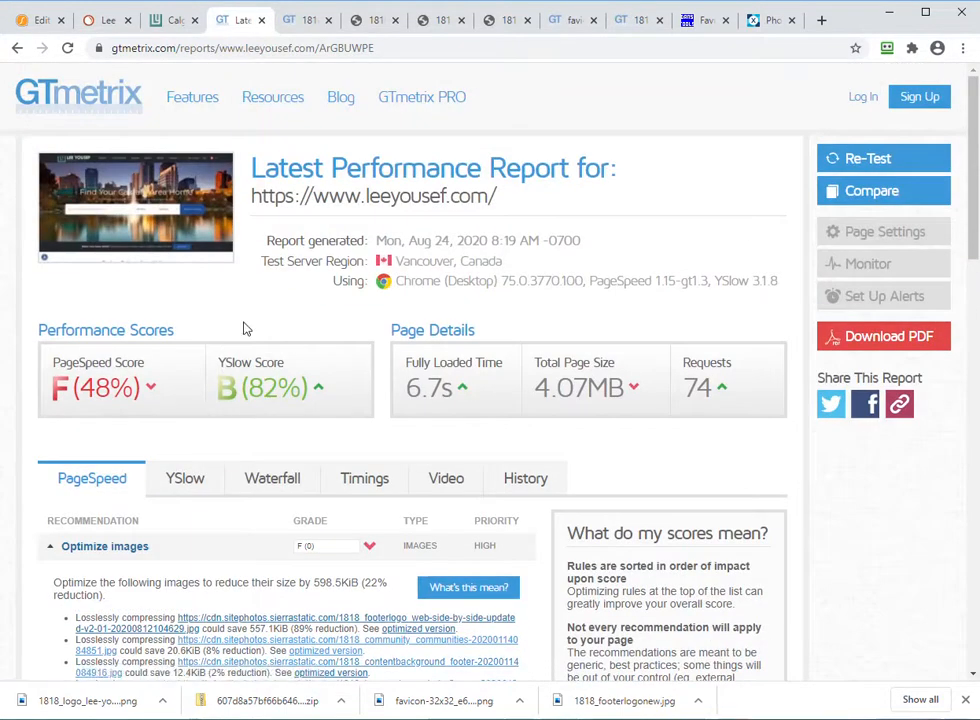